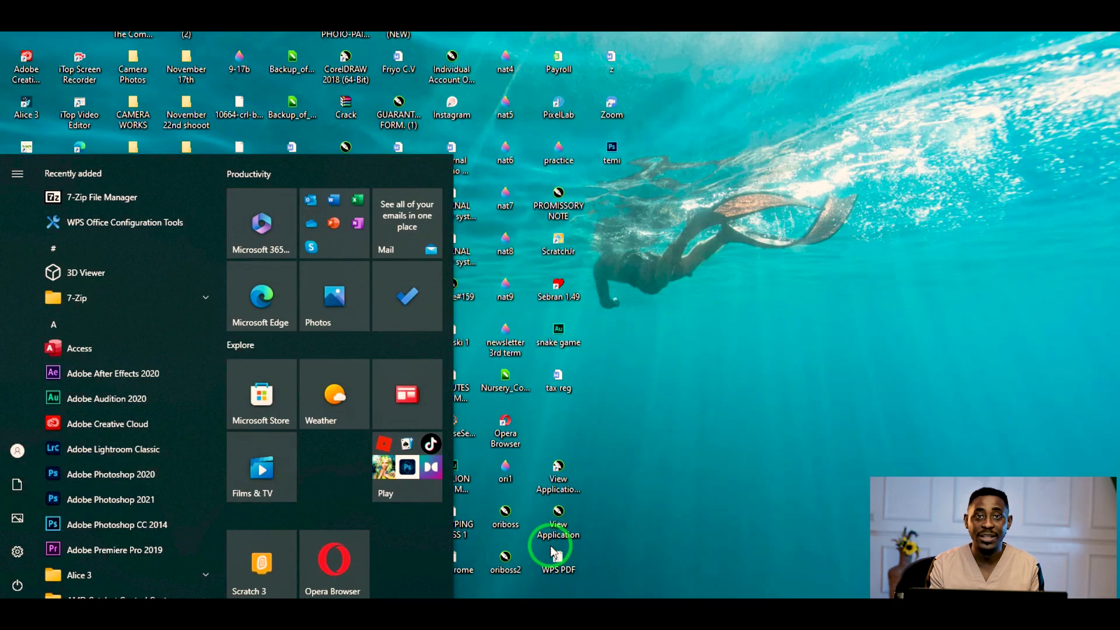
Launch Microsoft Office Word 2007 by searching 'word' in the Start menu
{"action": "type", "text": "wor"}
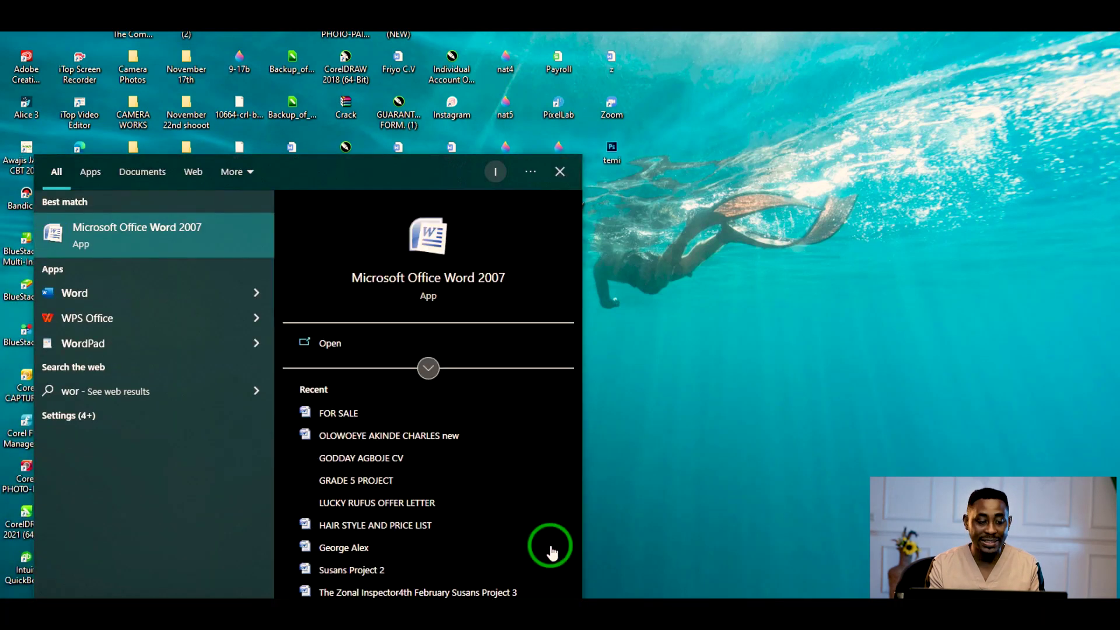
{"action": "type", "text": "d"}
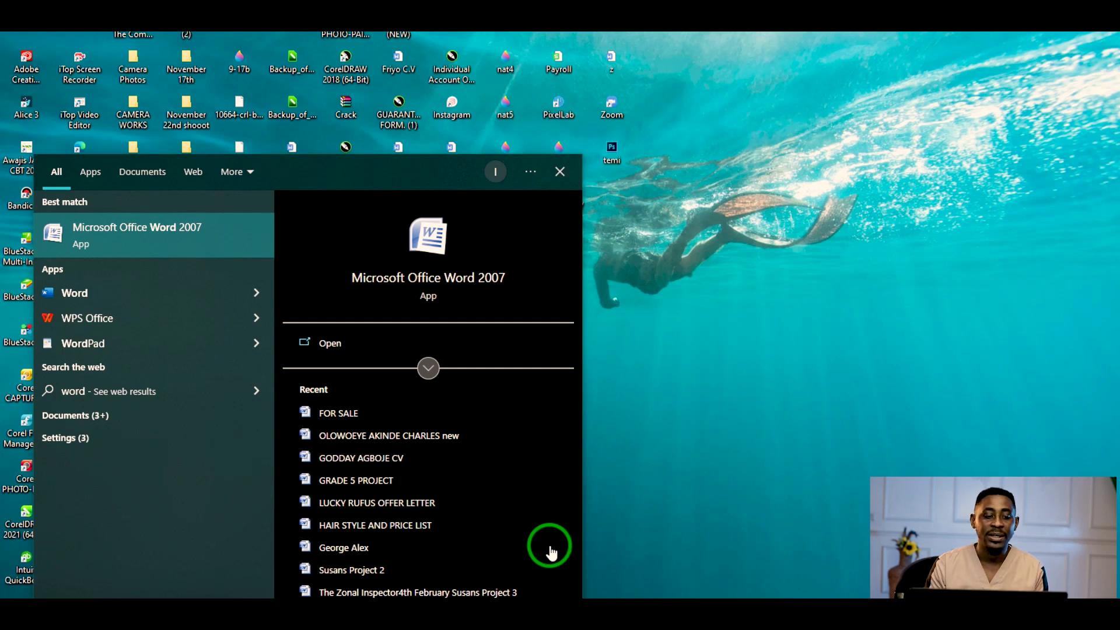
{"action": "left_click", "coordinate": [171, 239]}
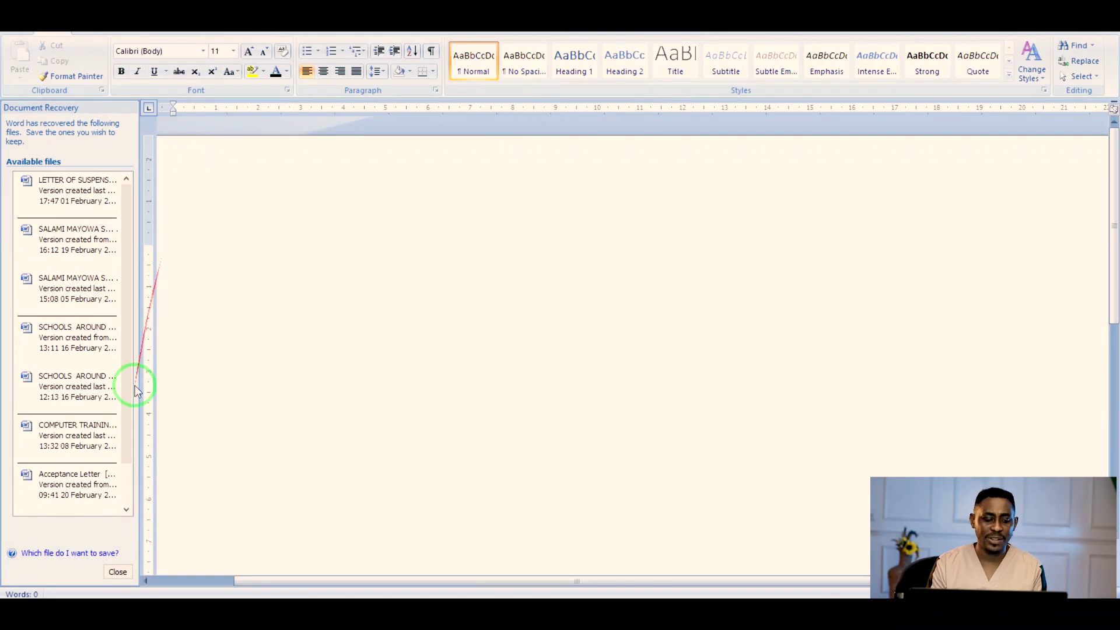
Close the Document Recovery pane, discarding the recovered files, and zoom out on the blank page
{"action": "left_click", "coordinate": [117, 573]}
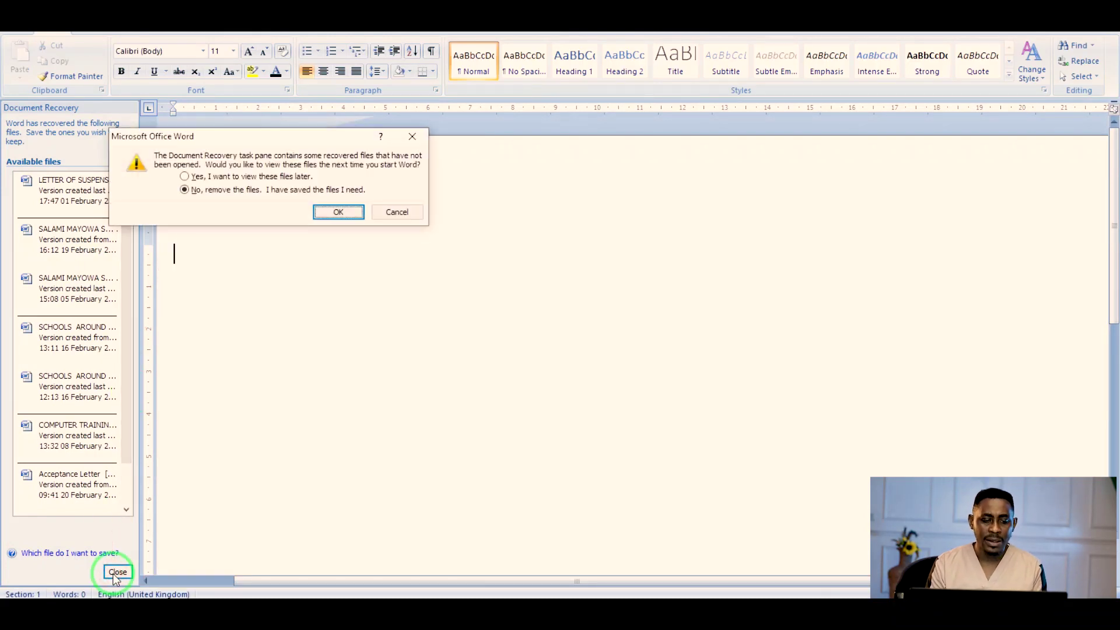
{"action": "left_click", "coordinate": [352, 213]}
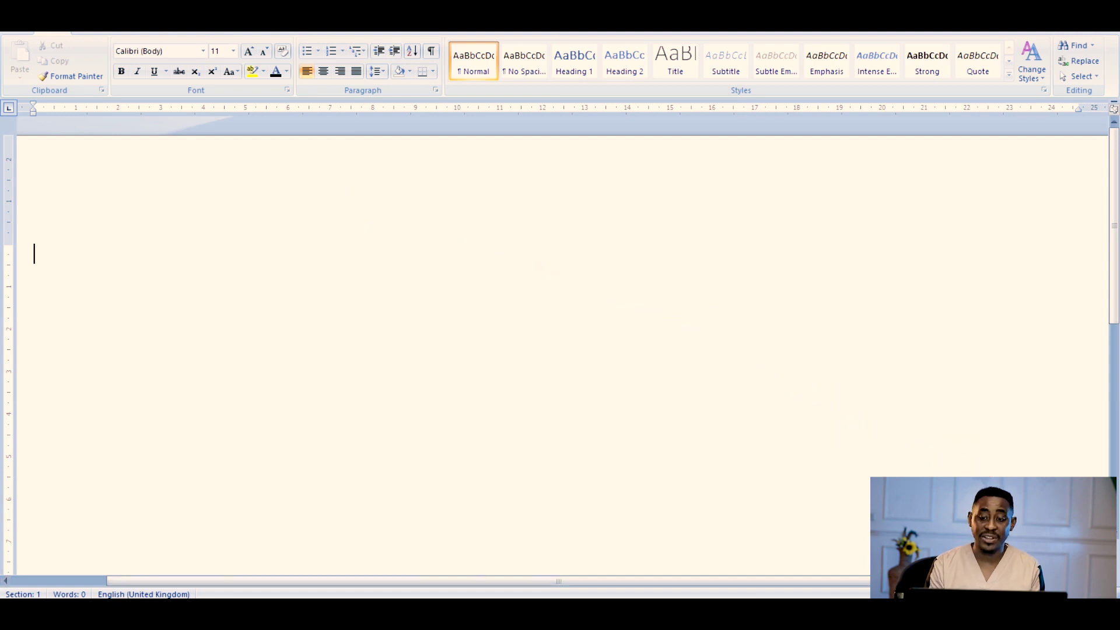
{"action": "scroll", "coordinate": [560, 351], "scroll_direction": "down", "scroll_amount": 6}
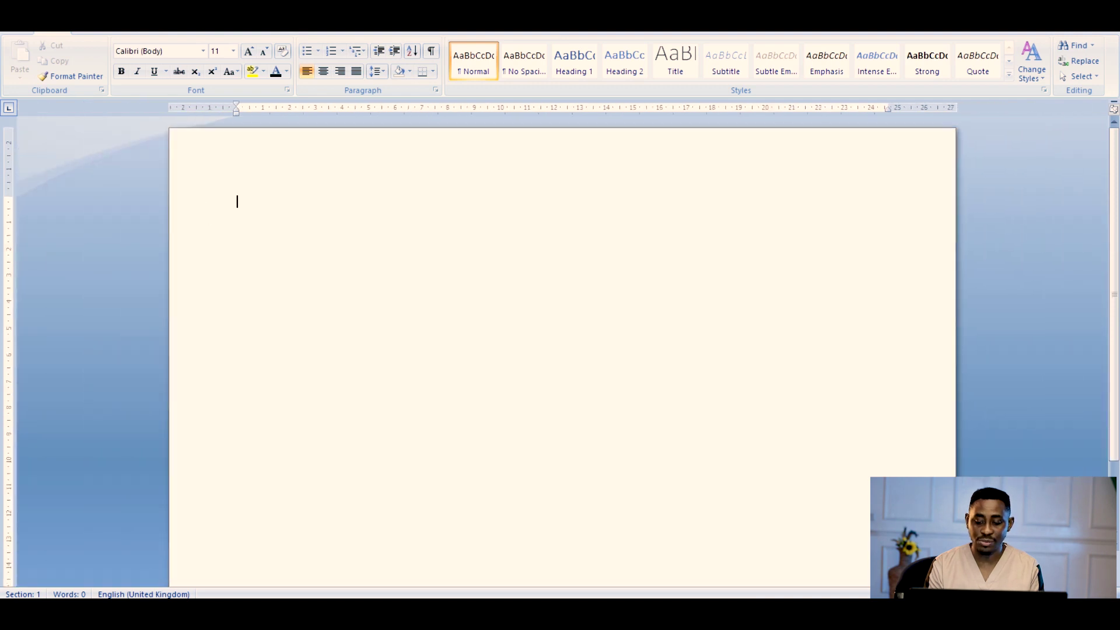
{"action": "scroll", "coordinate": [561, 350], "scroll_direction": "down", "scroll_amount": 2}
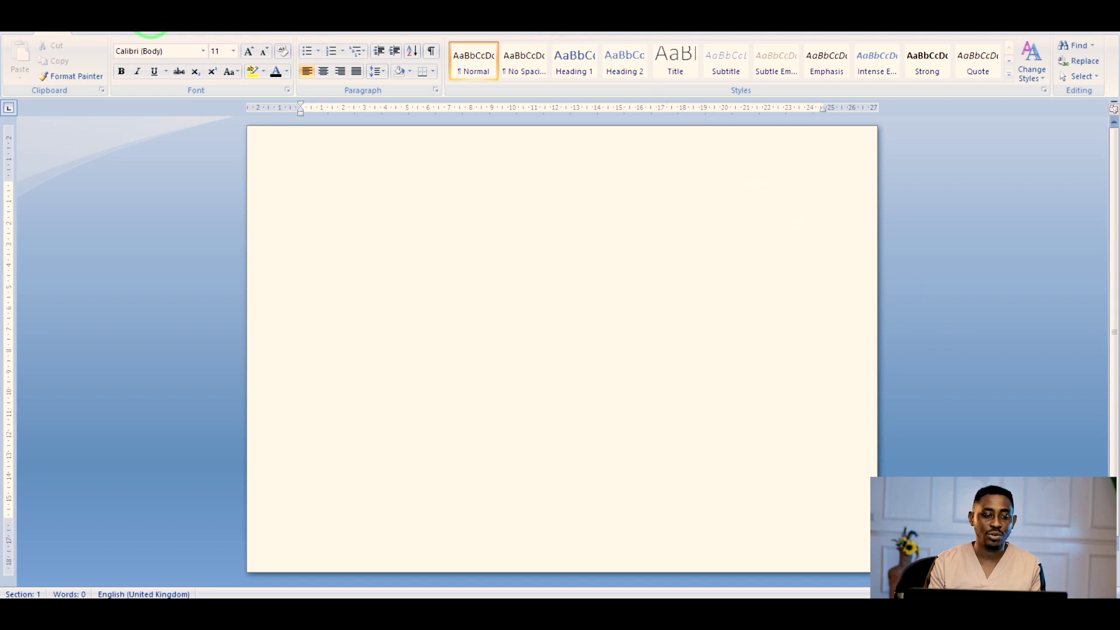
Set the page orientation to Portrait from the Page Layout tab
{"action": "left_click", "coordinate": [149, 30]}
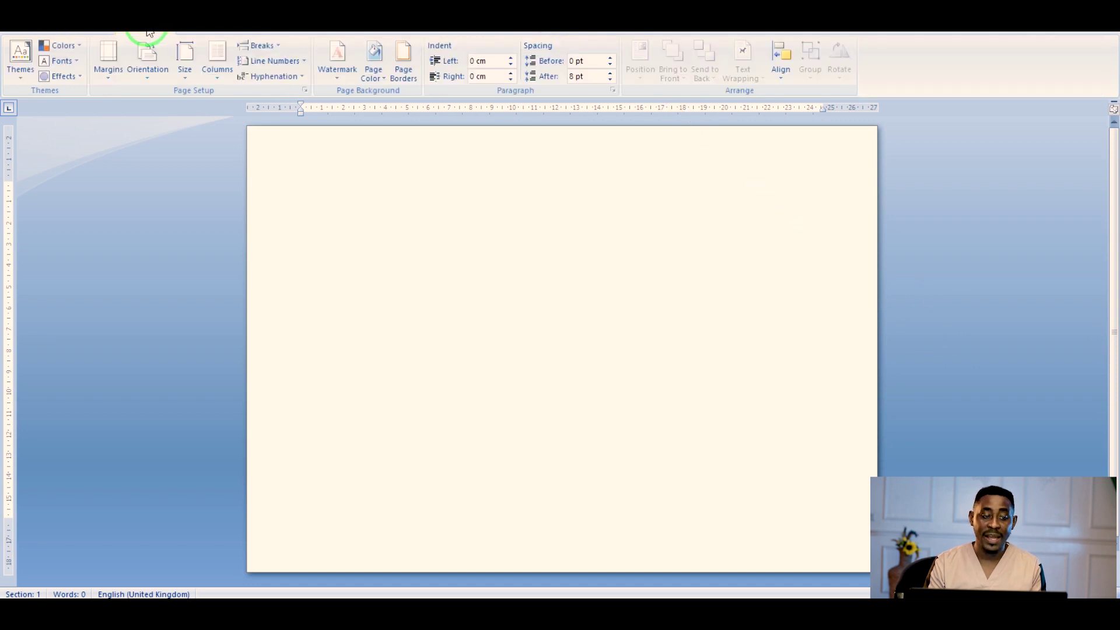
{"action": "left_click", "coordinate": [144, 75]}
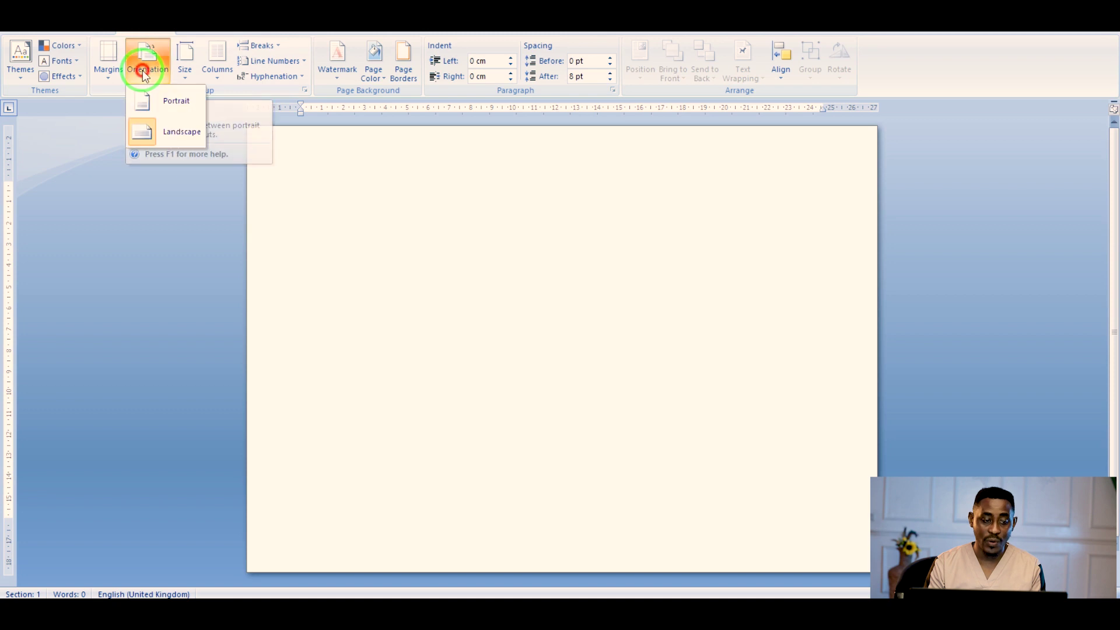
{"action": "left_click", "coordinate": [161, 101]}
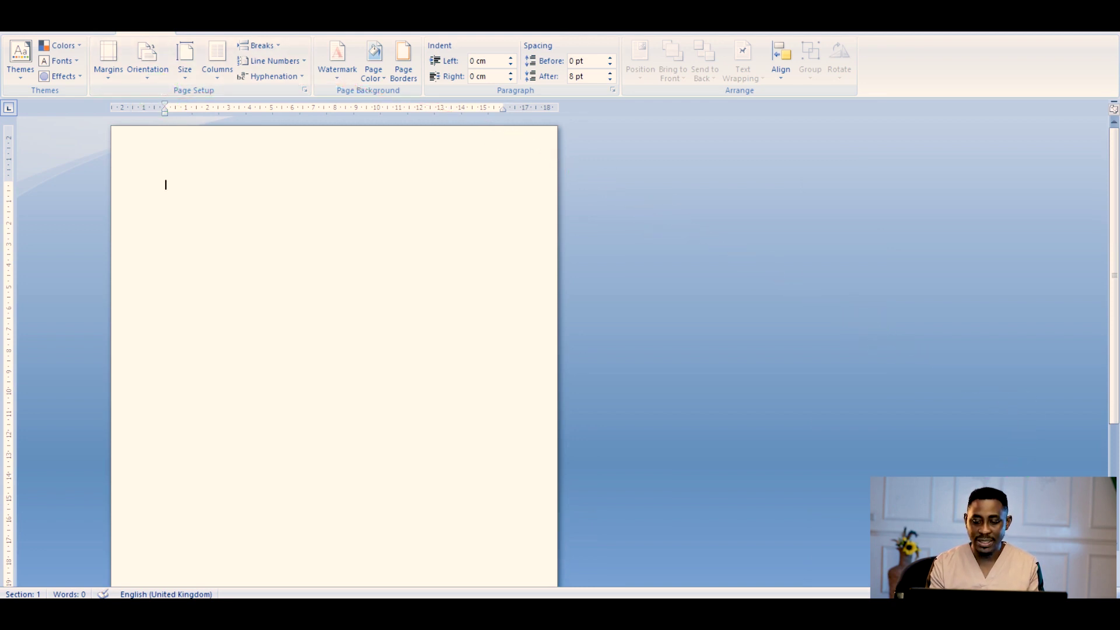
{"action": "scroll", "coordinate": [334, 356], "scroll_direction": "down", "scroll_amount": 2}
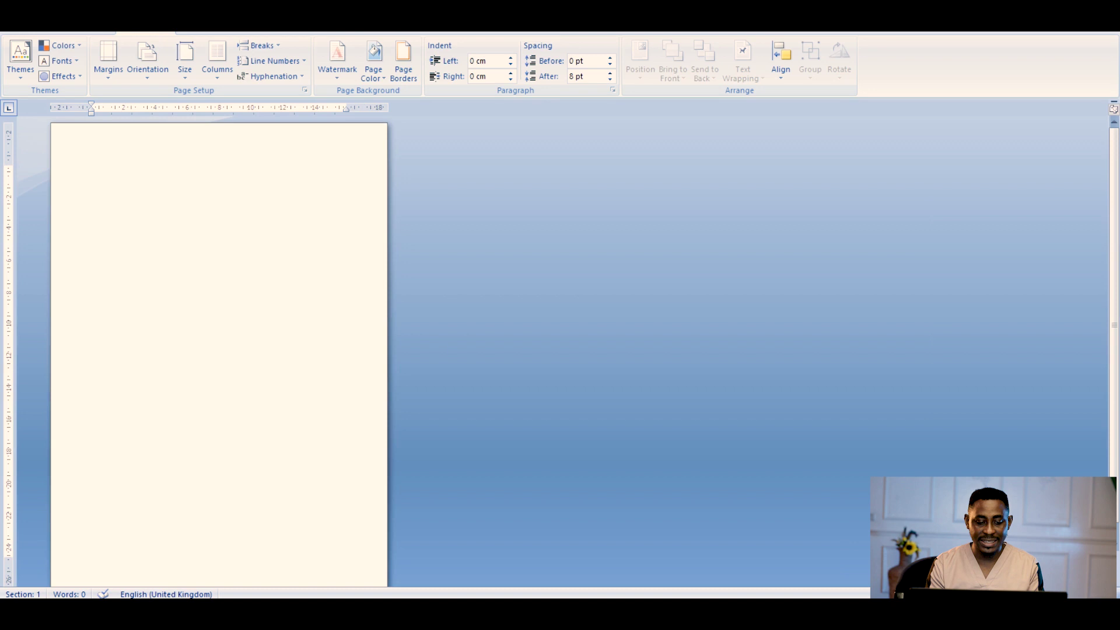
{"action": "scroll", "coordinate": [279, 319], "scroll_direction": "down", "scroll_amount": 1}
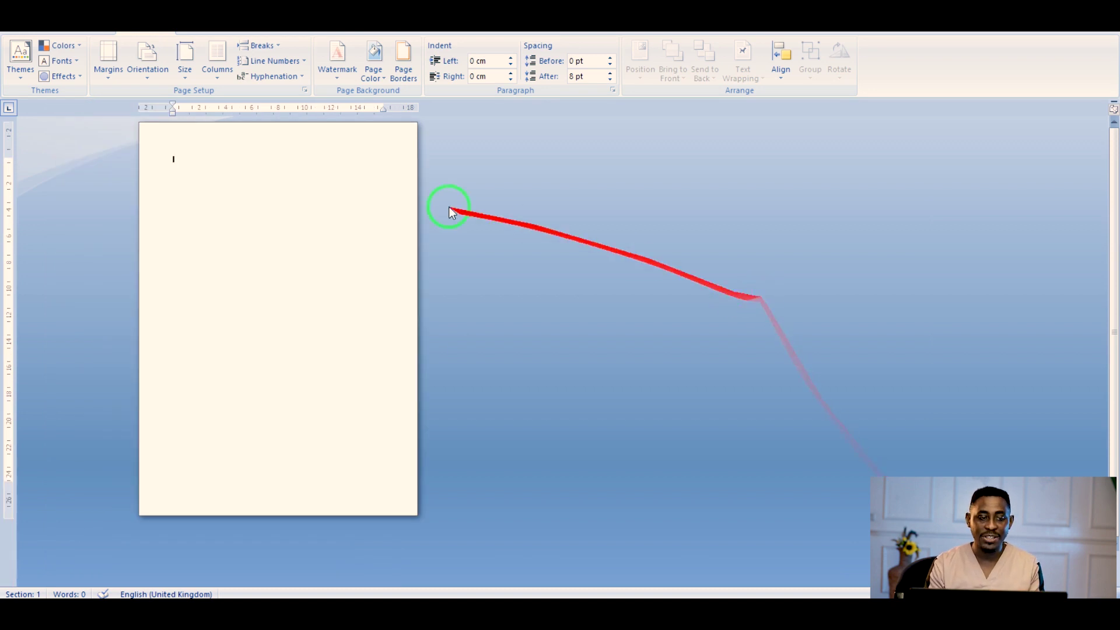
Try Landscape orientation, then switch the page back to Portrait
{"action": "left_click", "coordinate": [157, 75]}
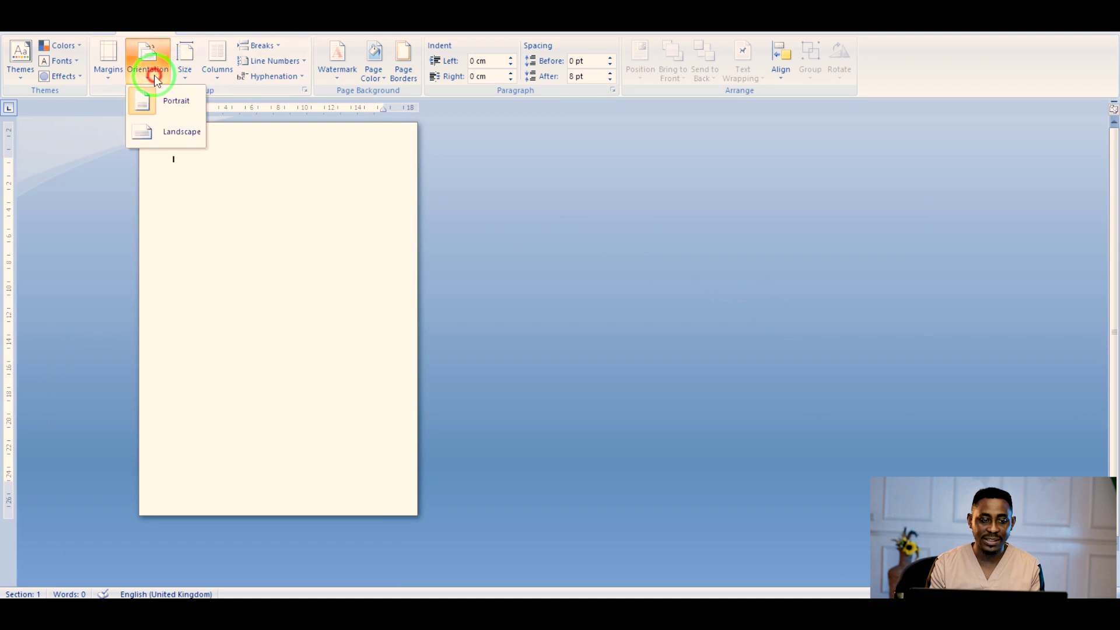
{"action": "left_click", "coordinate": [178, 126]}
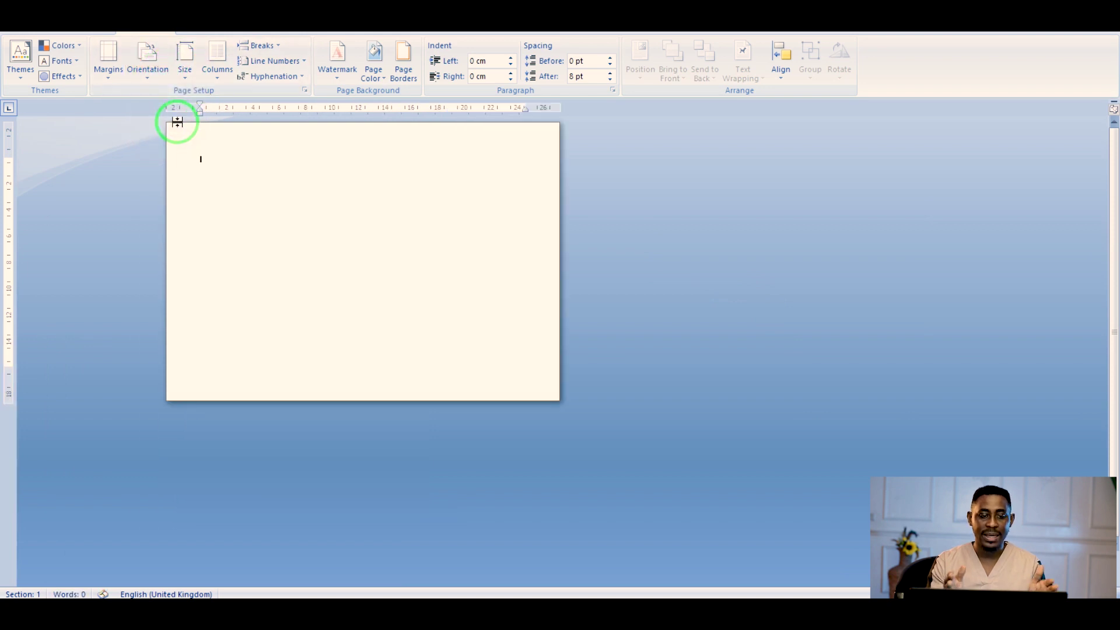
{"action": "left_click", "coordinate": [147, 57]}
{"action": "left_click", "coordinate": [156, 118]}
{"action": "left_click", "coordinate": [153, 69]}
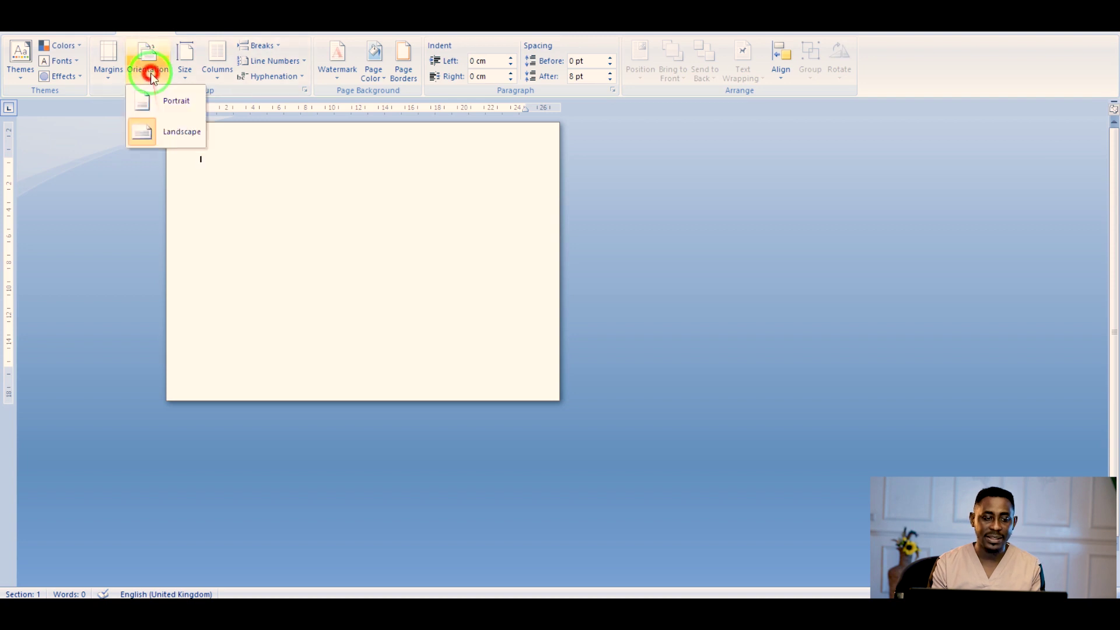
{"action": "left_click", "coordinate": [158, 101]}
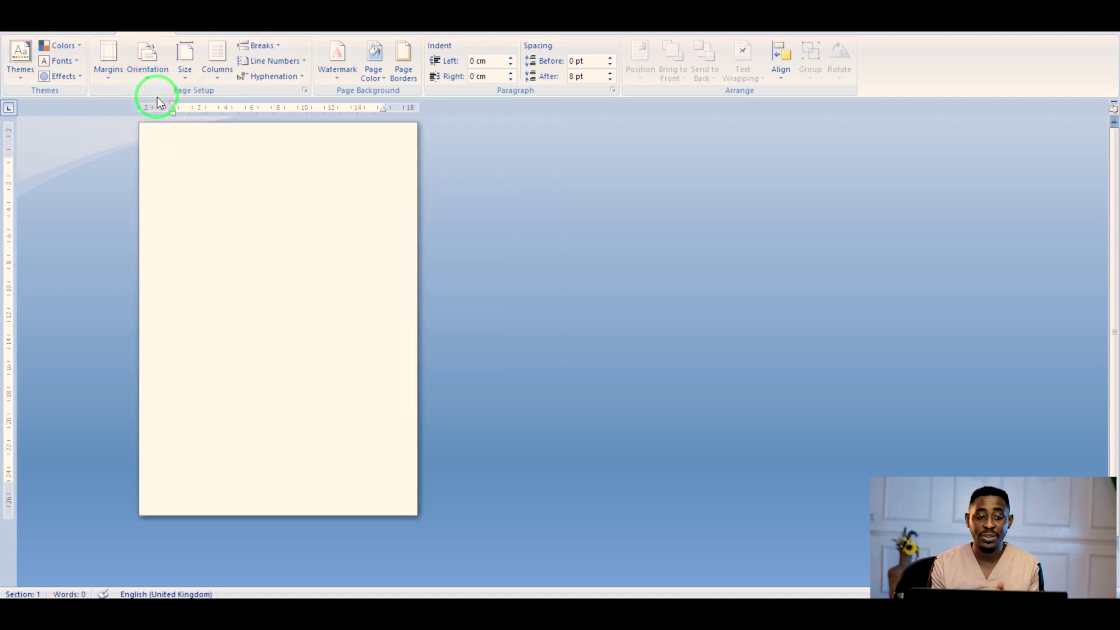
{"action": "left_click", "coordinate": [682, 312]}
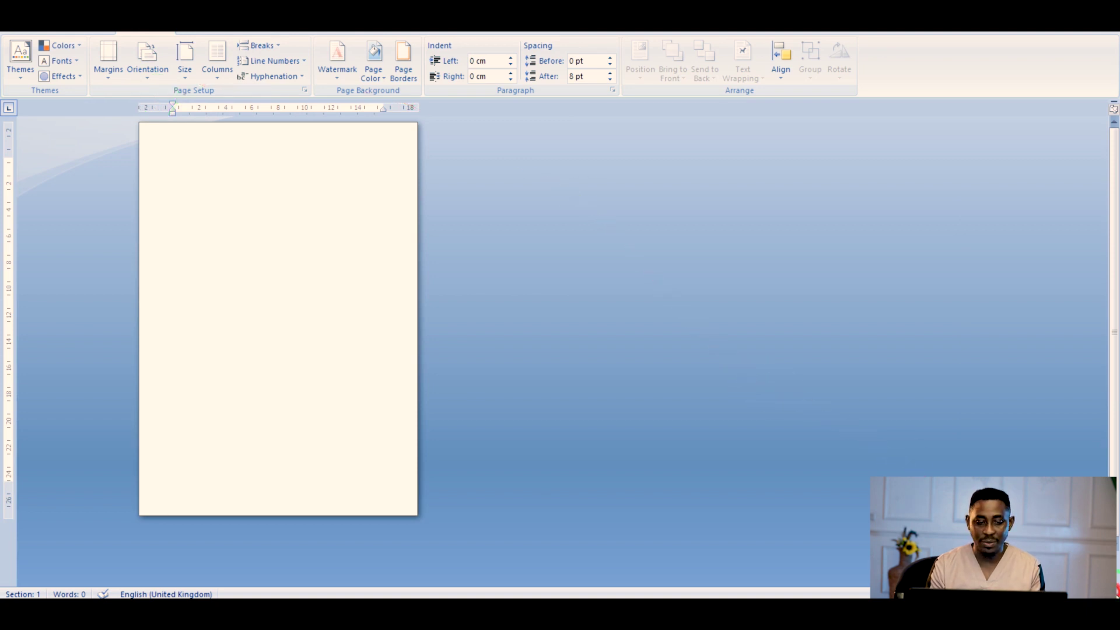
{"action": "scroll", "coordinate": [560, 350], "scroll_direction": "up", "scroll_amount": 3, "text": "ctrl"}
{"action": "scroll", "coordinate": [560, 350], "scroll_direction": "up", "scroll_amount": 4, "text": "ctrl"}
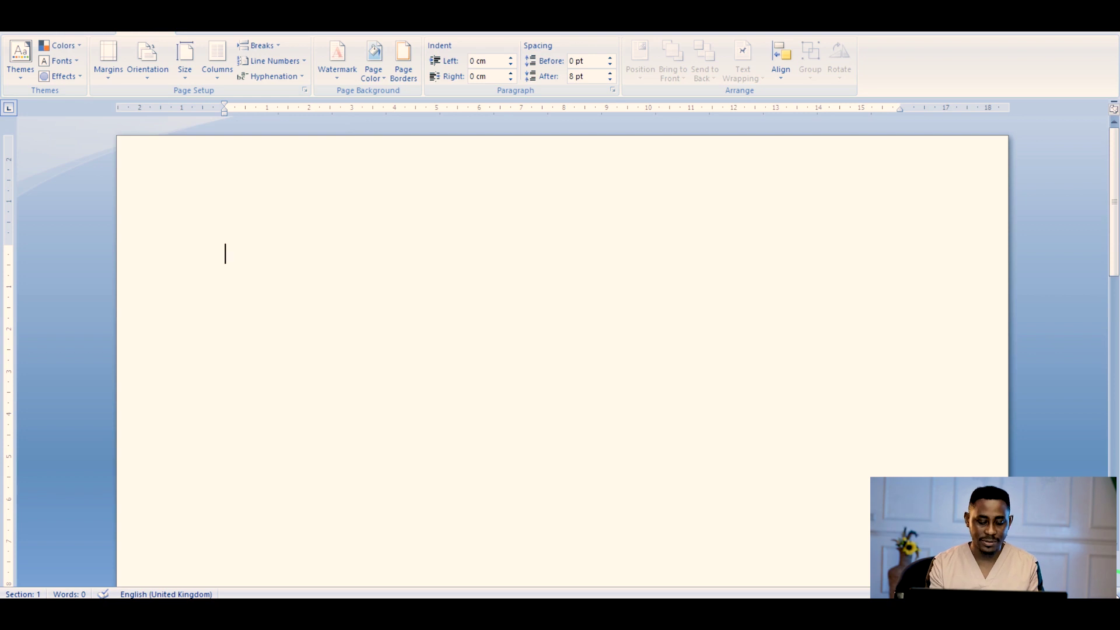
Clear the stray letters and type the heading 'DIVISION OF LABOUR' on the first line
{"action": "type", "text": "Ig"}
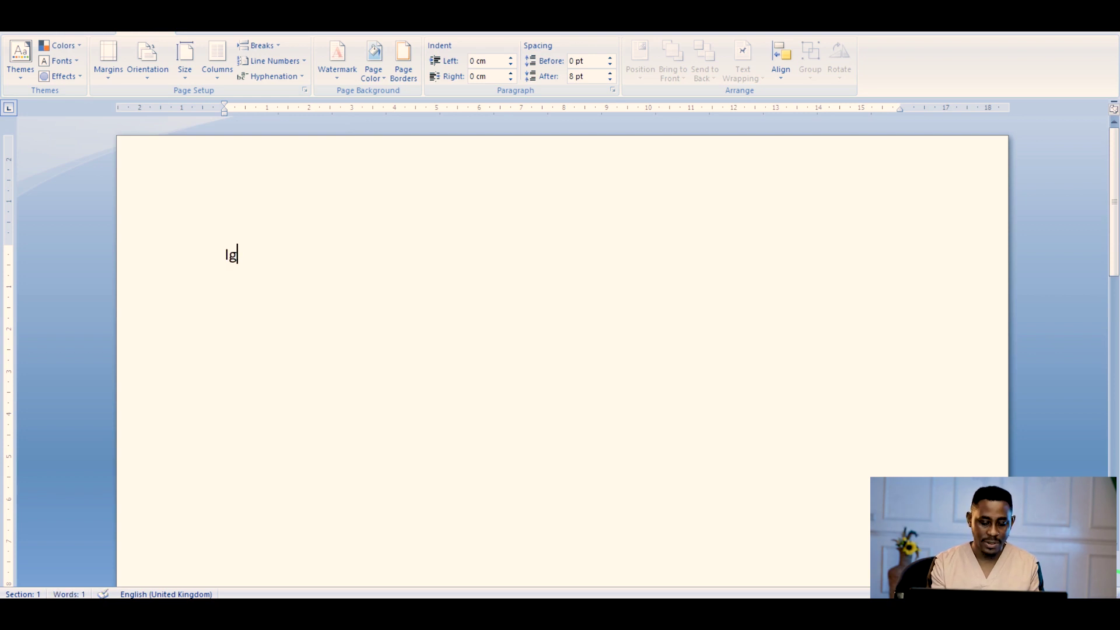
{"action": "key", "text": "BackSpace"}
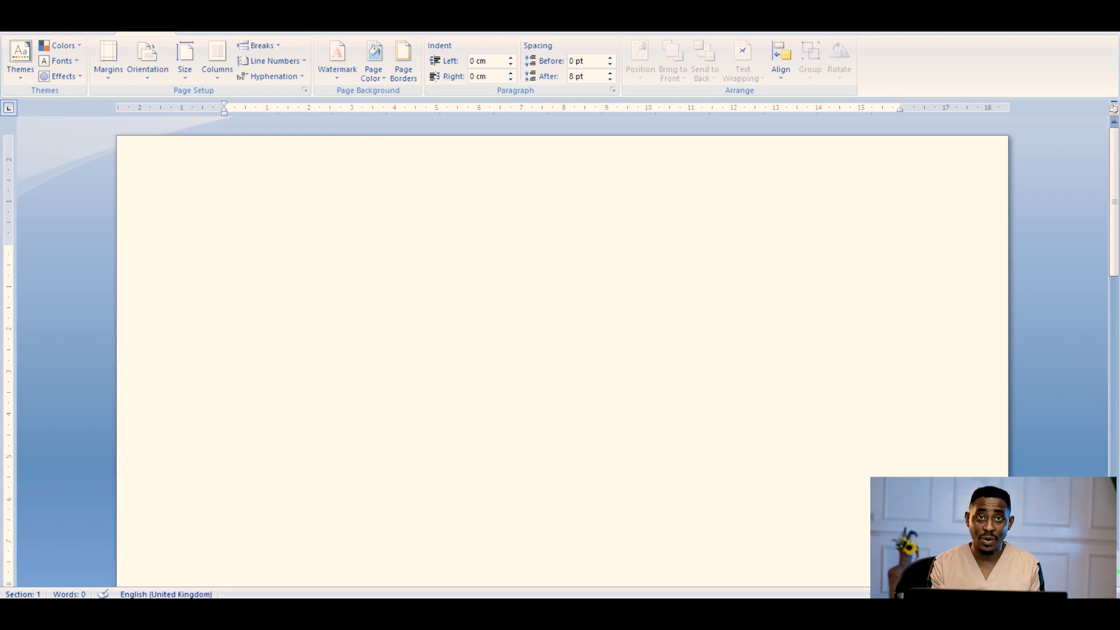
{"action": "type", "text": "D"}
{"action": "key", "text": "BackSpace"}
{"action": "type", "text": "d"}
{"action": "key", "text": "BackSpace"}
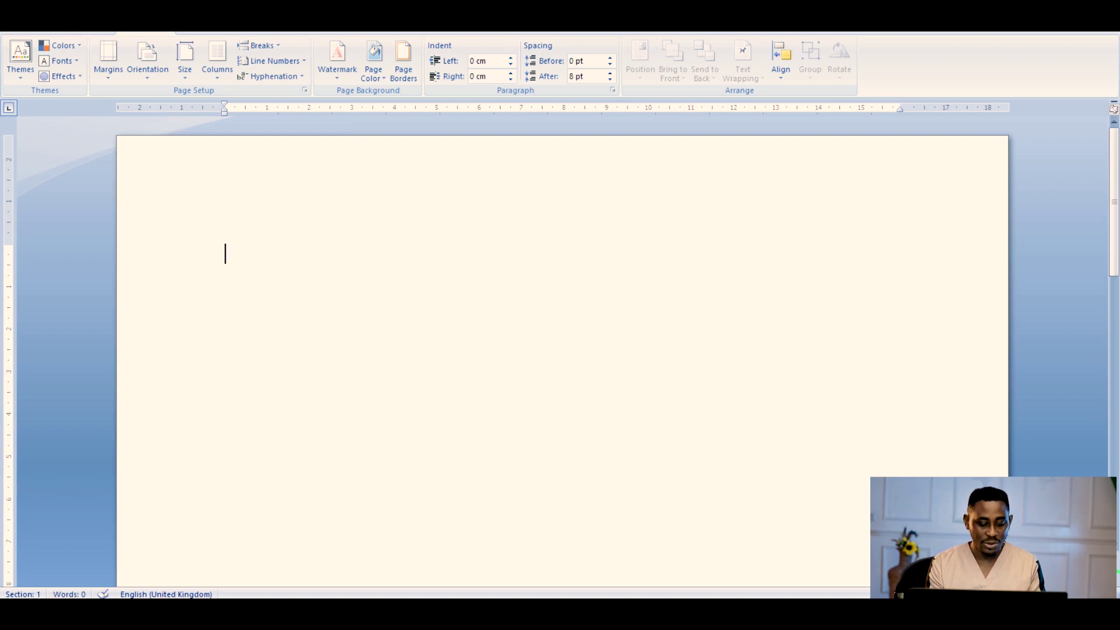
{"action": "type", "text": "D"}
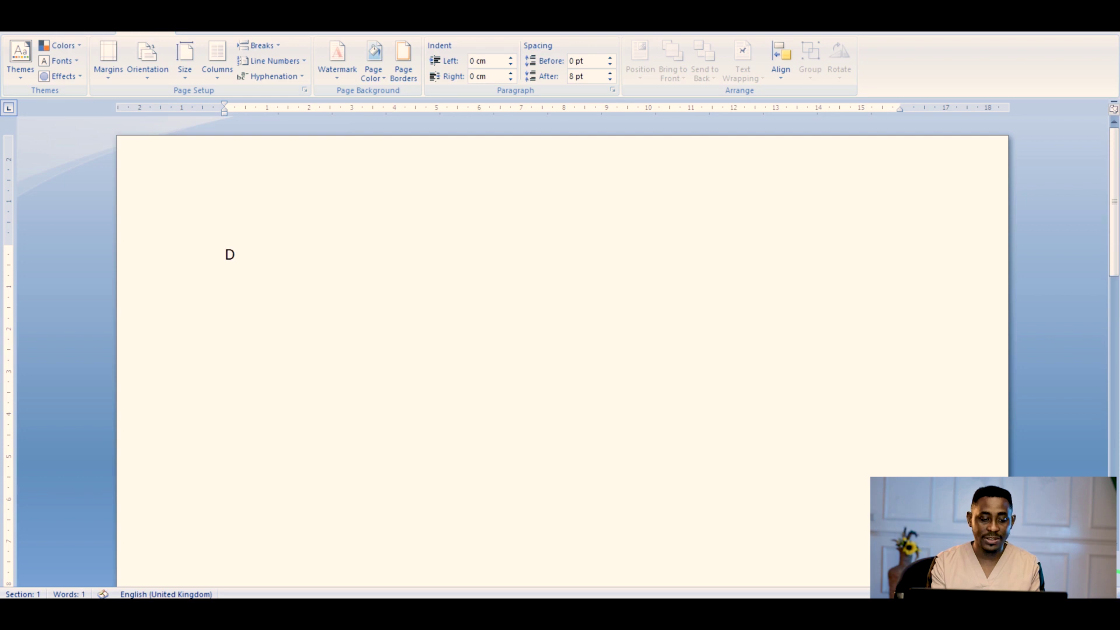
{"action": "type", "text": "IVI"}
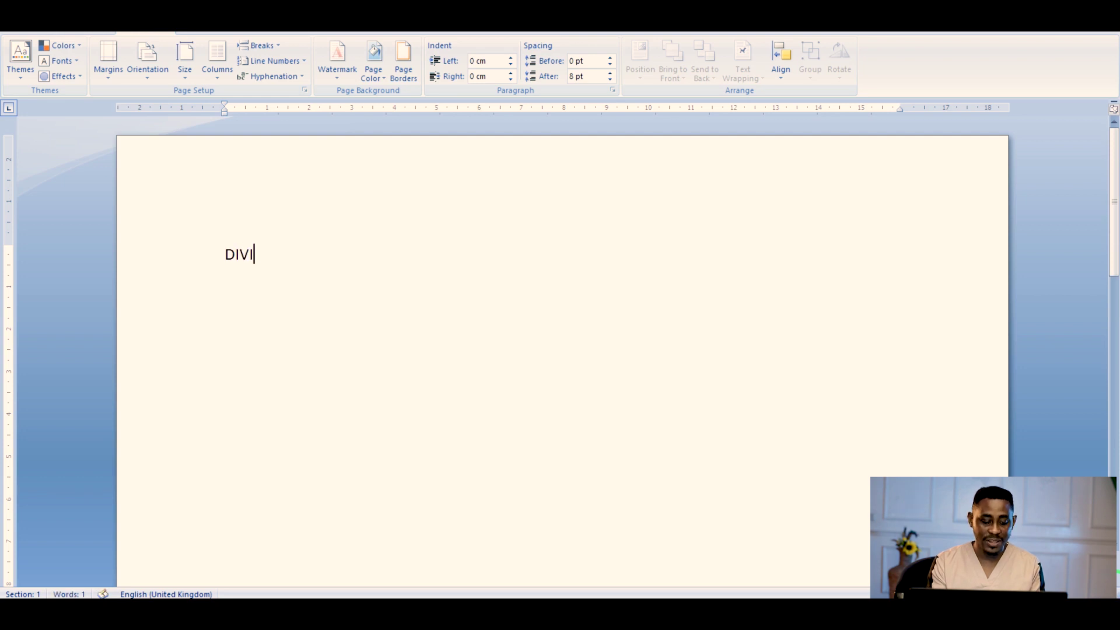
{"action": "type", "text": "SION "}
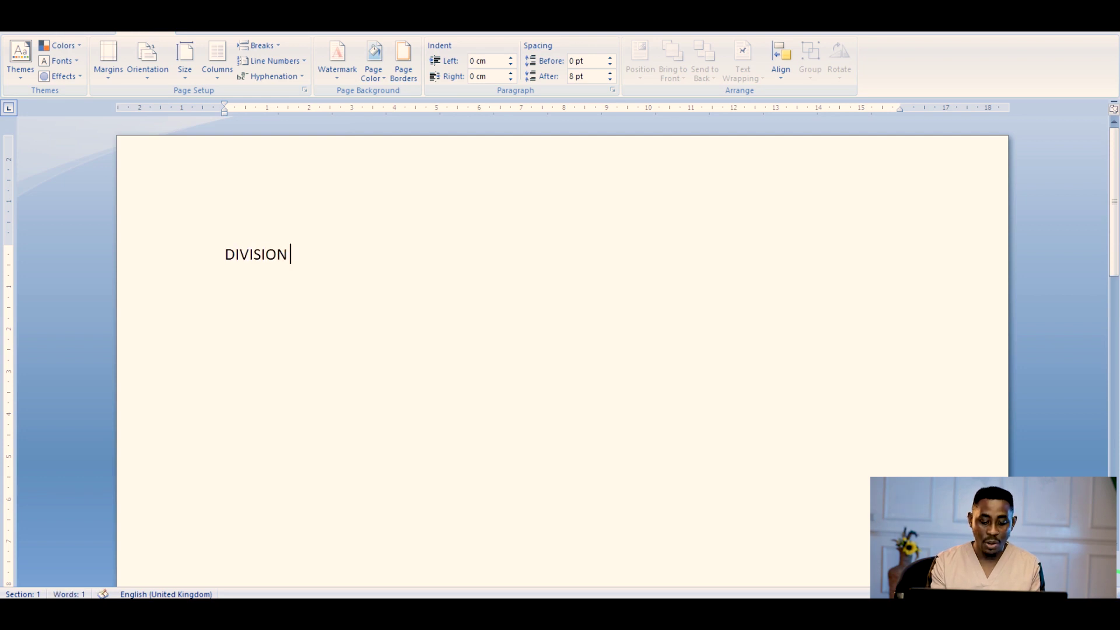
{"action": "type", "text": "OF LA"}
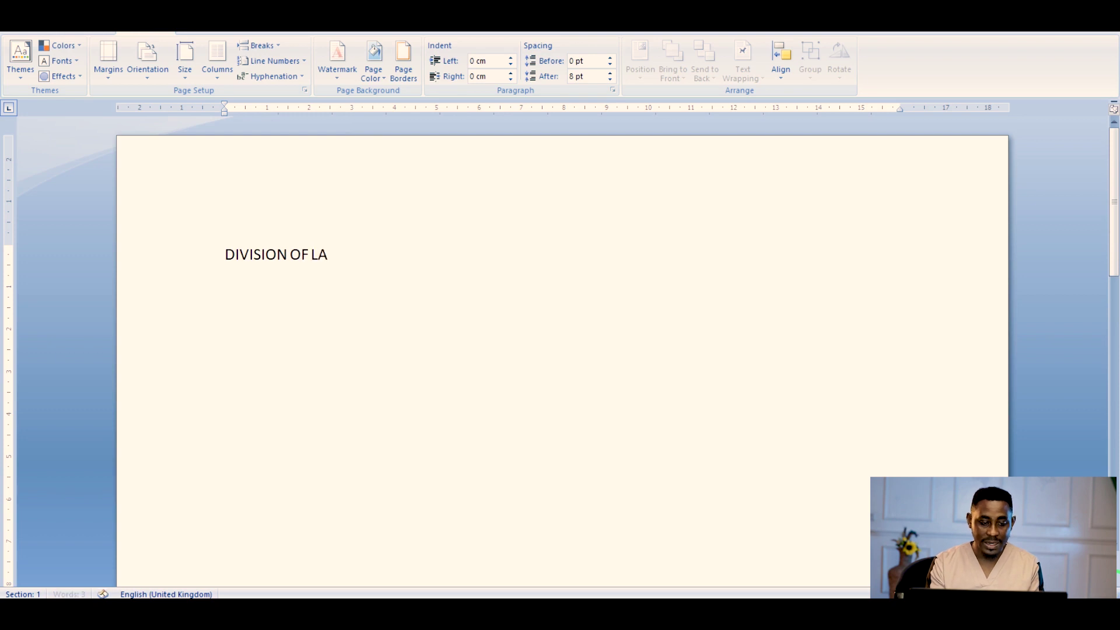
{"action": "type", "text": "BOUR"}
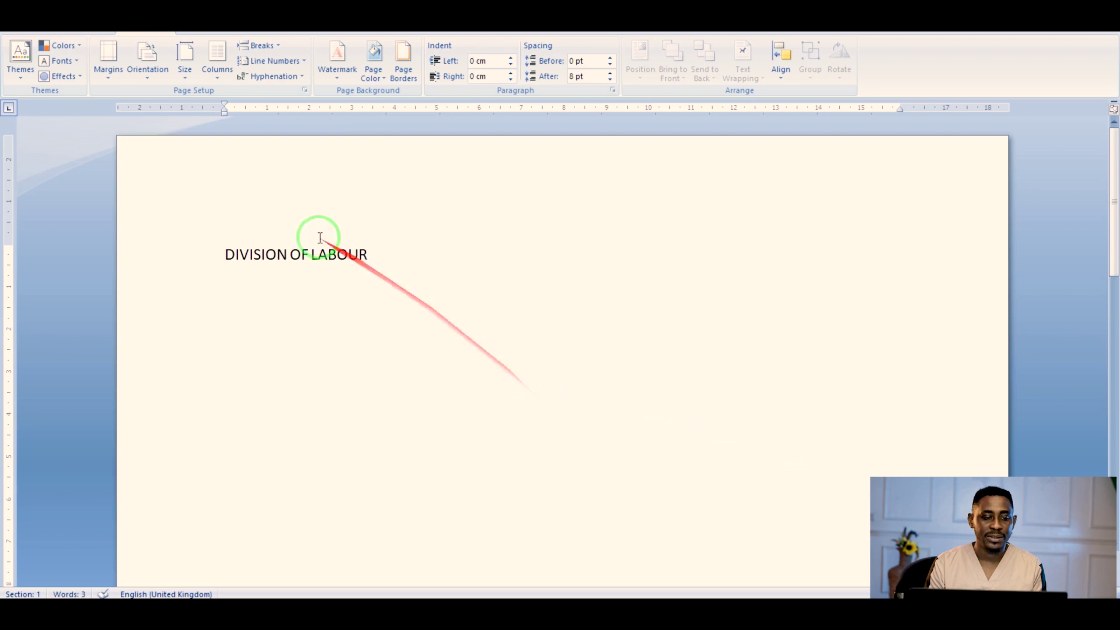
Make the 'DIVISION OF LABOUR' heading centred, 18 pt, bold and underlined
{"action": "left_click", "coordinate": [56, 33]}
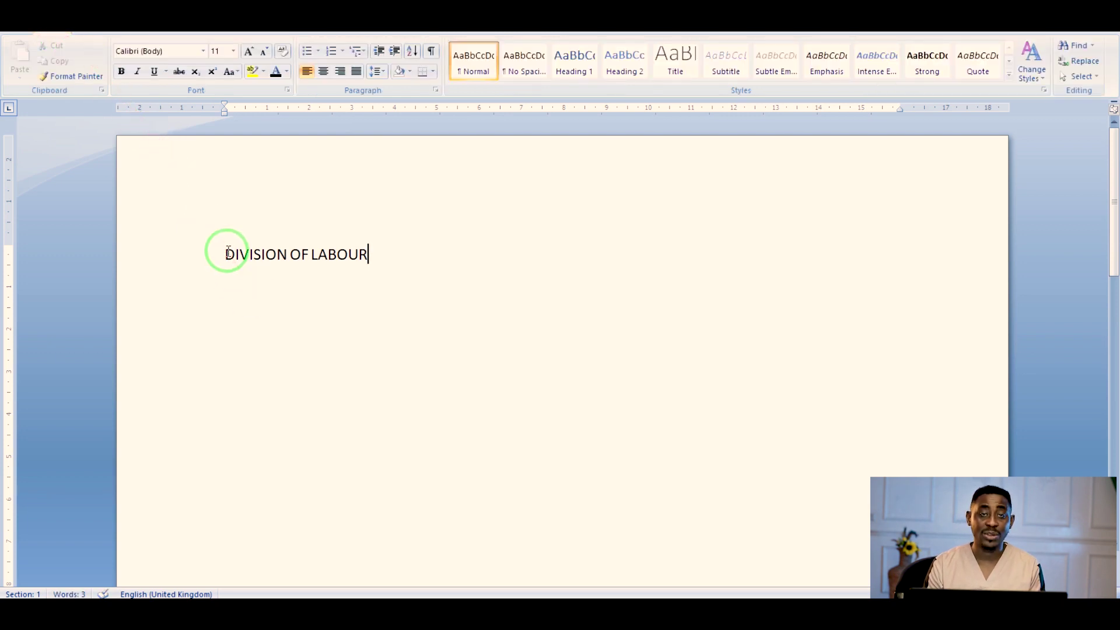
{"action": "left_click_drag", "start_coordinate": [227, 253], "coordinate": [350, 258]}
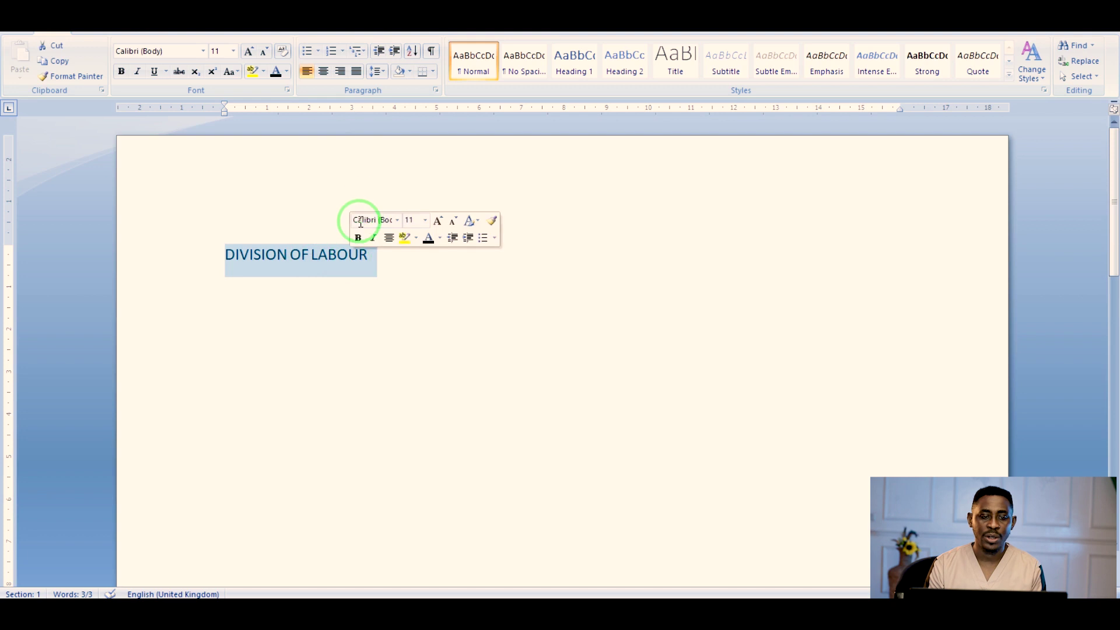
{"action": "left_click", "coordinate": [325, 74]}
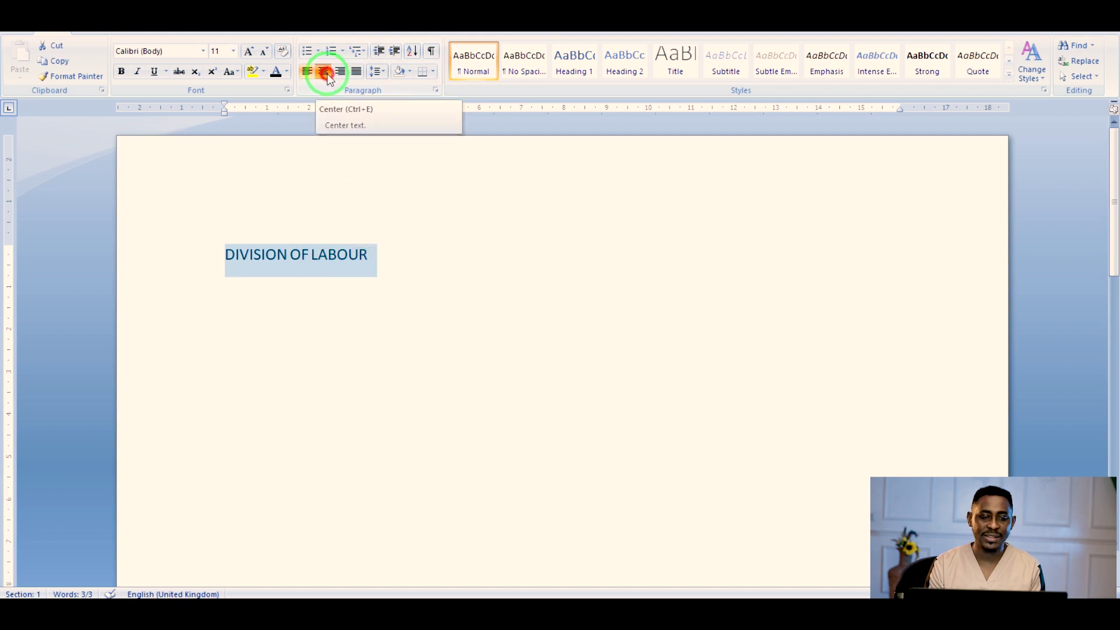
{"action": "left_click", "coordinate": [234, 50]}
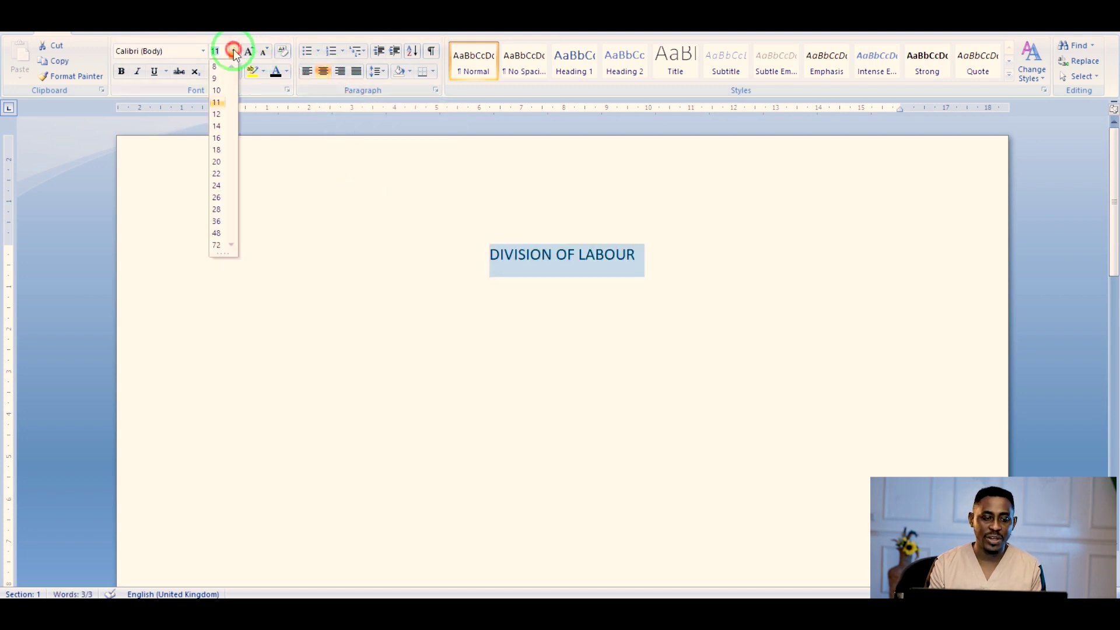
{"action": "left_click", "coordinate": [217, 150]}
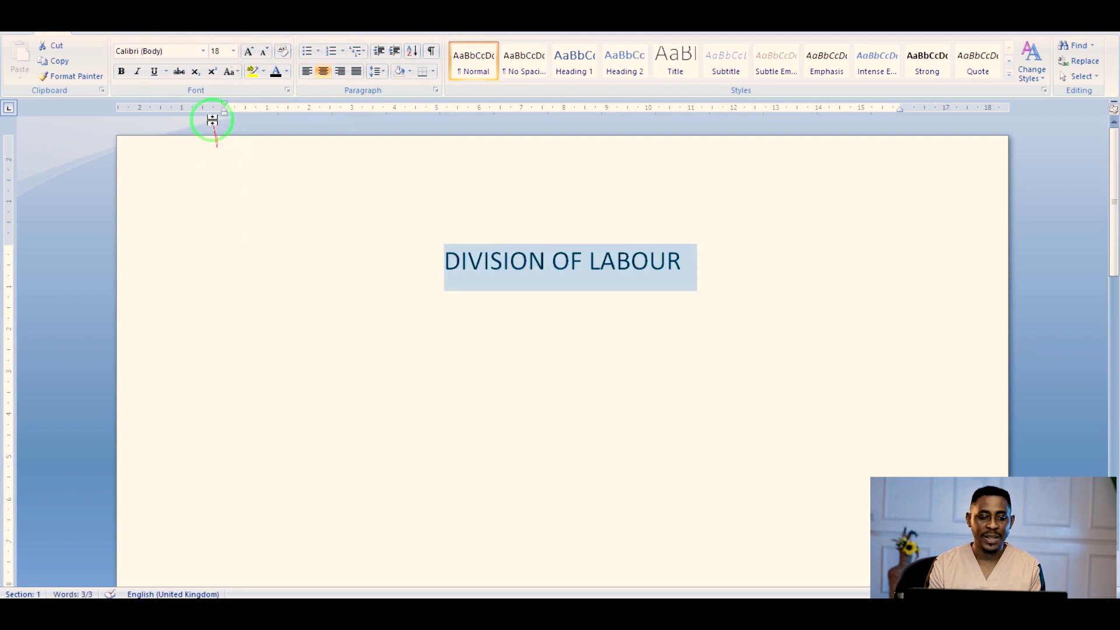
{"action": "left_click", "coordinate": [123, 74]}
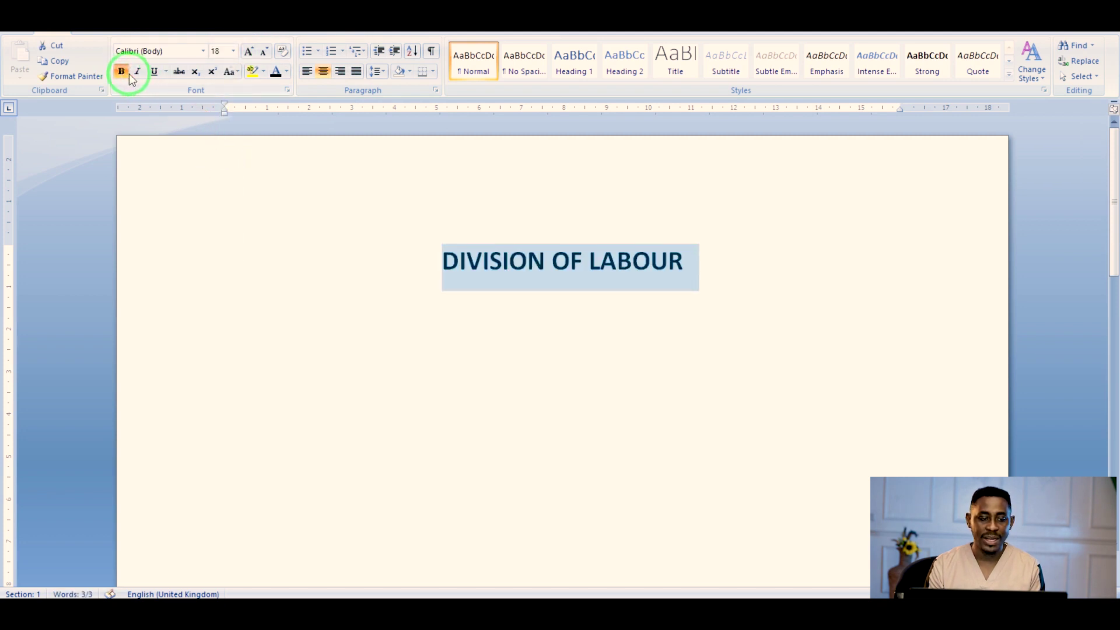
{"action": "left_click", "coordinate": [154, 71]}
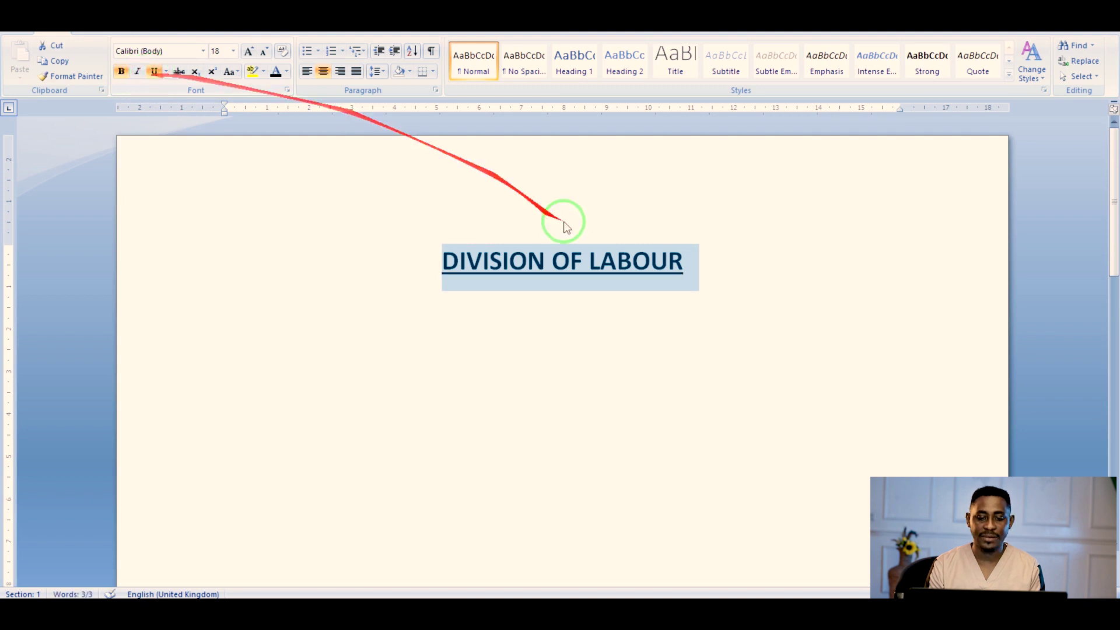
Start a new line below the heading with bold and underline off at 16 pt
{"action": "left_click", "coordinate": [713, 279]}
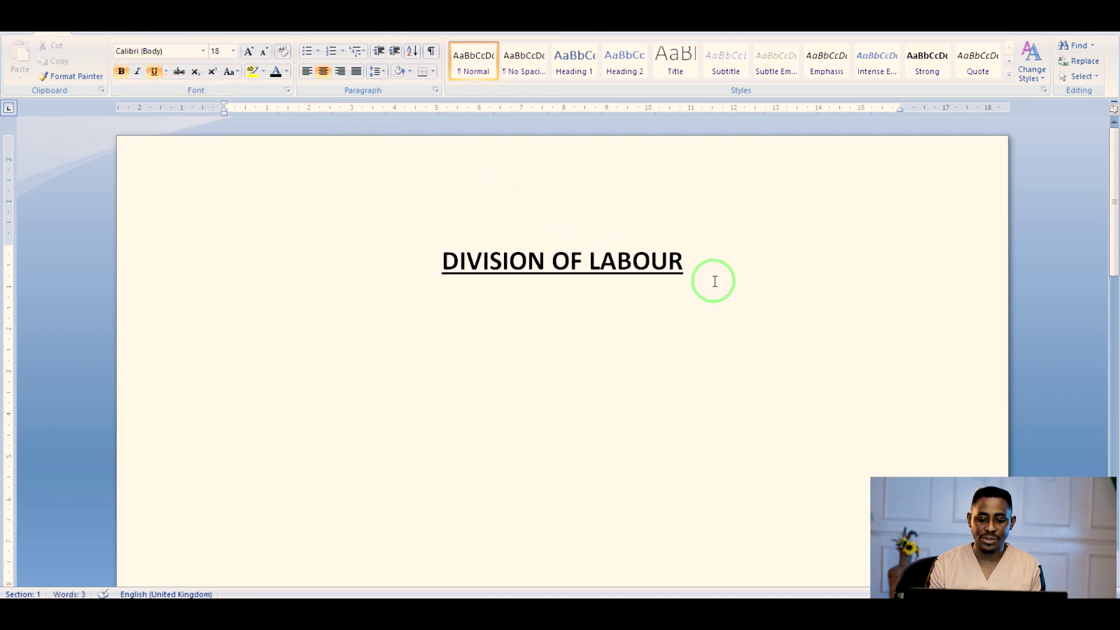
{"action": "key", "text": "Return"}
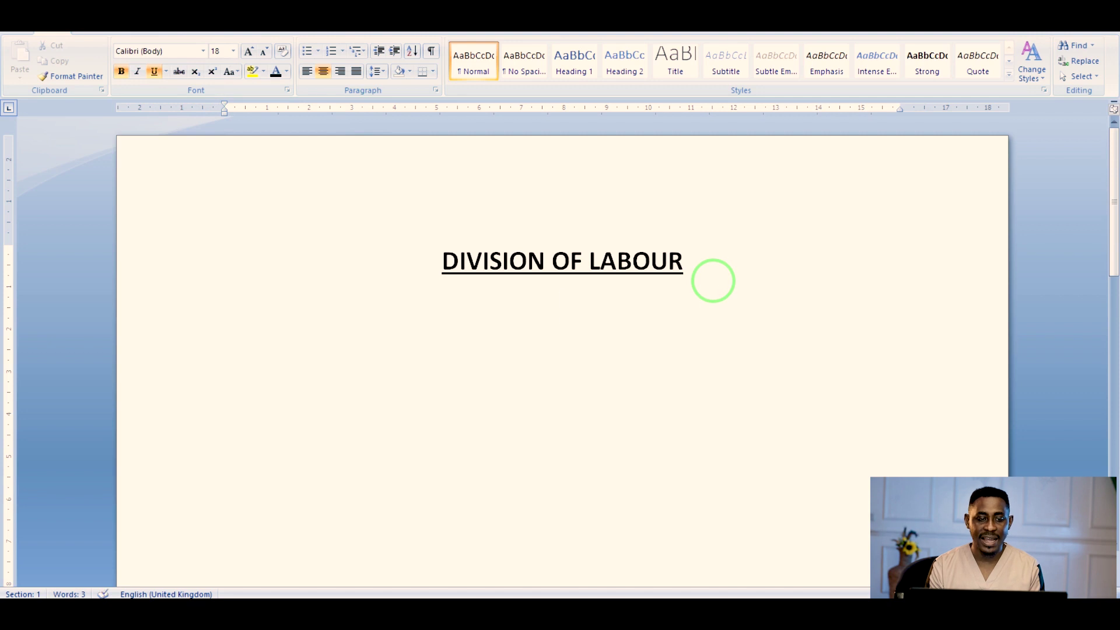
{"action": "left_click", "coordinate": [121, 71]}
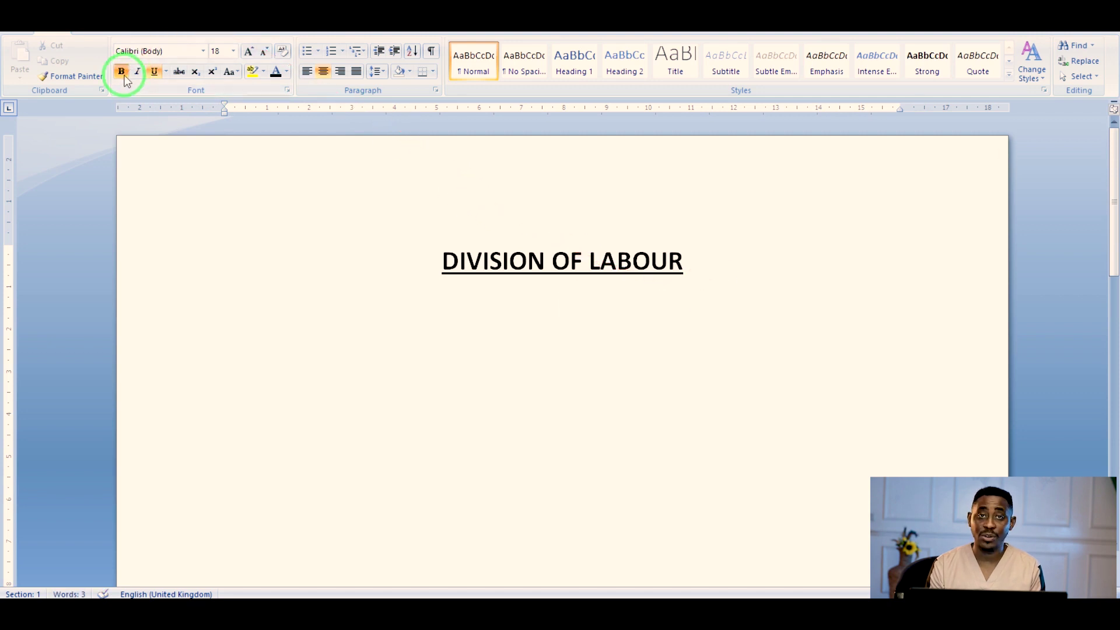
{"action": "left_click", "coordinate": [151, 72]}
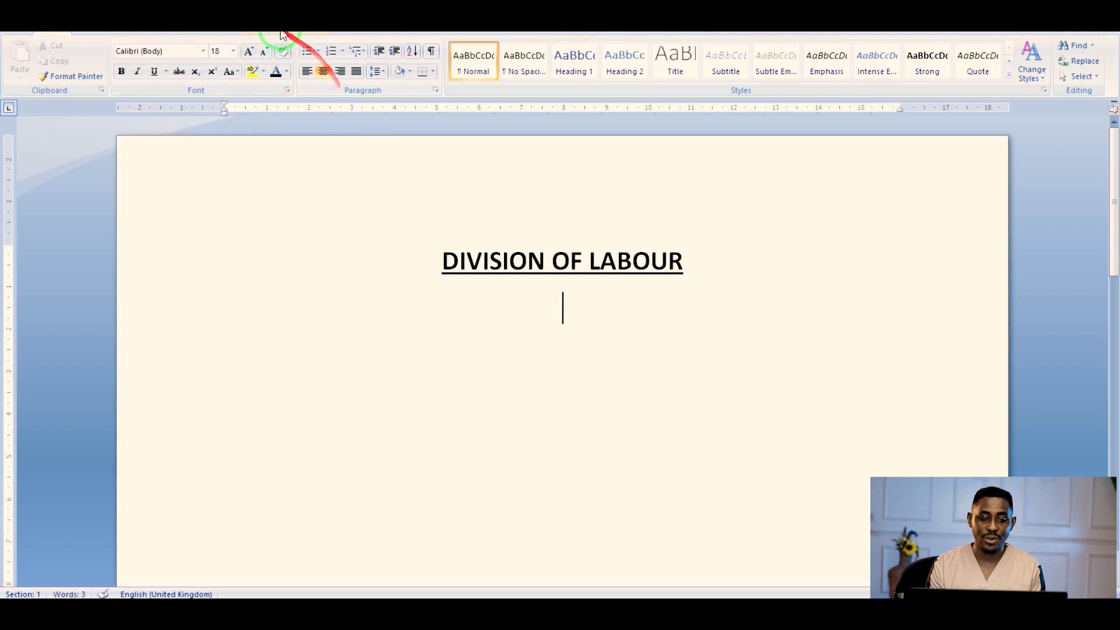
{"action": "left_click", "coordinate": [233, 52]}
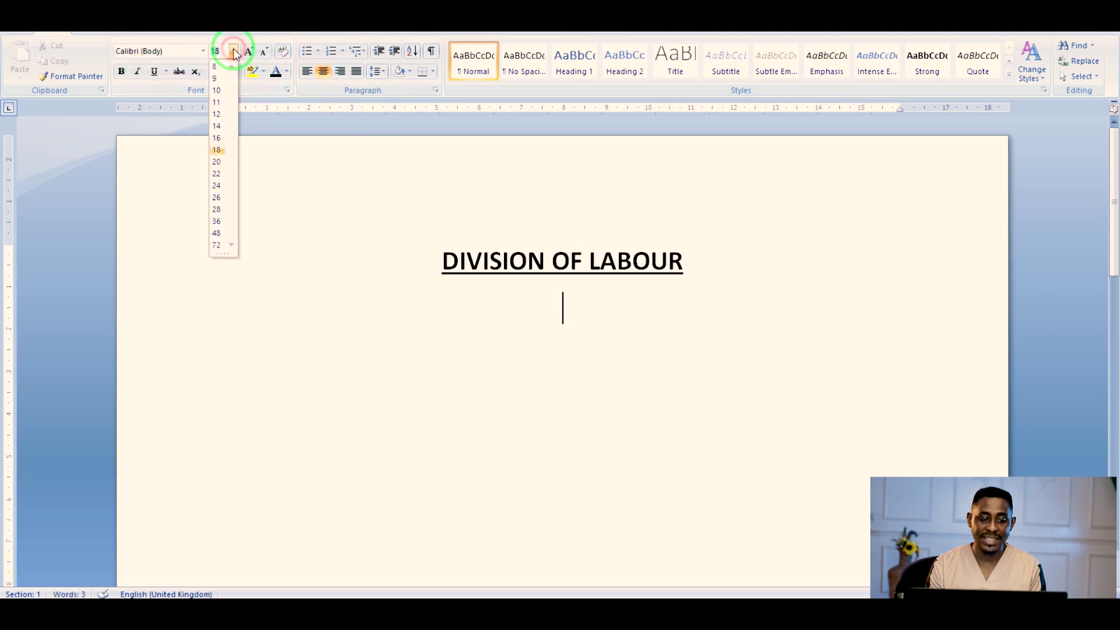
{"action": "left_click", "coordinate": [217, 138]}
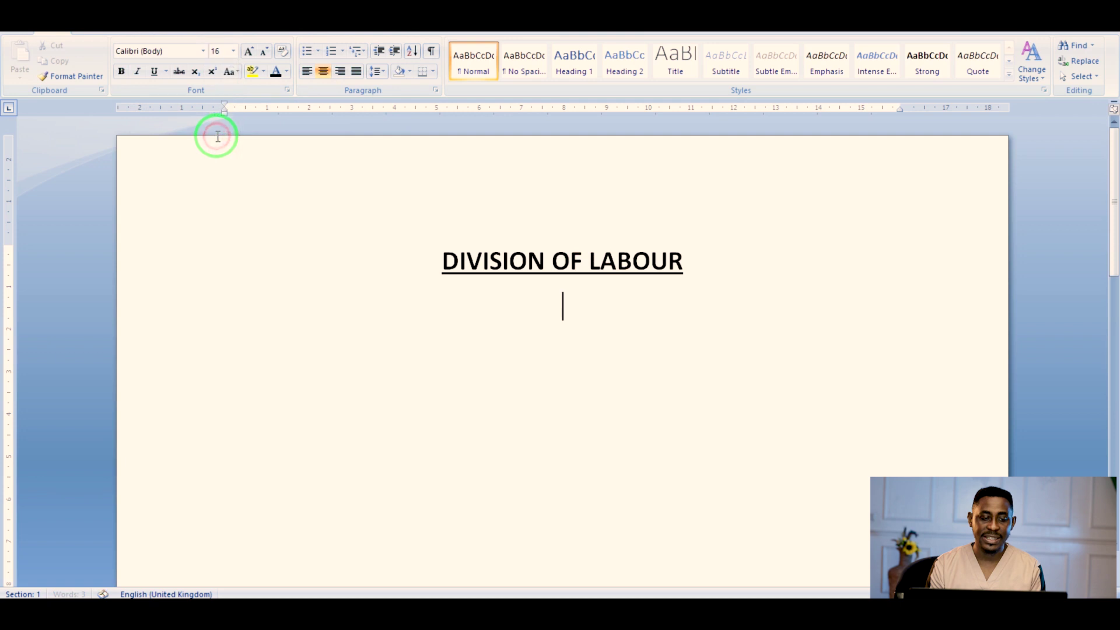
{"action": "left_click", "coordinate": [234, 53]}
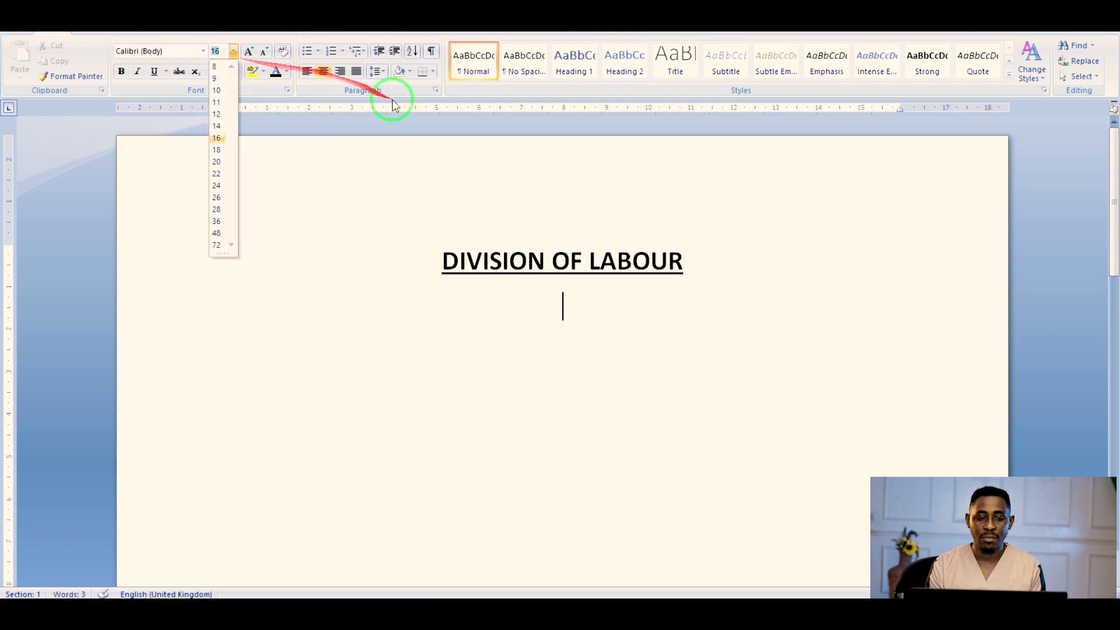
{"action": "left_click", "coordinate": [327, 72]}
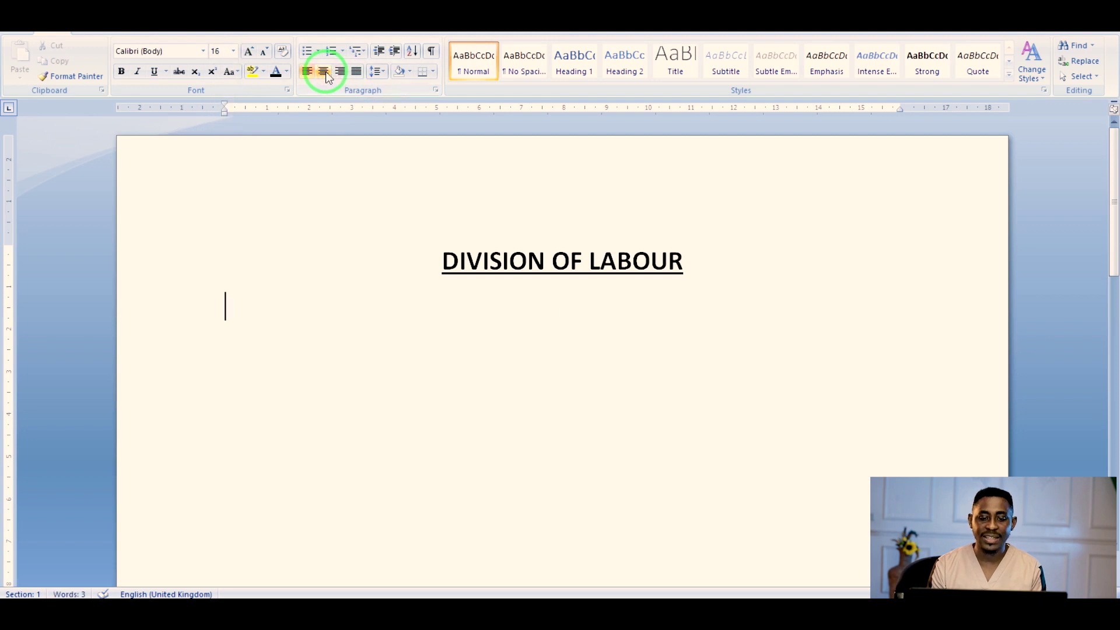
Apply Center alignment to the empty 16 pt line under the heading
{"action": "left_click", "coordinate": [326, 71]}
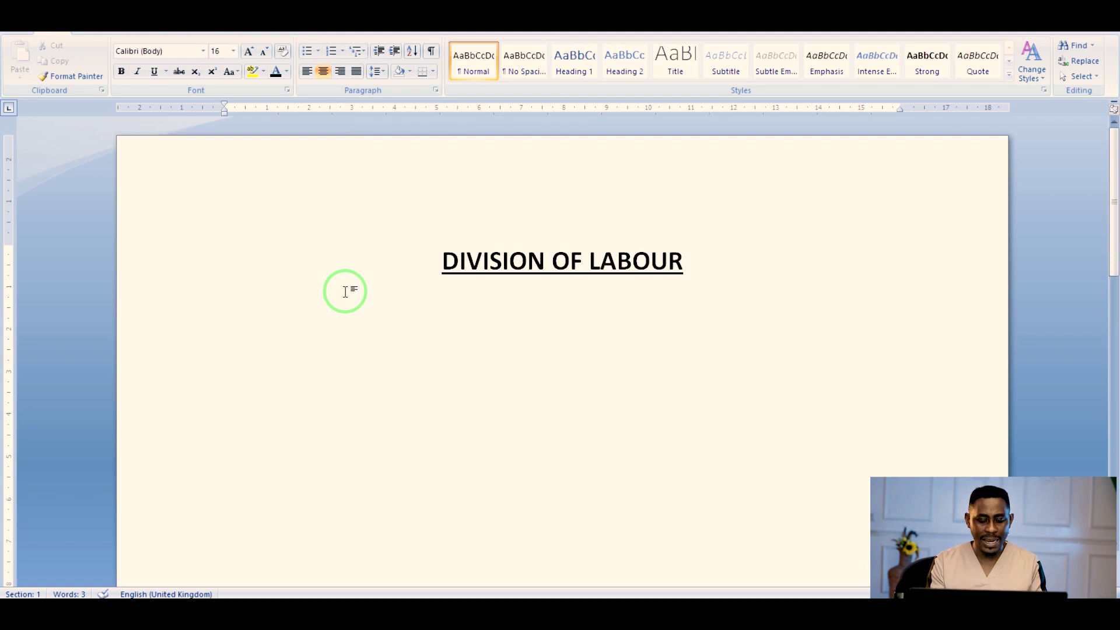
Type 'Mummy loves all the children to be hardworking', fixing typos, and dismiss the grammar suggestion
{"action": "type", "text": "MUMM"}
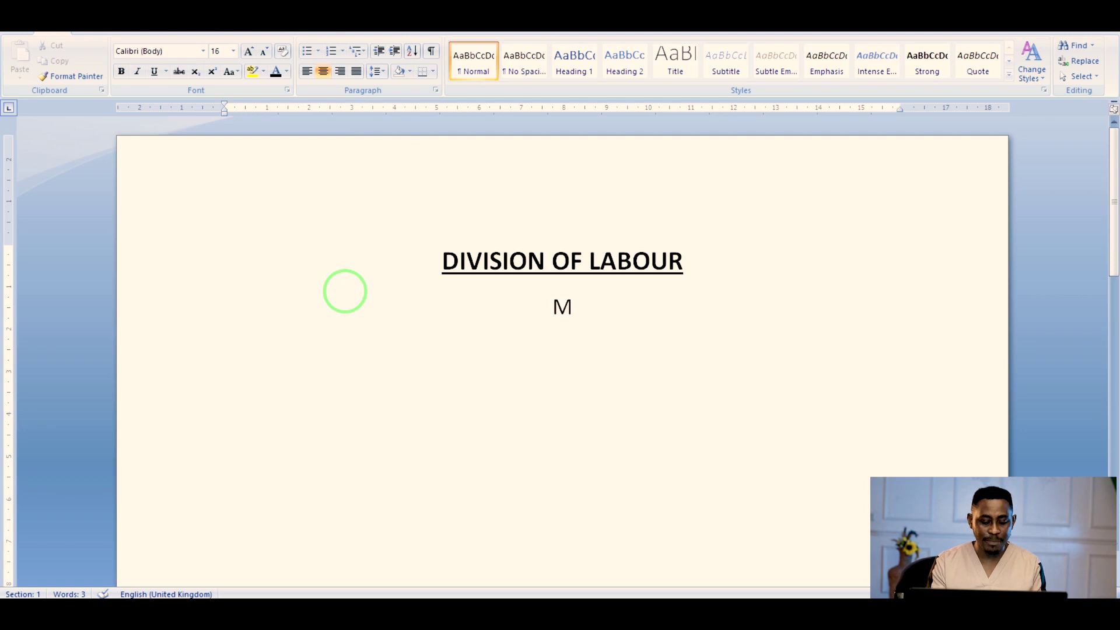
{"action": "key", "text": "BackSpace"}
{"action": "key", "text": "BackSpace"}
{"action": "key", "text": "BackSpace"}
{"action": "key", "text": "BackSpace"}
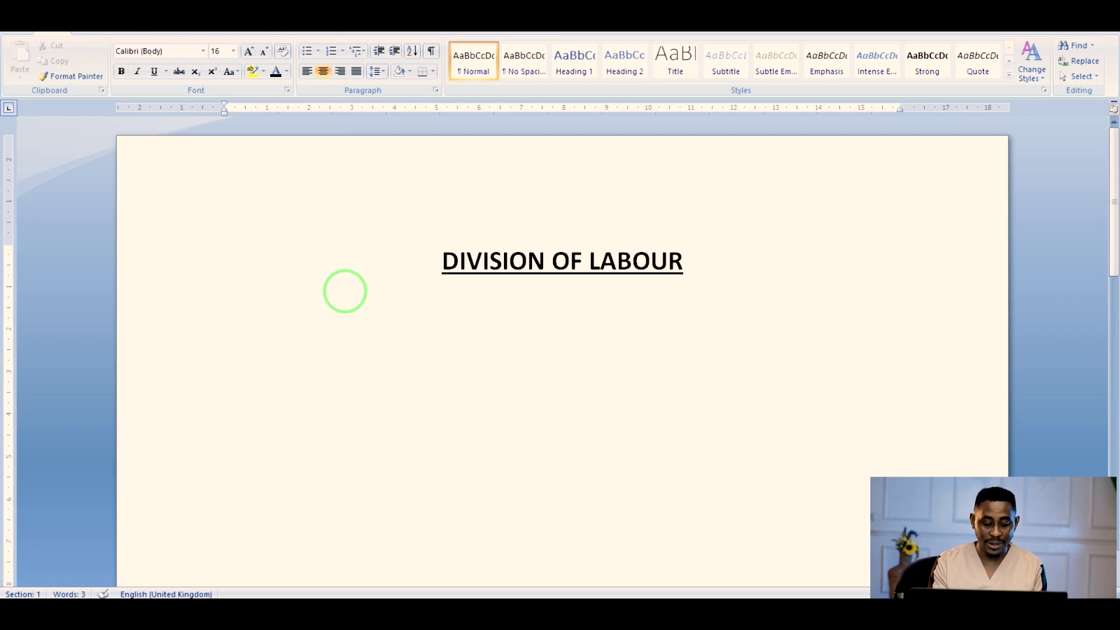
{"action": "type", "text": "mummy"}
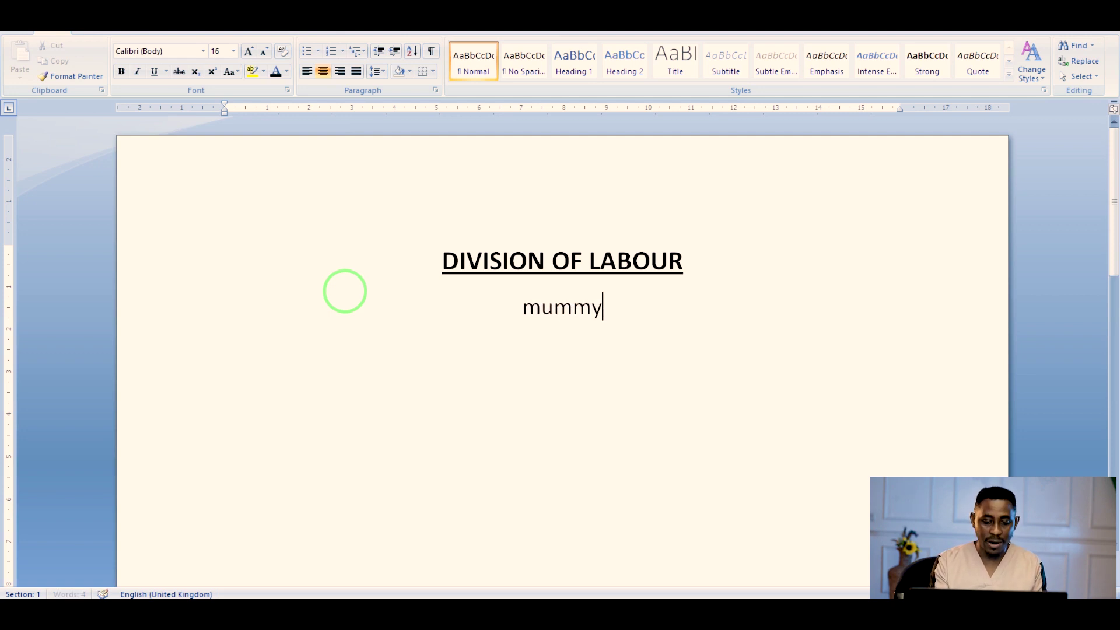
{"action": "type", "text": " loves"}
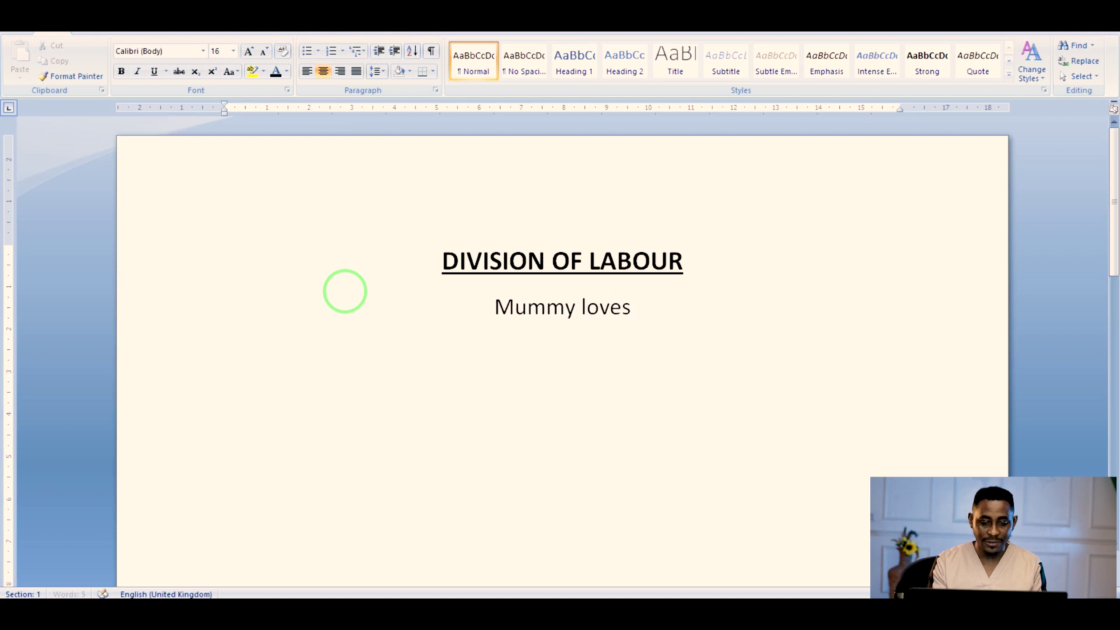
{"action": "type", "text": " all "}
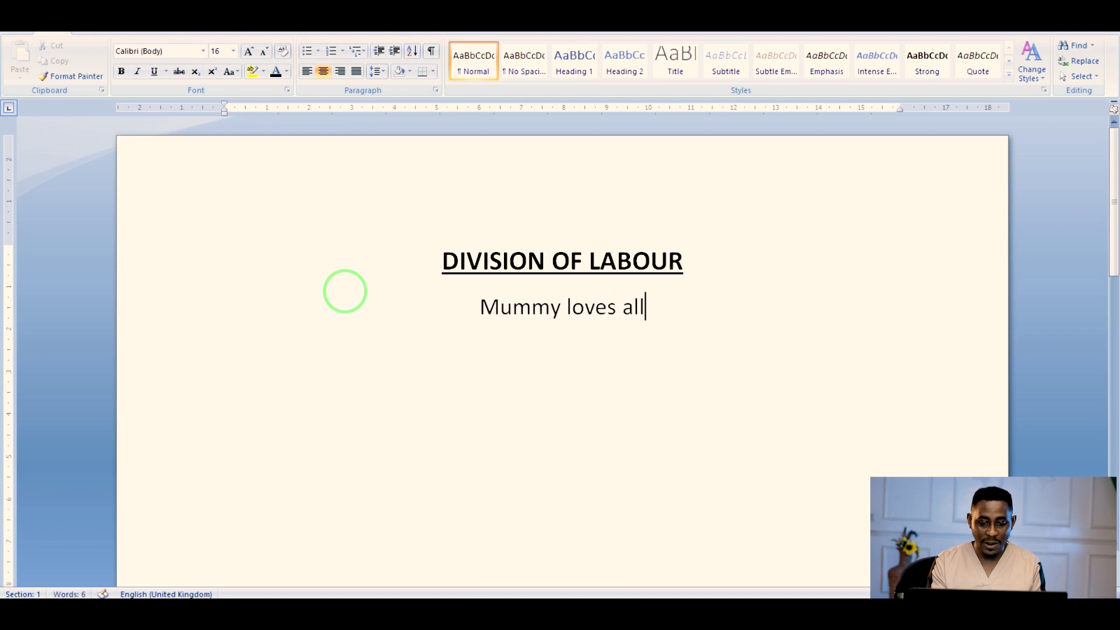
{"action": "type", "text": "the "}
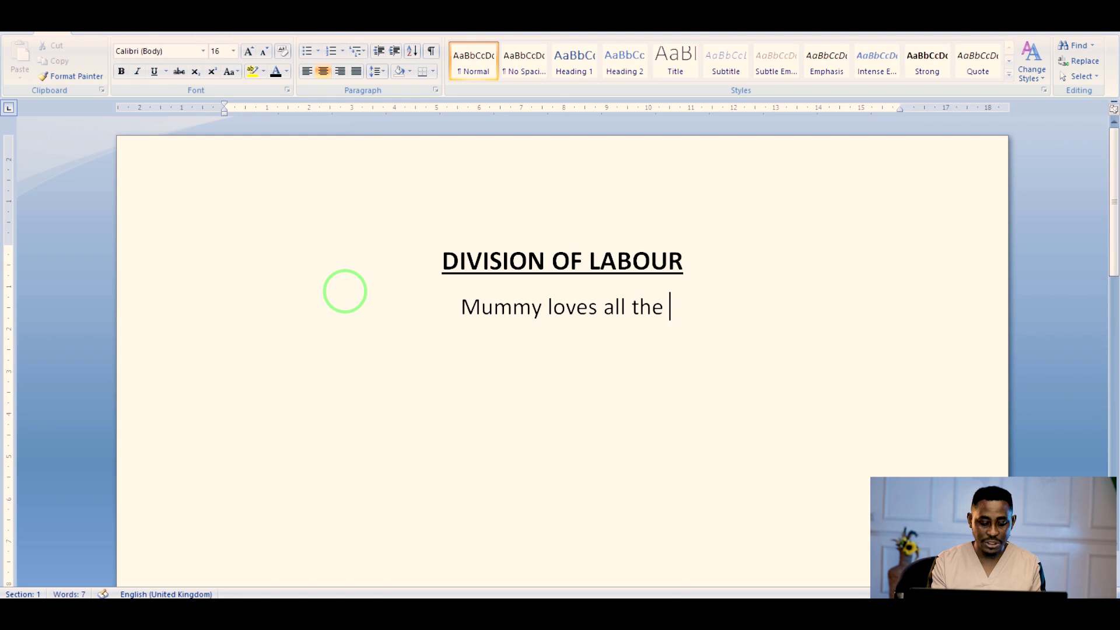
{"action": "type", "text": "childe"}
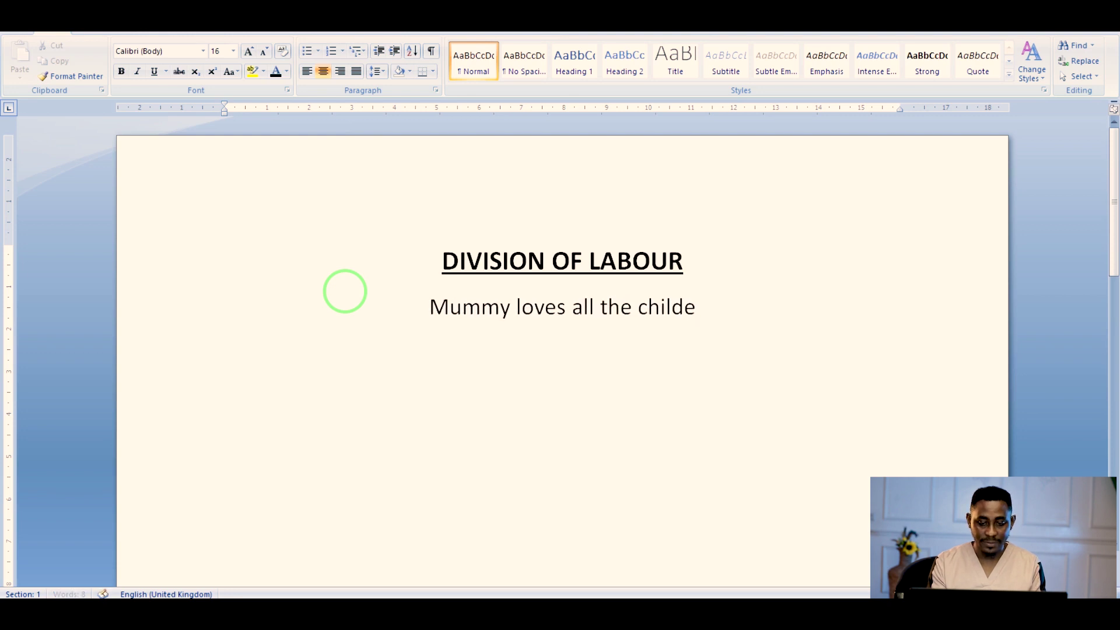
{"action": "key", "text": "BackSpace"}
{"action": "type", "text": "ren to "}
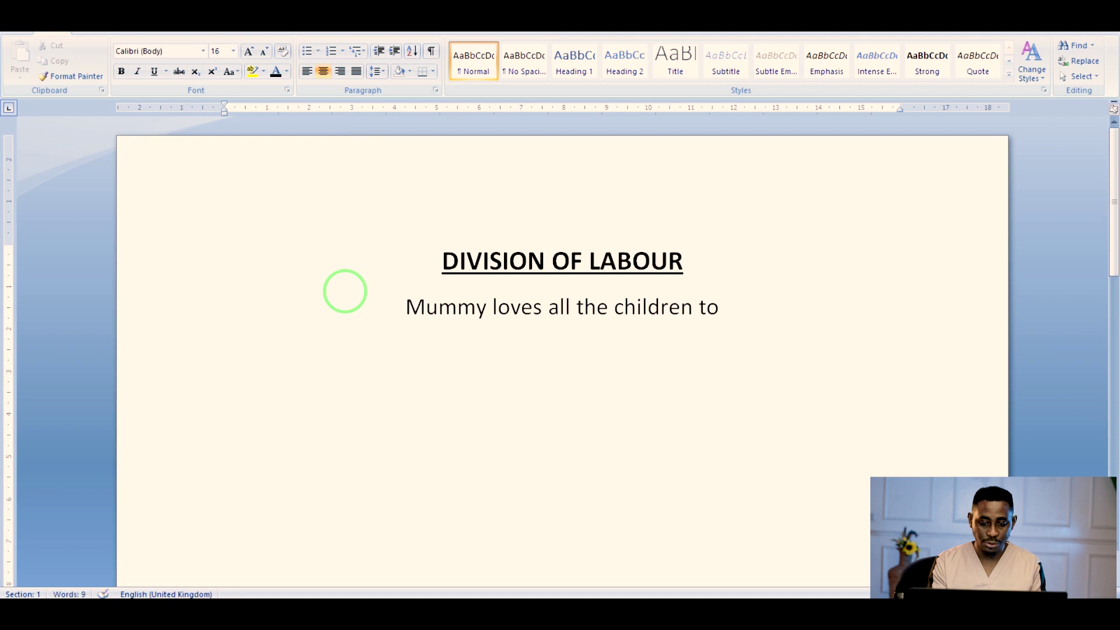
{"action": "type", "text": "be hard"}
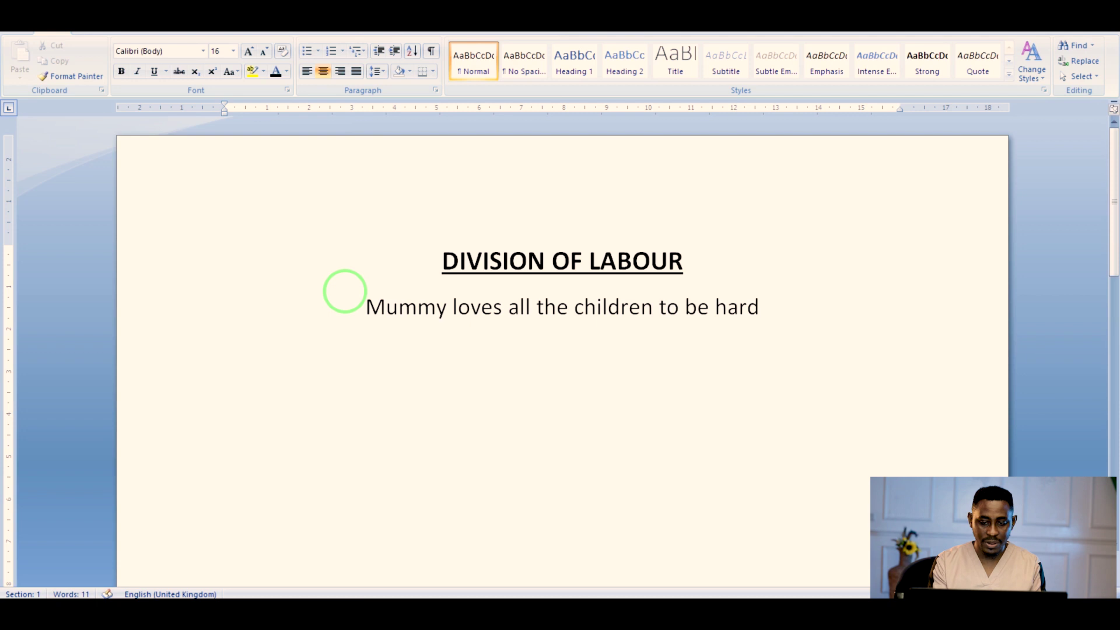
{"action": "type", "text": "workingg"}
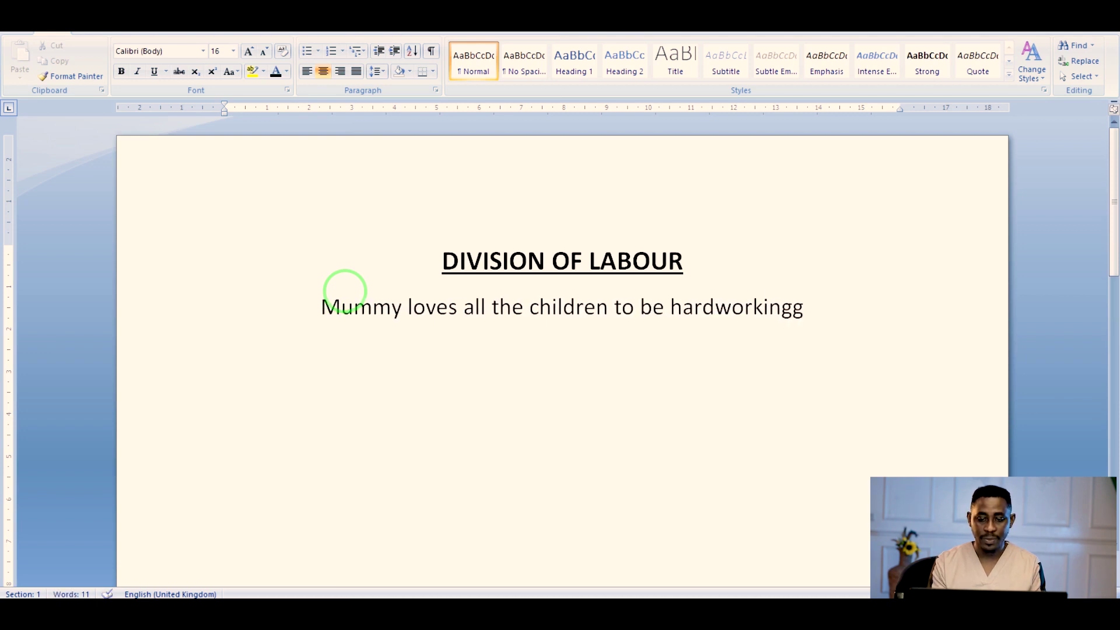
{"action": "key", "text": "BackSpace"}
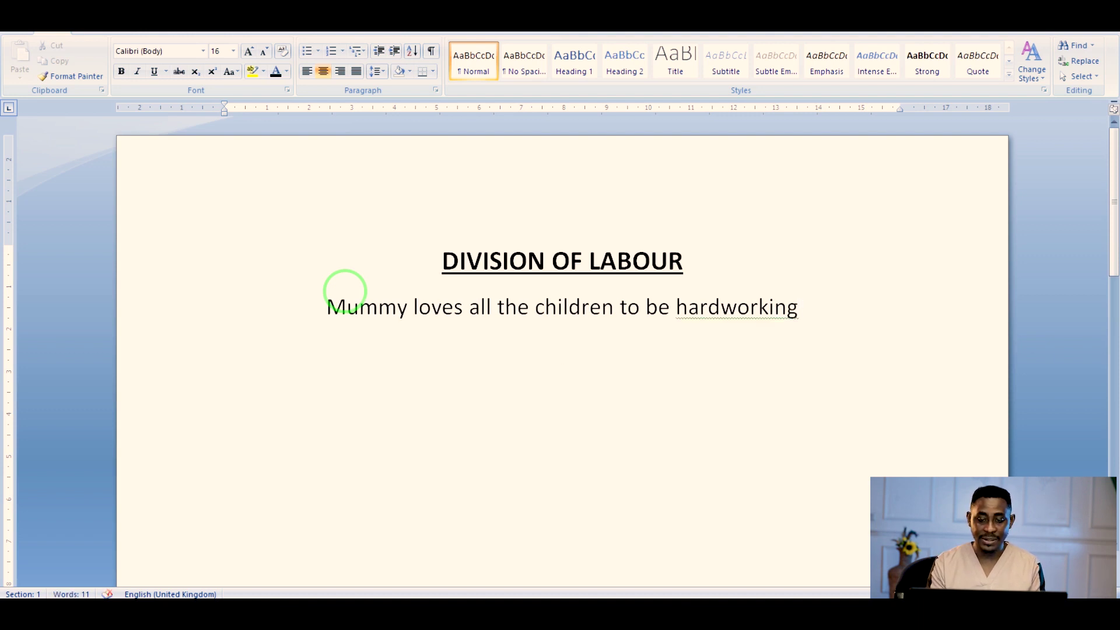
{"action": "key", "text": "Return"}
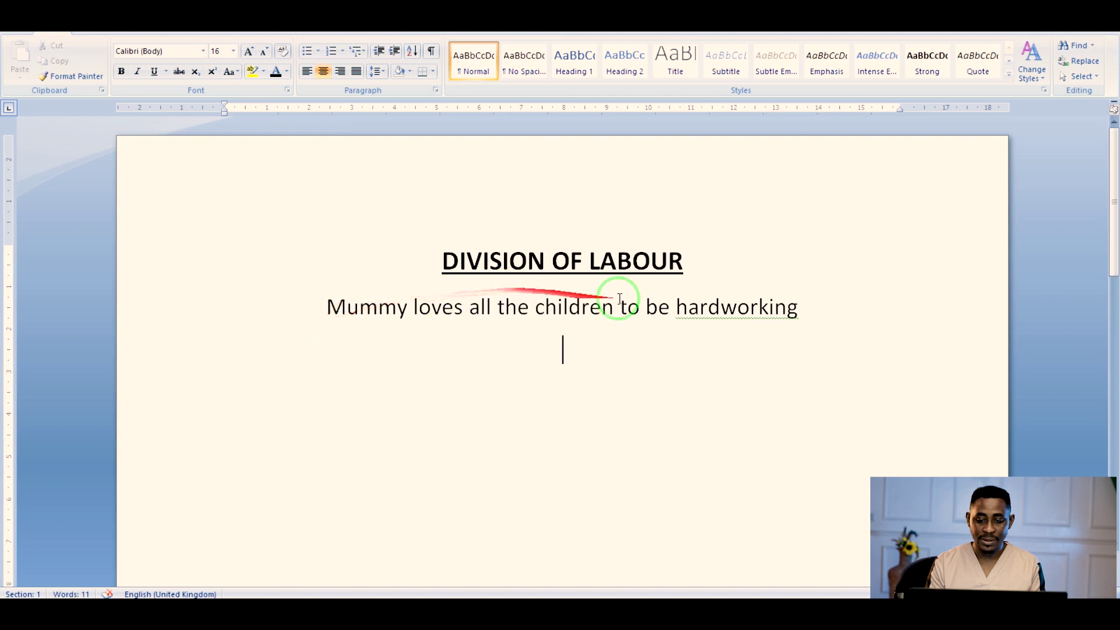
{"action": "right_click", "coordinate": [709, 315]}
{"action": "left_click", "coordinate": [730, 304]}
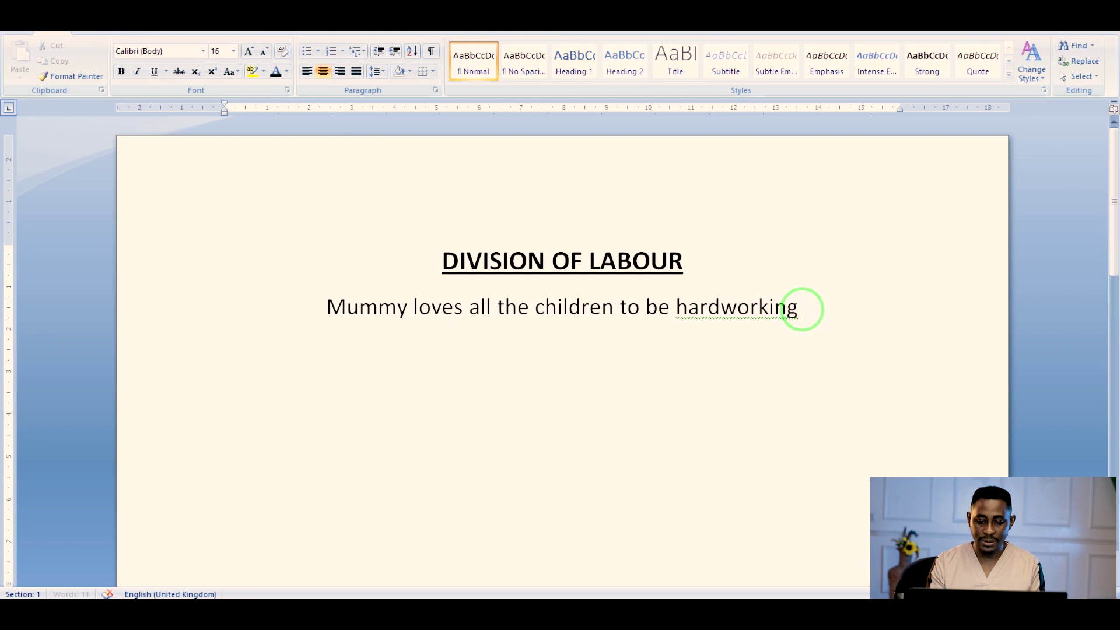
Type 'So she trains us to do many things by ourselves', correcting 'ourseves', and start a new line
{"action": "type", "text": "so "}
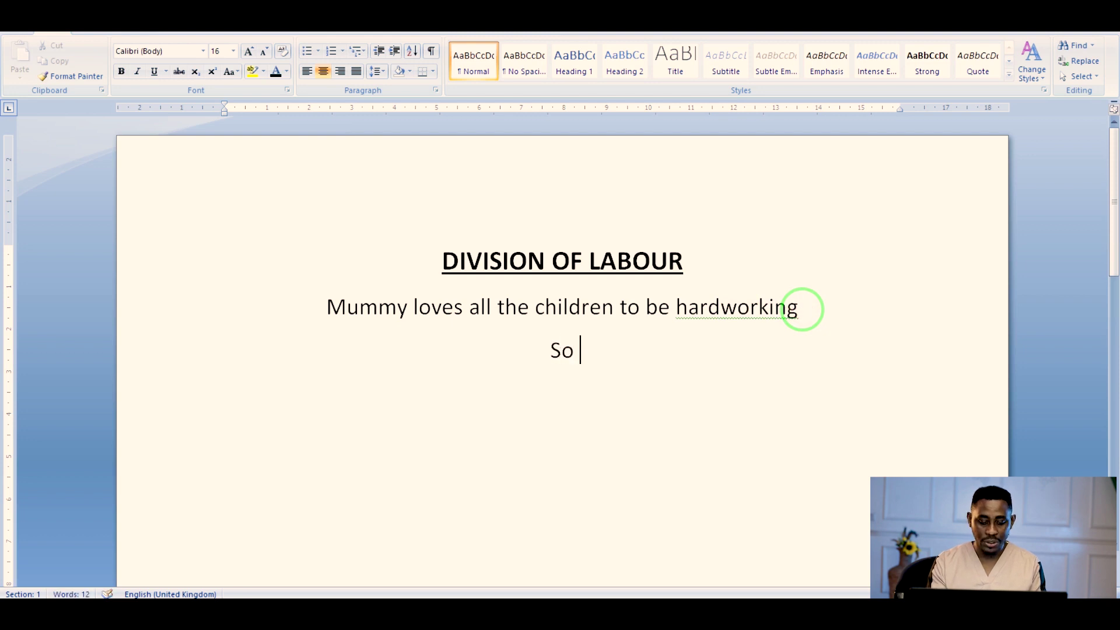
{"action": "type", "text": "ch"}
{"action": "key", "text": "BackSpace"}
{"action": "key", "text": "BackSpace"}
{"action": "type", "text": "she trains us to "}
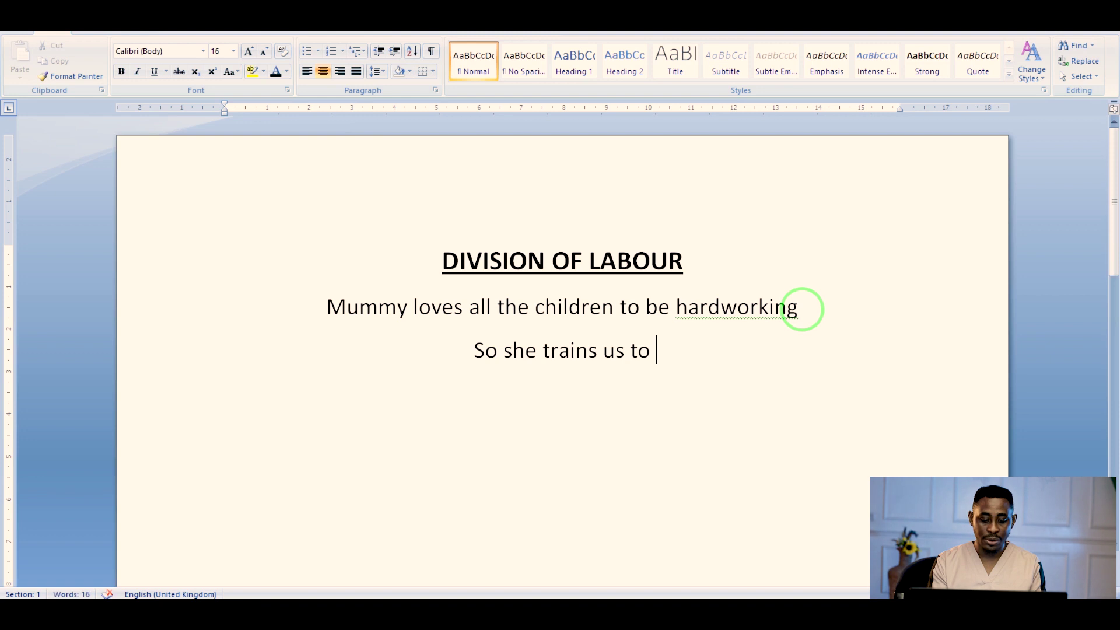
{"action": "type", "text": "do many things by ourse"}
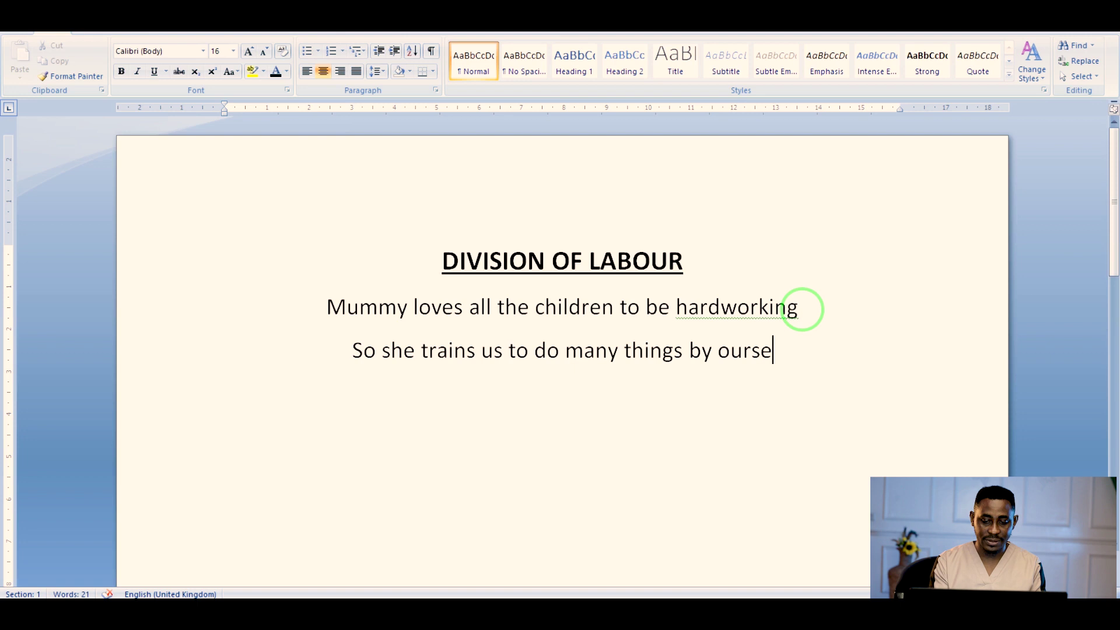
{"action": "type", "text": "ves"}
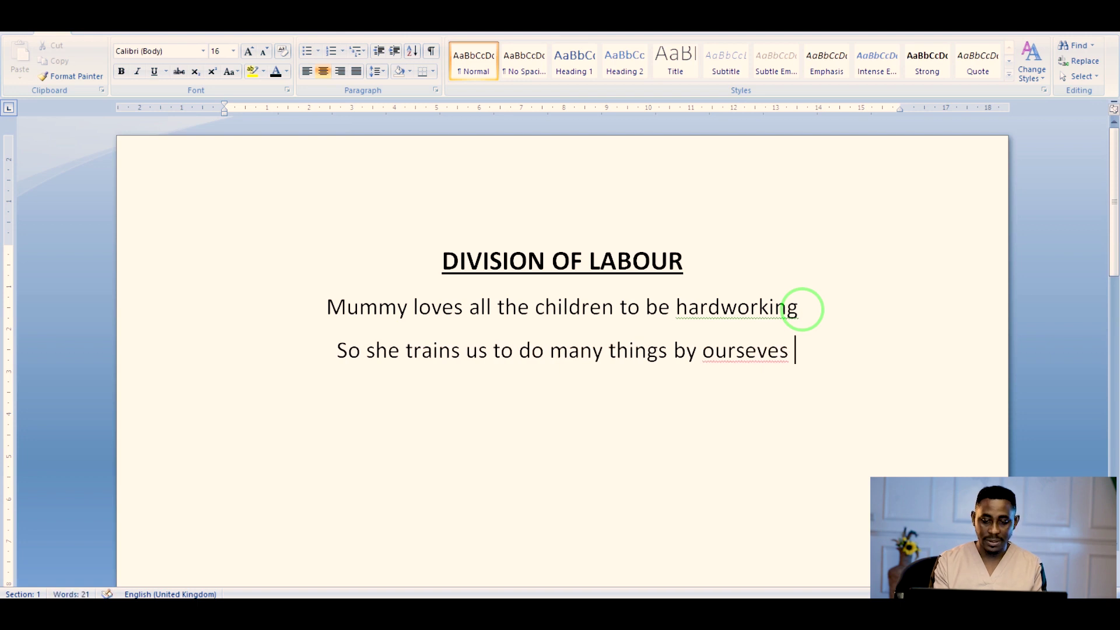
{"action": "left_click", "coordinate": [758, 351]}
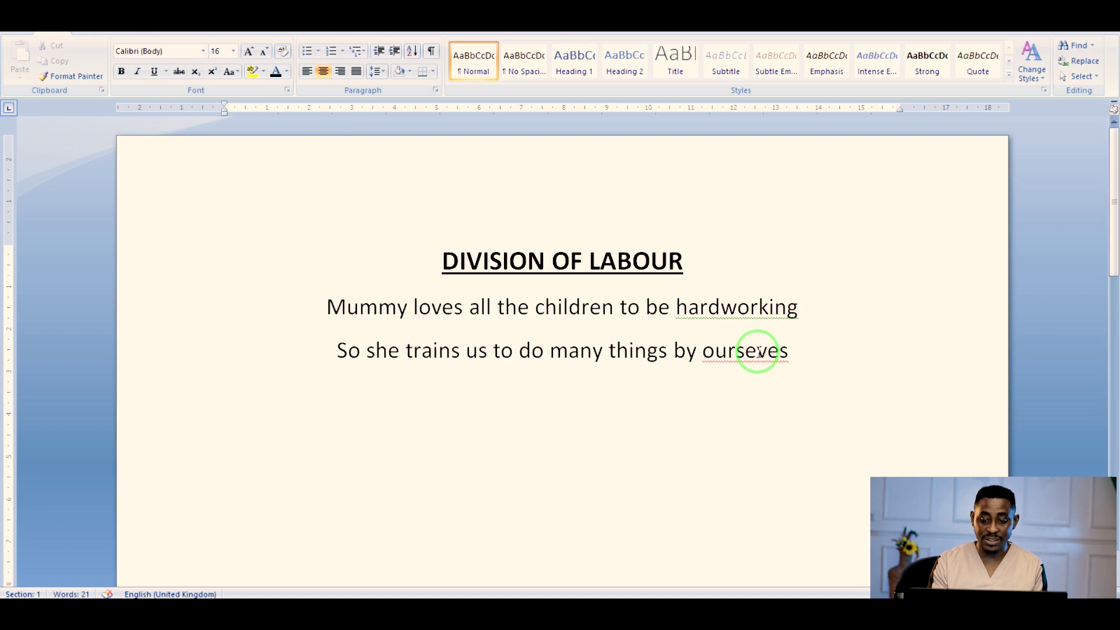
{"action": "type", "text": "l"}
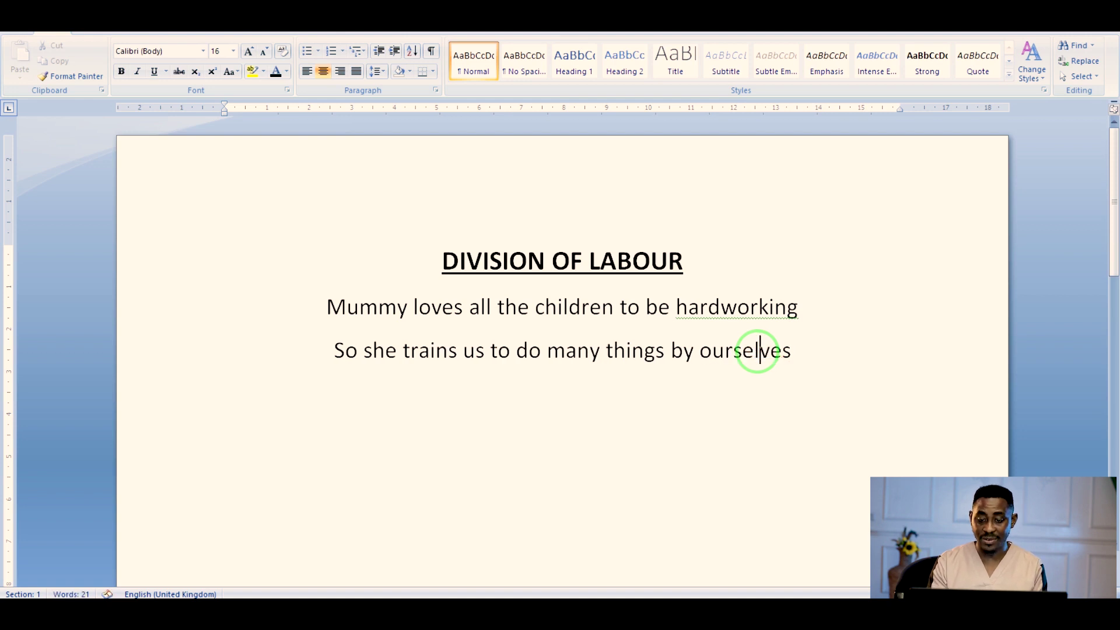
{"action": "left_click", "coordinate": [797, 351]}
{"action": "key", "text": "Return"}
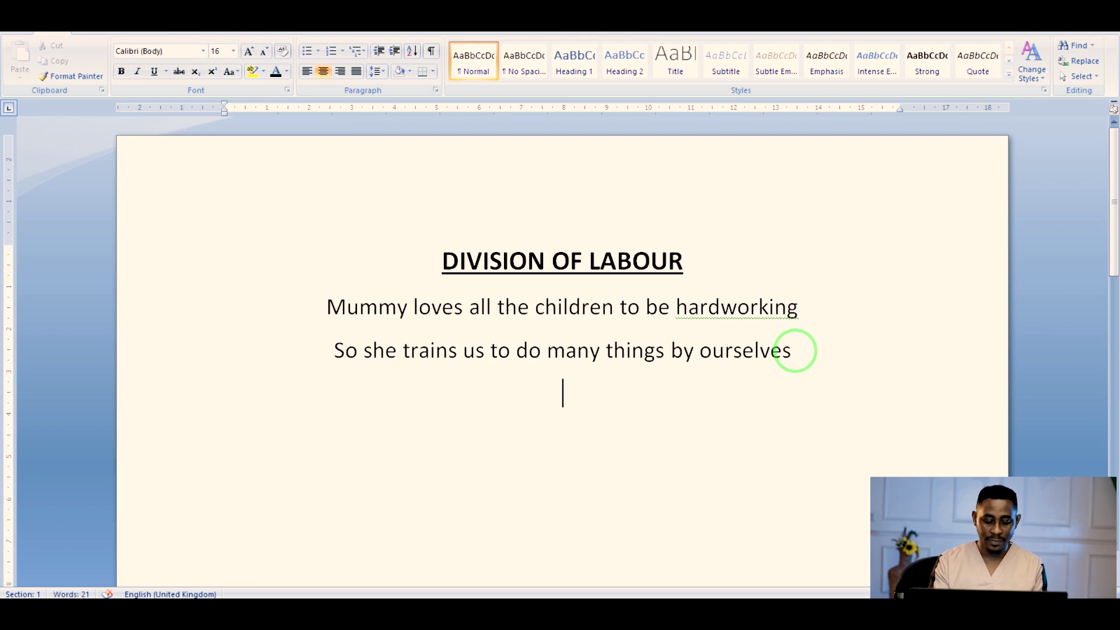
Add lines 'John is my younger brother', 'Shade is my elder sister' and 'Nnamdi is my uncle's child staying with us'
{"action": "type", "text": "John"}
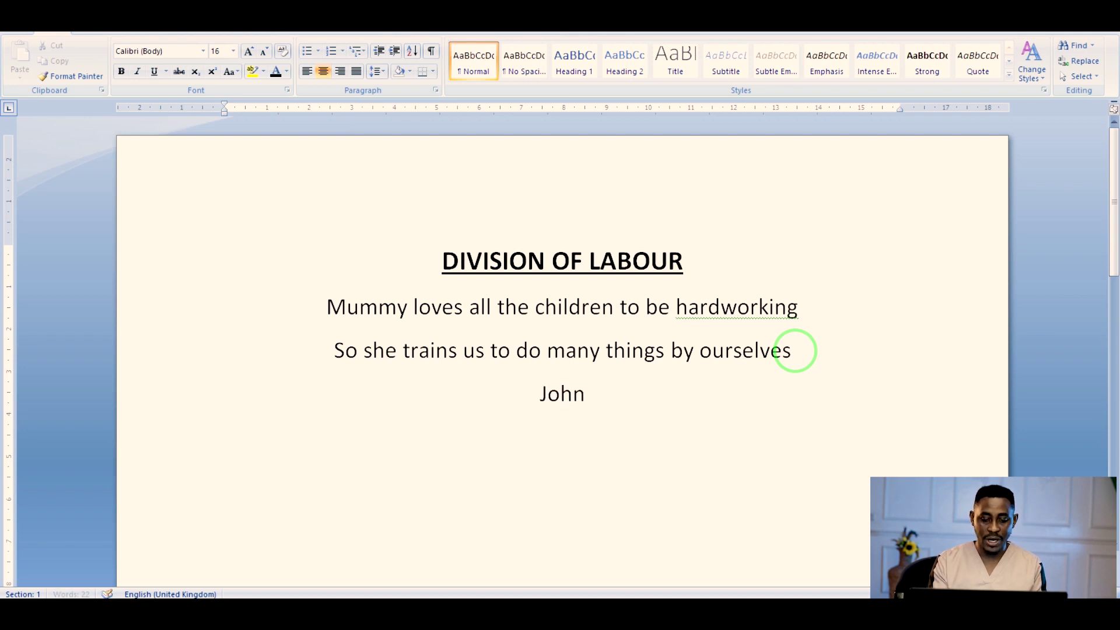
{"action": "type", "text": " is my"}
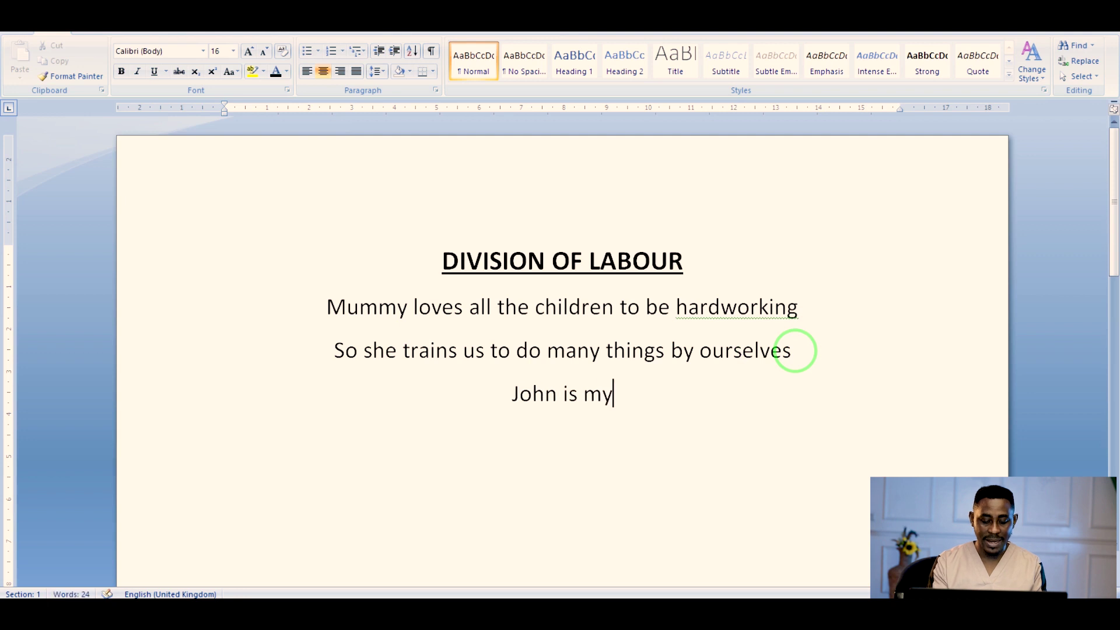
{"action": "type", "text": " younger"}
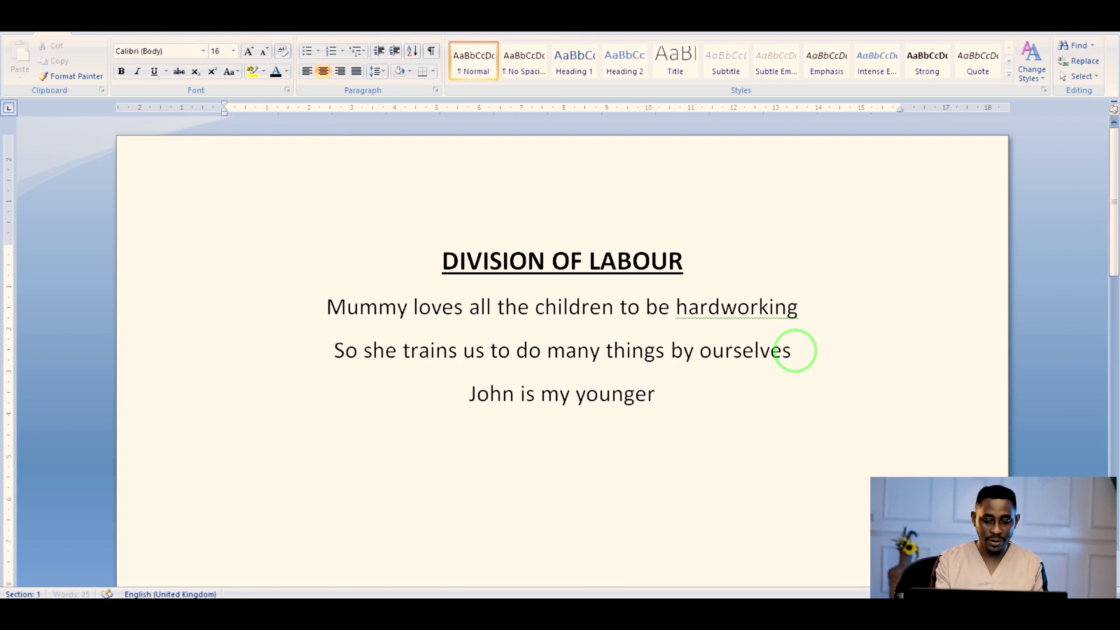
{"action": "type", "text": " brother"}
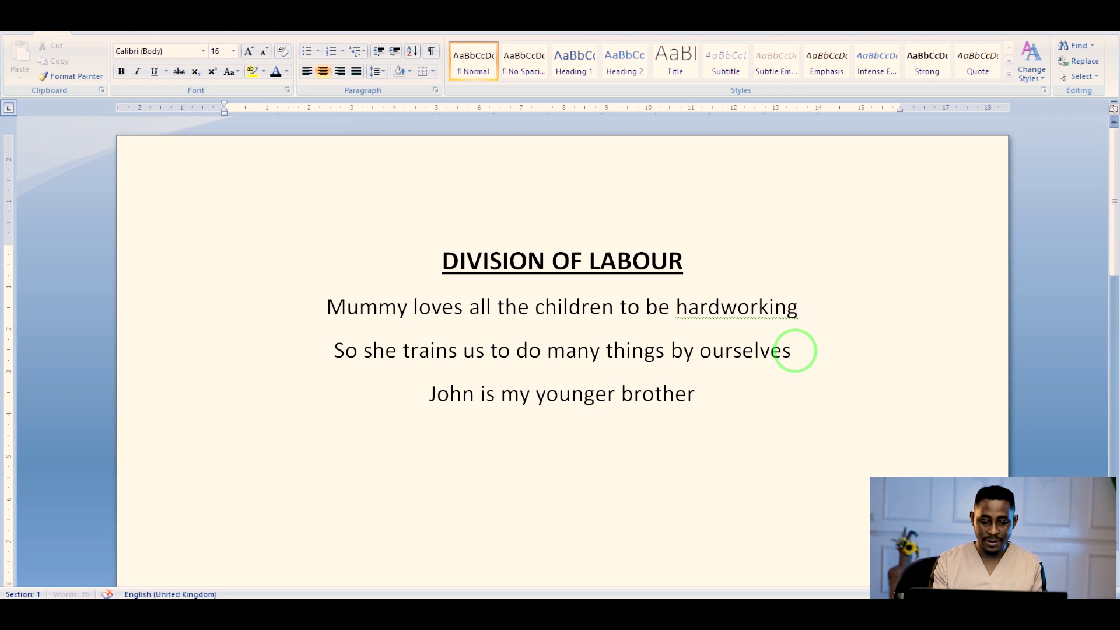
{"action": "key", "text": "Return"}
{"action": "type", "text": "Shad"}
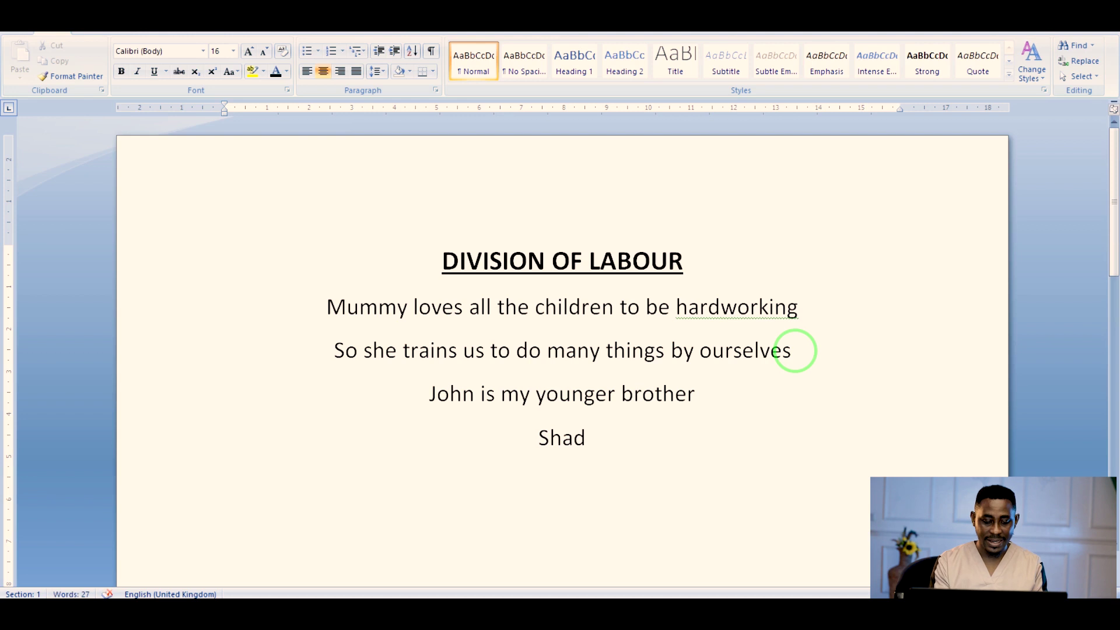
{"action": "type", "text": "e is my elder sister"}
{"action": "key", "text": "Return"}
{"action": "type", "text": "Nnamdi "}
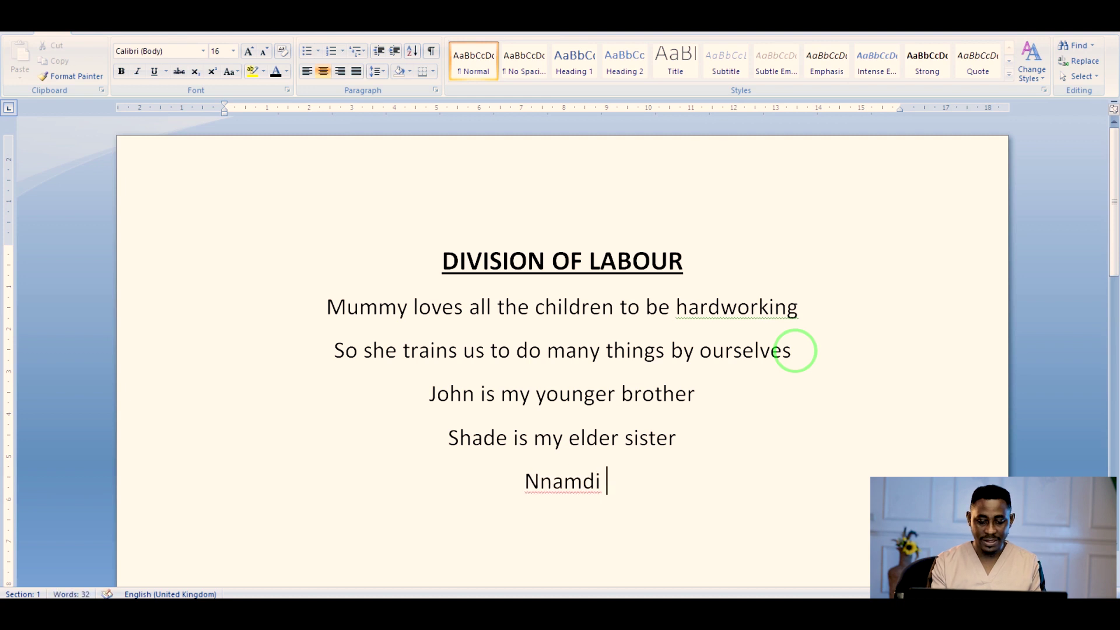
{"action": "type", "text": "is m"}
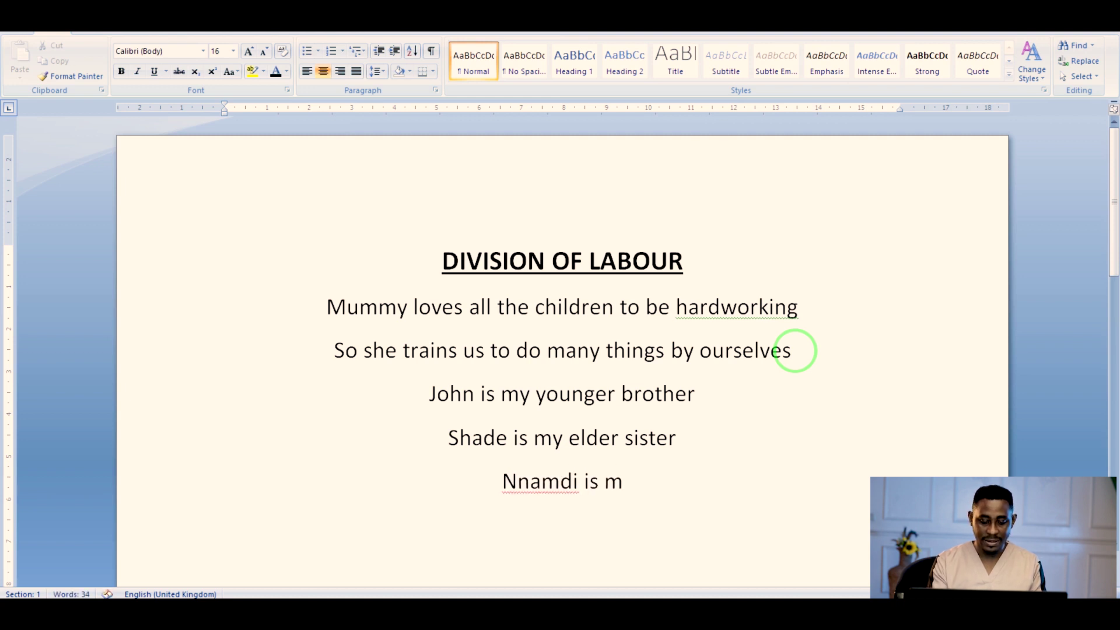
{"action": "type", "text": "y uncle"}
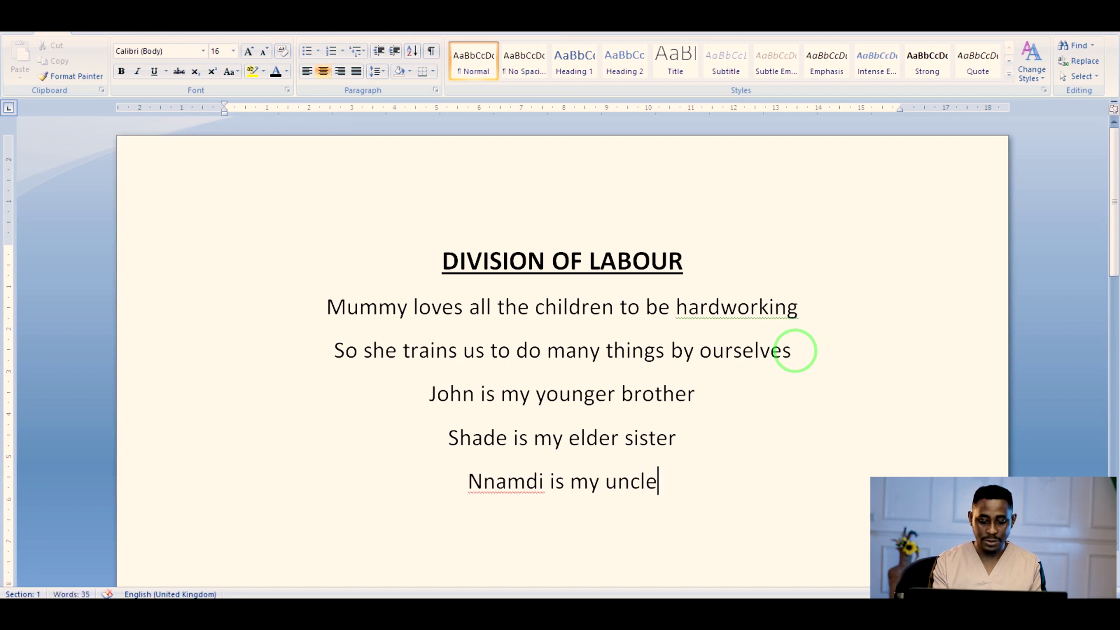
{"action": "type", "text": "'s"}
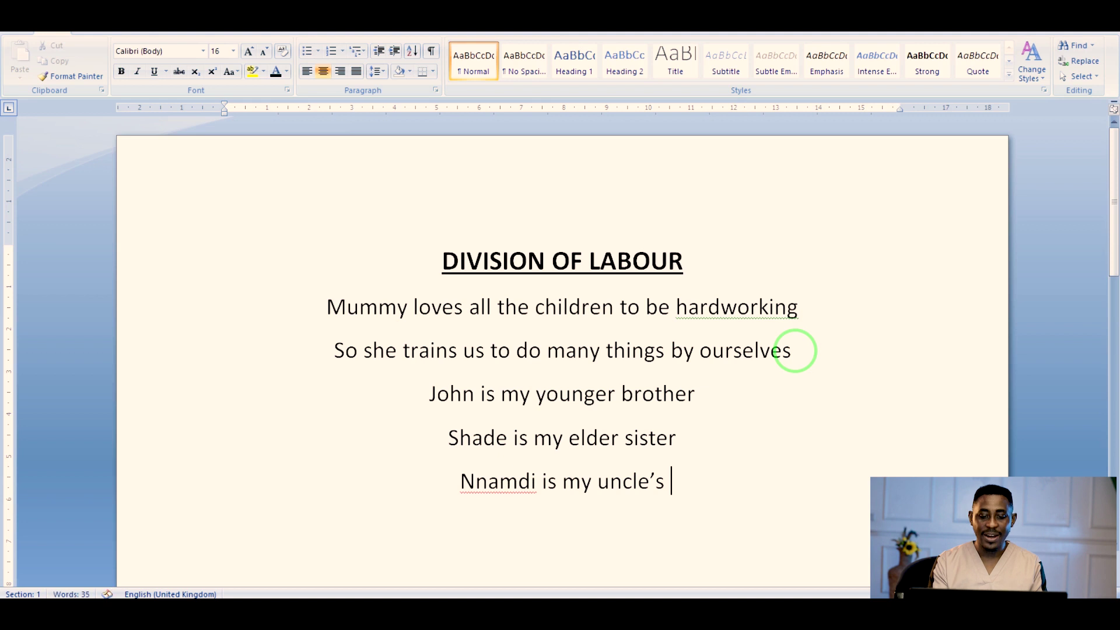
{"action": "type", "text": " hild"}
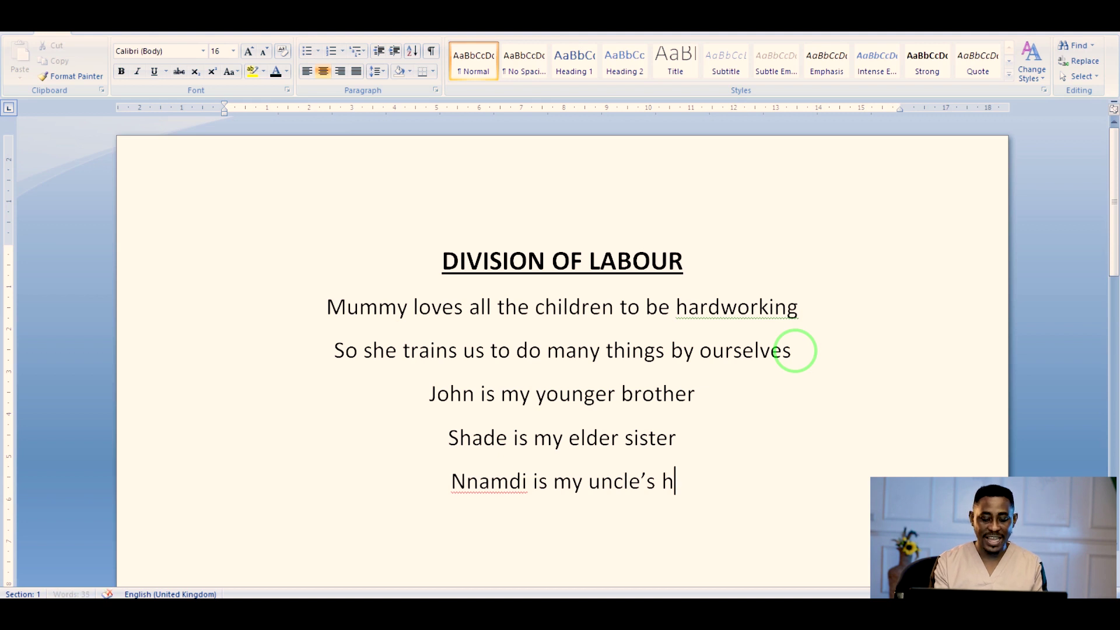
{"action": "key", "text": "Left"}
{"action": "key", "text": "Left"}
{"action": "key", "text": "Left"}
{"action": "key", "text": "Left"}
{"action": "key", "text": "Left"}
{"action": "type", "text": "c"}
{"action": "key", "text": "Right"}
{"action": "key", "text": "Right"}
{"action": "key", "text": "Right"}
{"action": "key", "text": "Right"}
{"action": "type", "text": "stayin"}
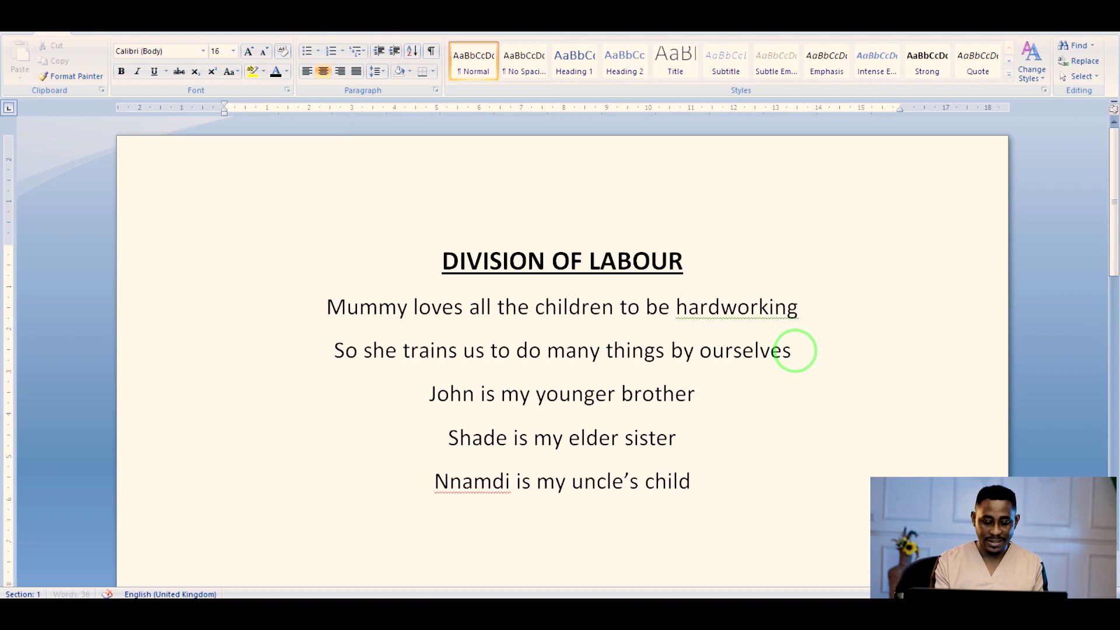
{"action": "type", "text": "g"}
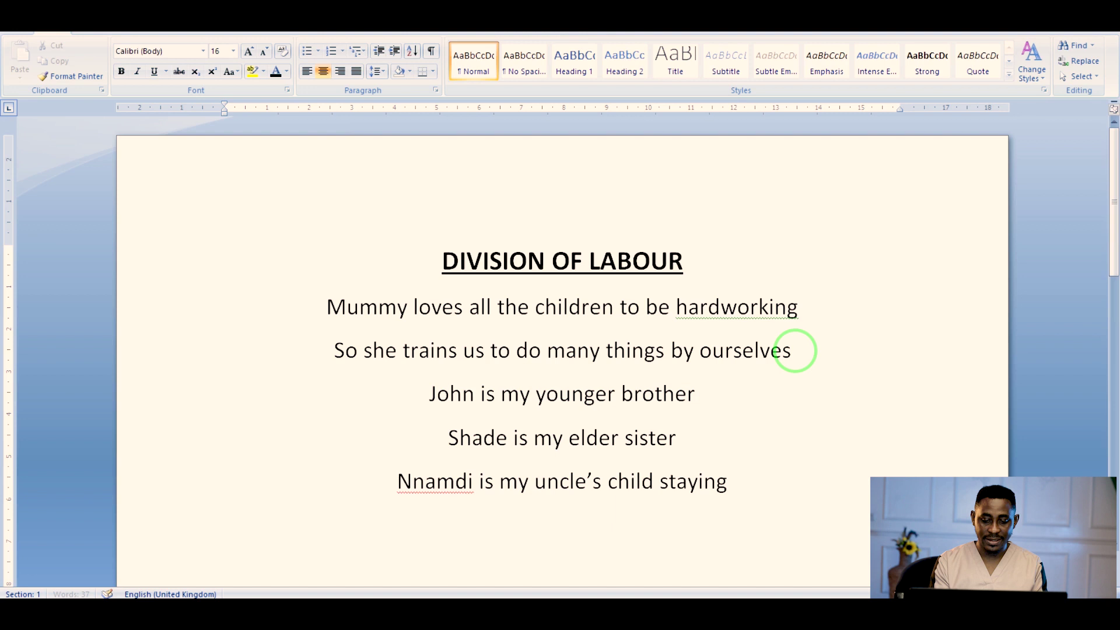
{"action": "type", "text": " wih"}
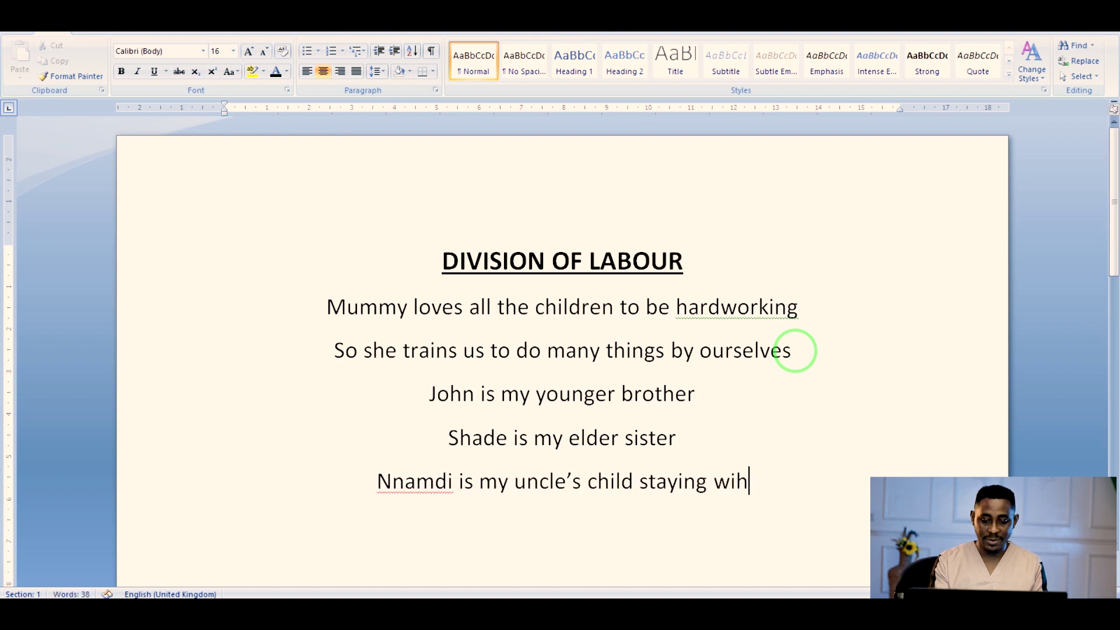
{"action": "key", "text": "BackSpace"}
{"action": "type", "text": "th us"}
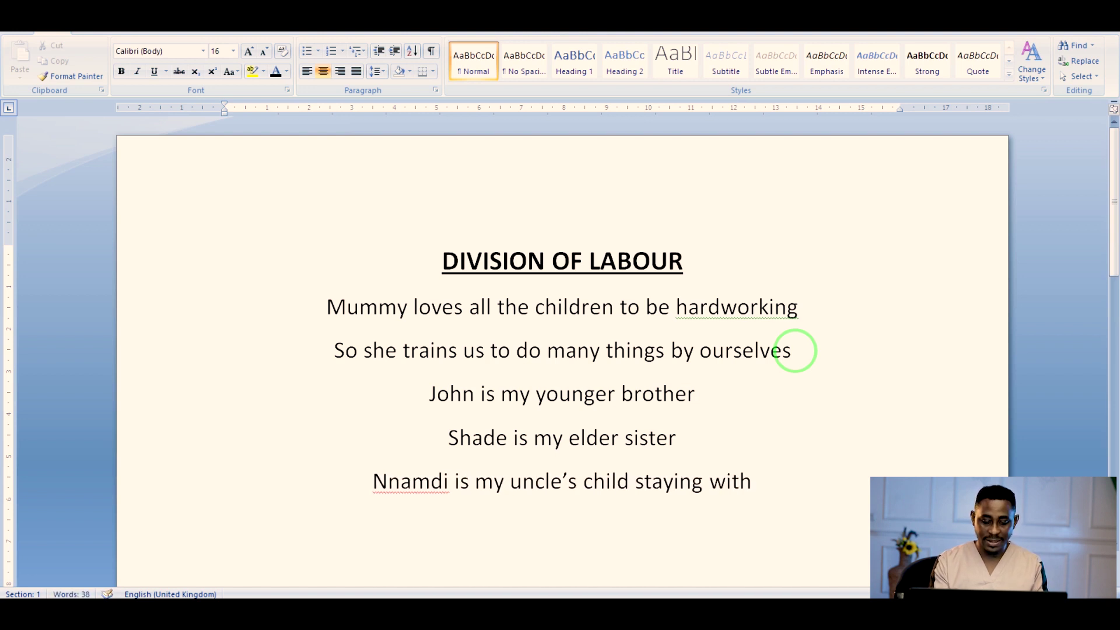
{"action": "key", "text": "Return"}
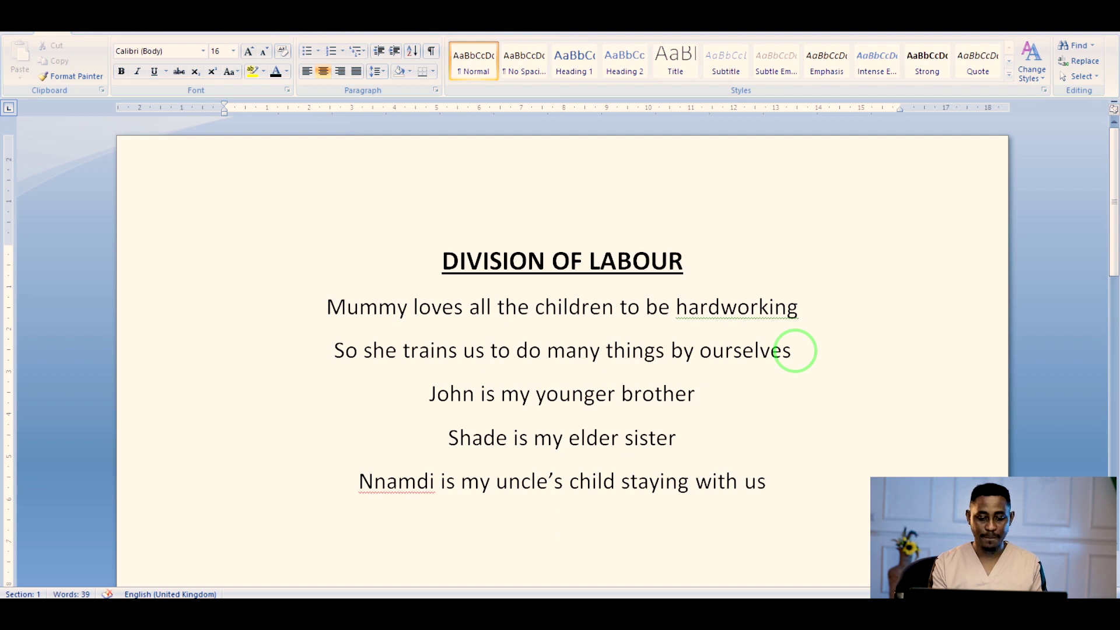
Add 'We all make a good team because We share the home chores.' followed by a blank line
{"action": "type", "text": "We ar"}
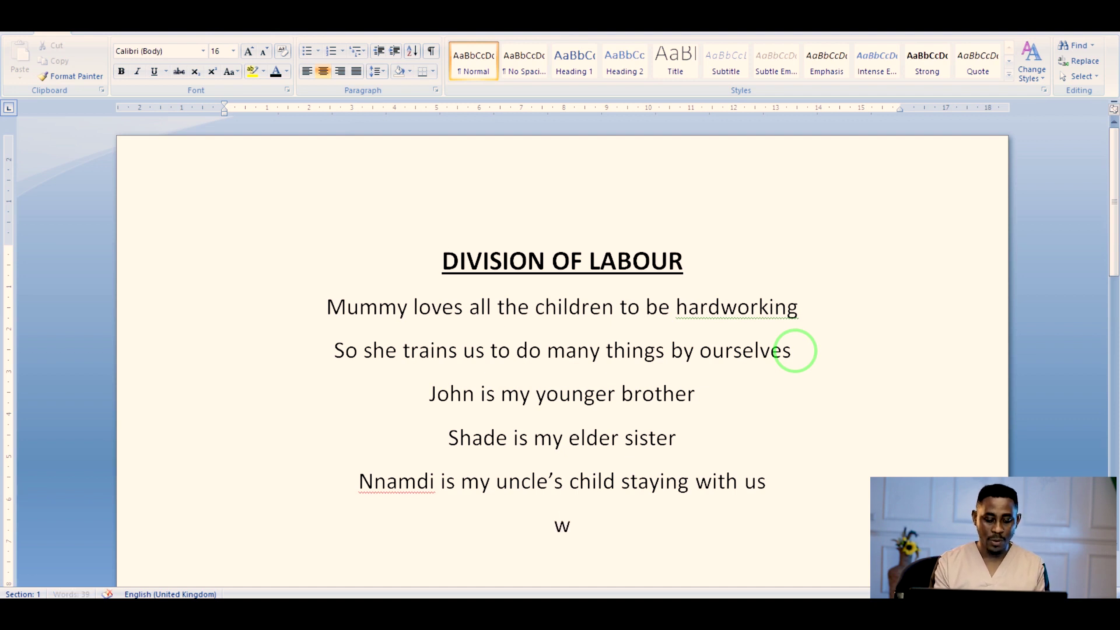
{"action": "type", "text": "e"}
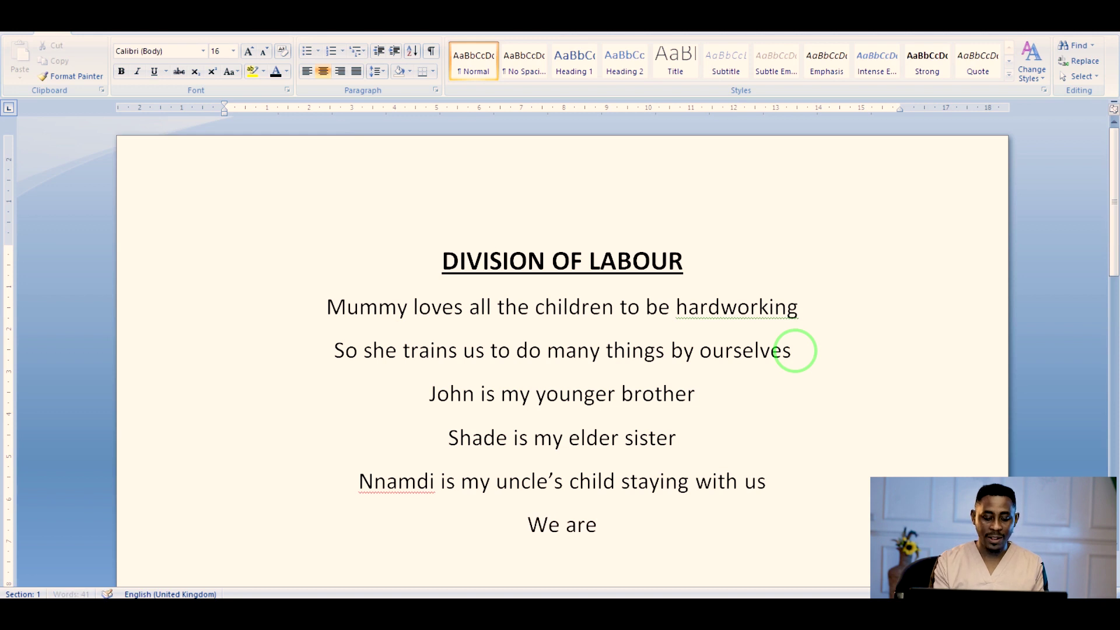
{"action": "key", "text": "BackSpace"}
{"action": "key", "text": "BackSpace"}
{"action": "key", "text": "BackSpace"}
{"action": "type", "text": "ll make"}
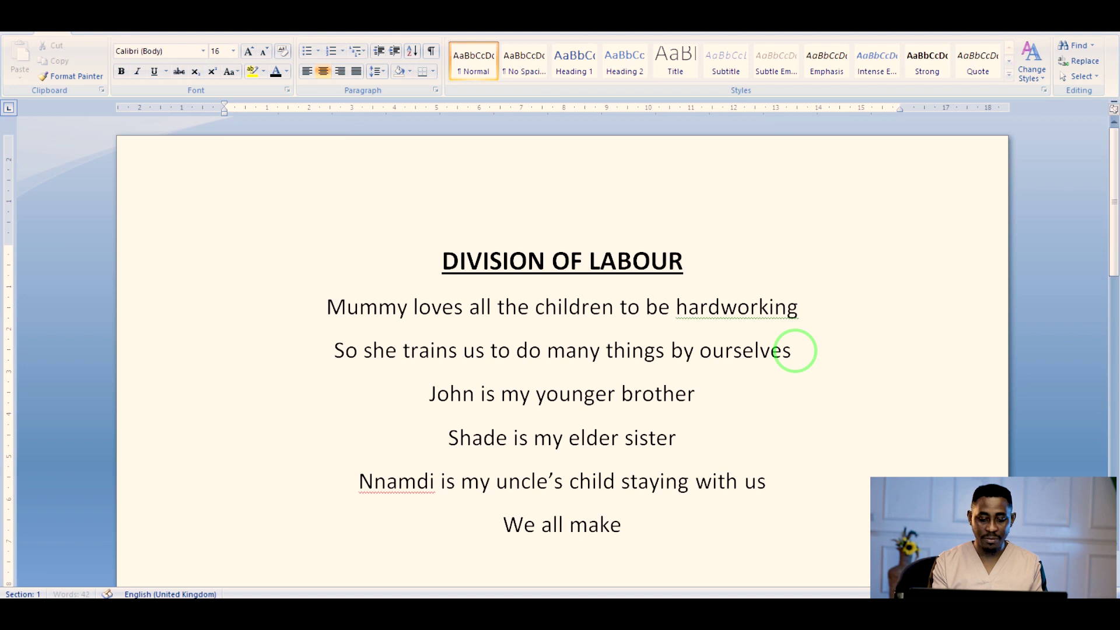
{"action": "type", "text": " a"}
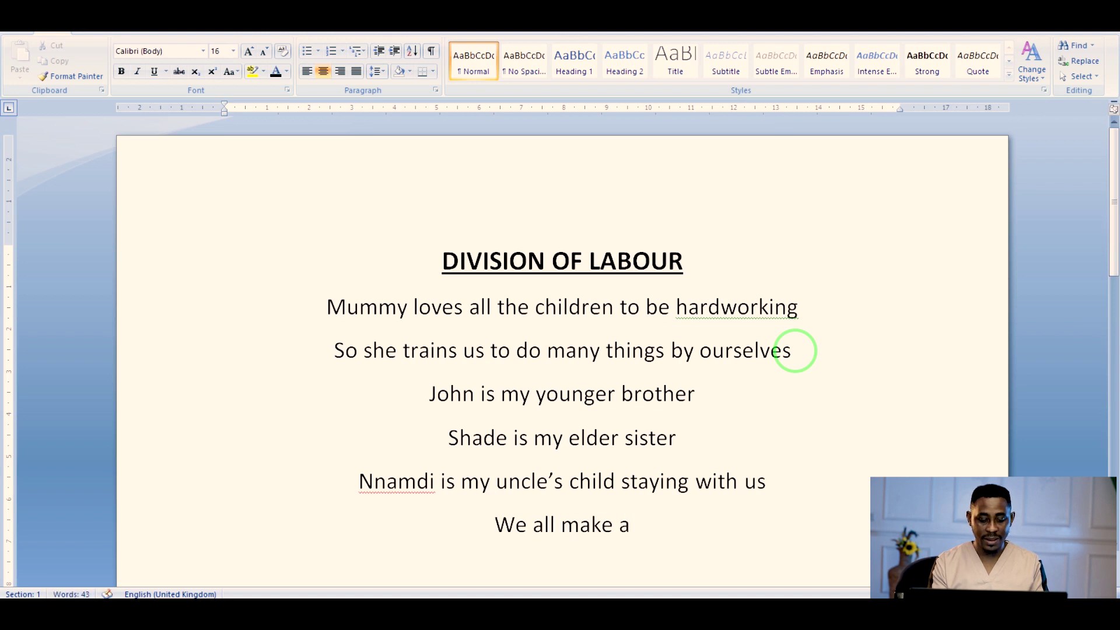
{"action": "type", "text": " good team"}
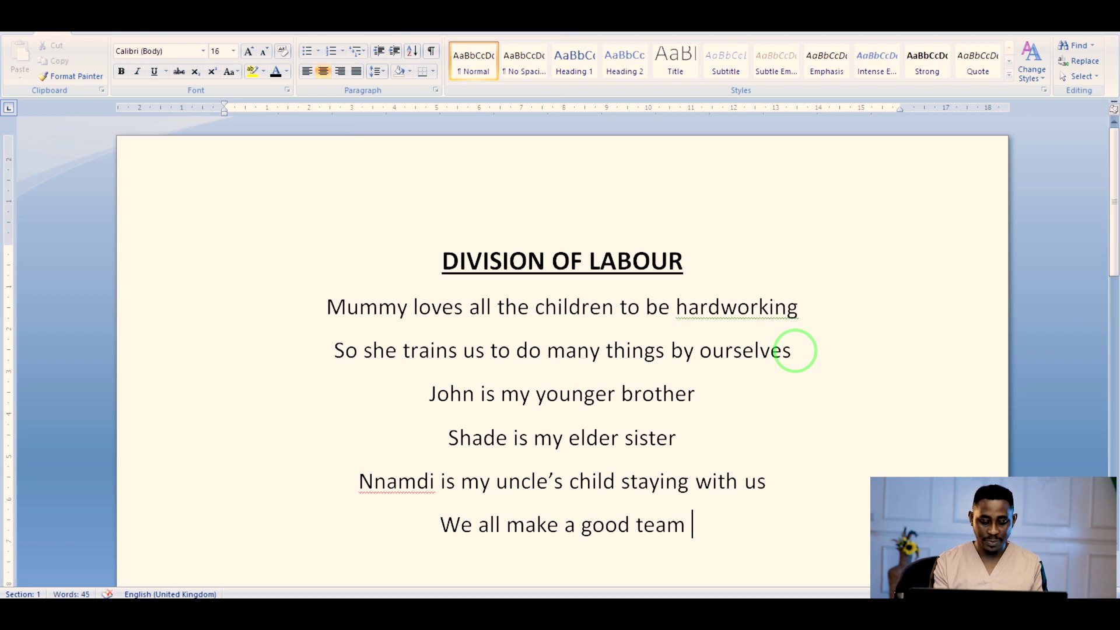
{"action": "type", "text": " because "}
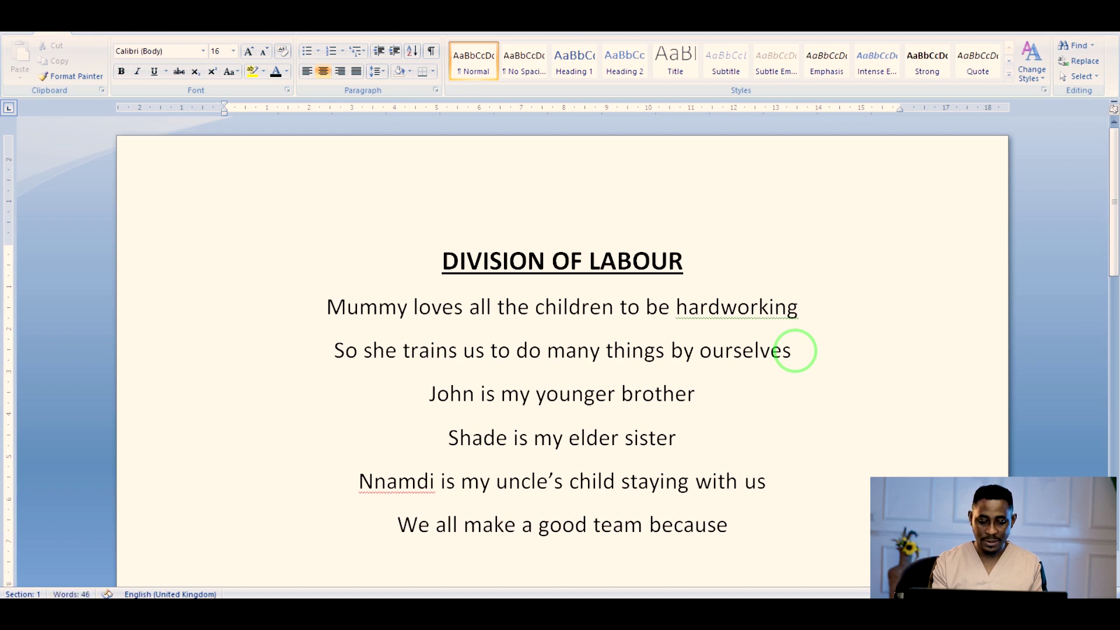
{"action": "type", "text": "We share the home chores"}
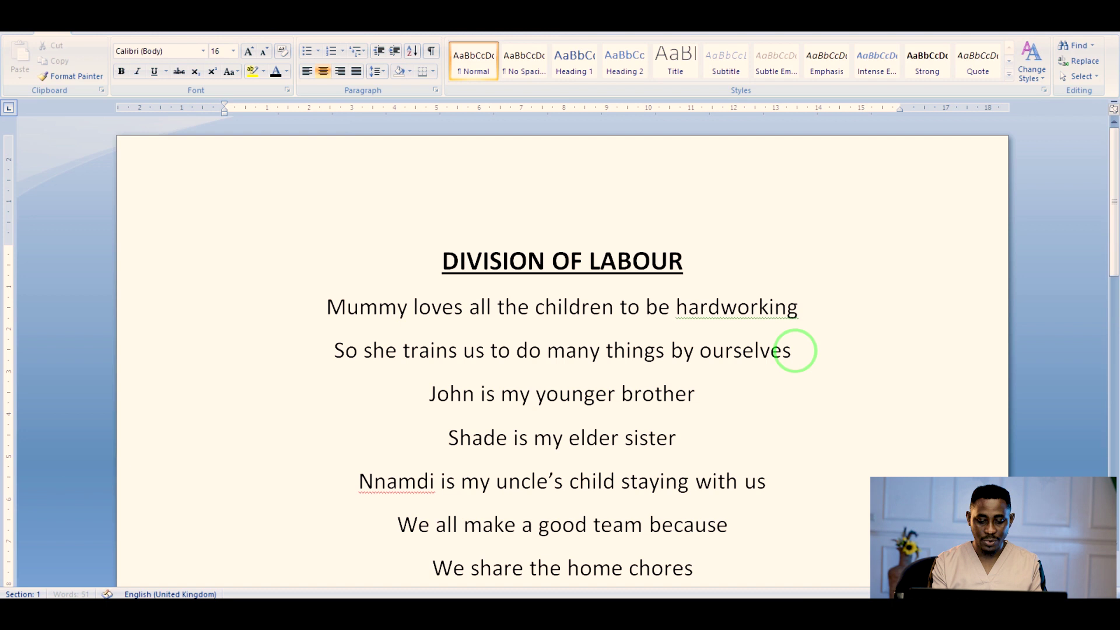
{"action": "type", "text": "."}
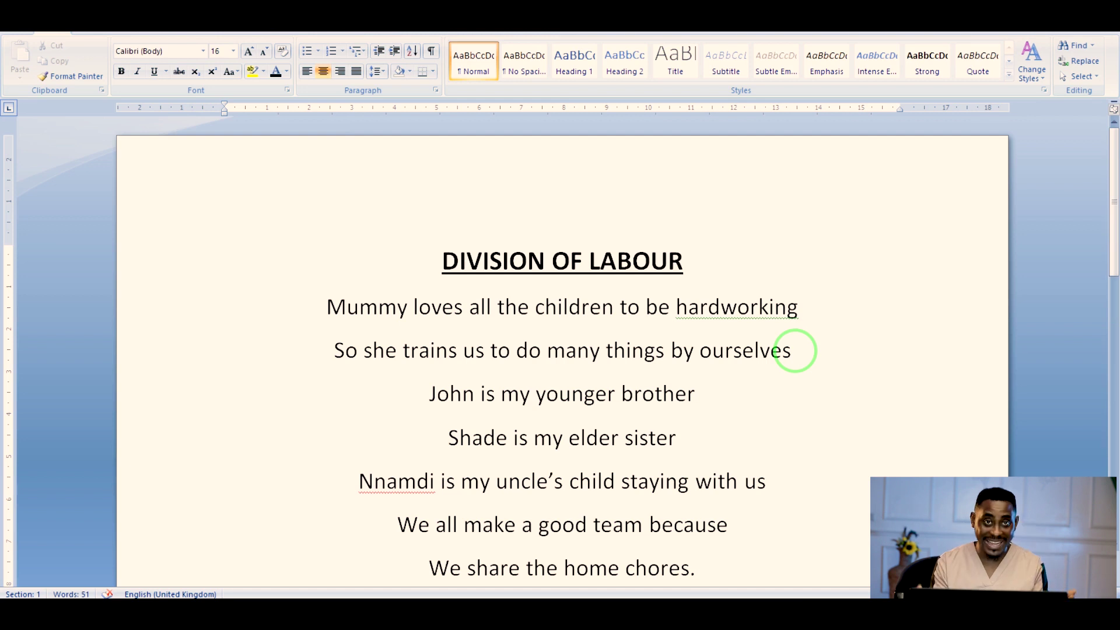
{"action": "key", "text": "Return"}
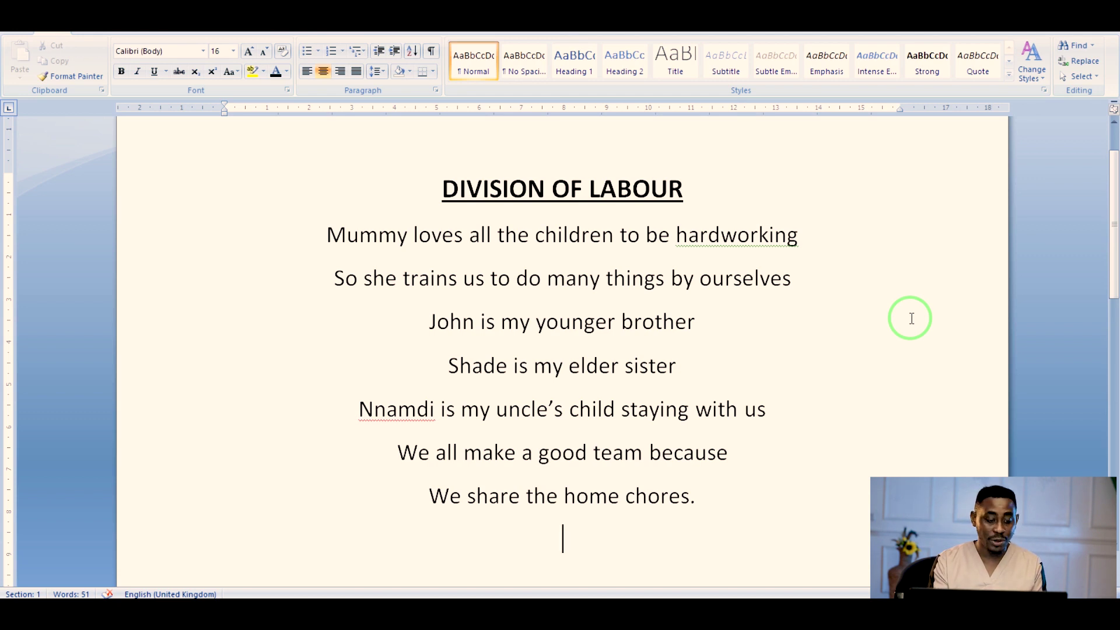
{"action": "key", "text": "super"}
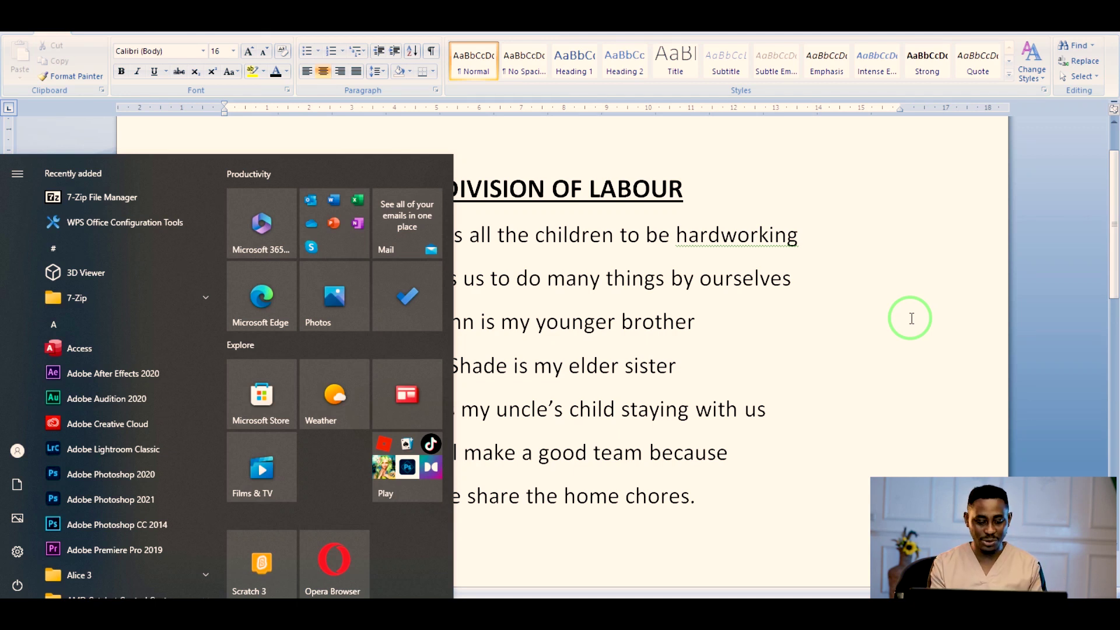
Launch Google Chrome from the Start menu search and choose a profile
{"action": "type", "text": "chrom"}
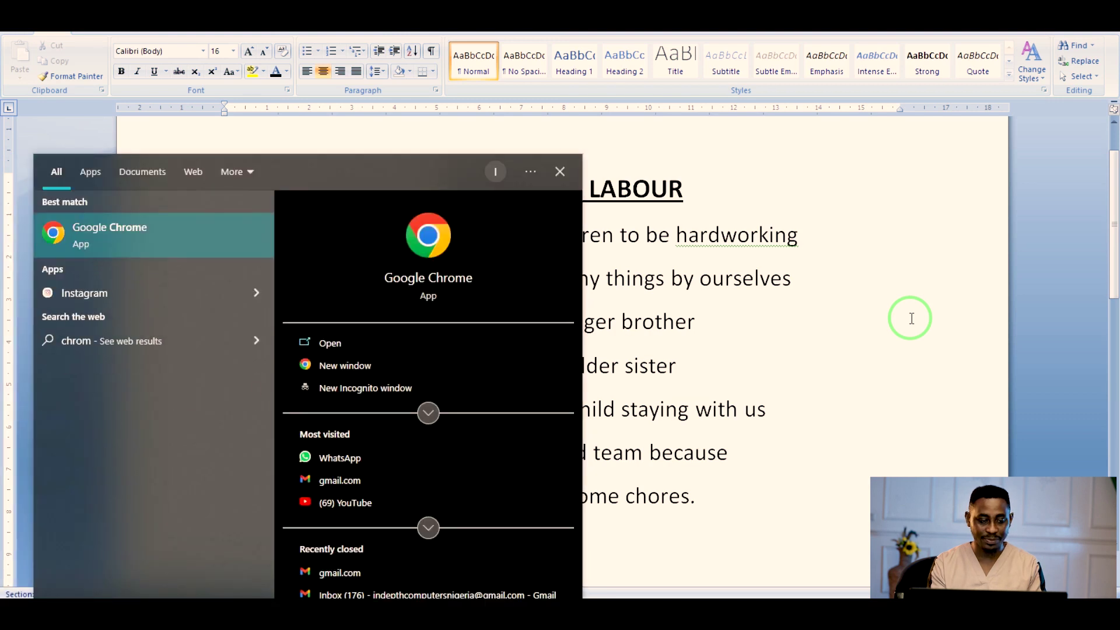
{"action": "type", "text": "e"}
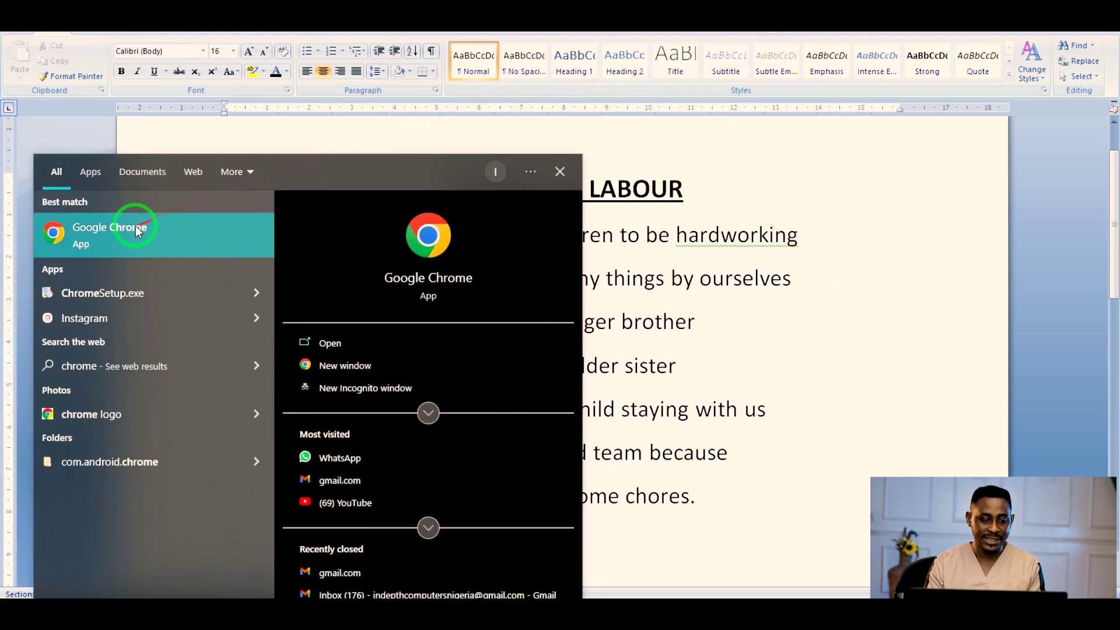
{"action": "left_click", "coordinate": [432, 251]}
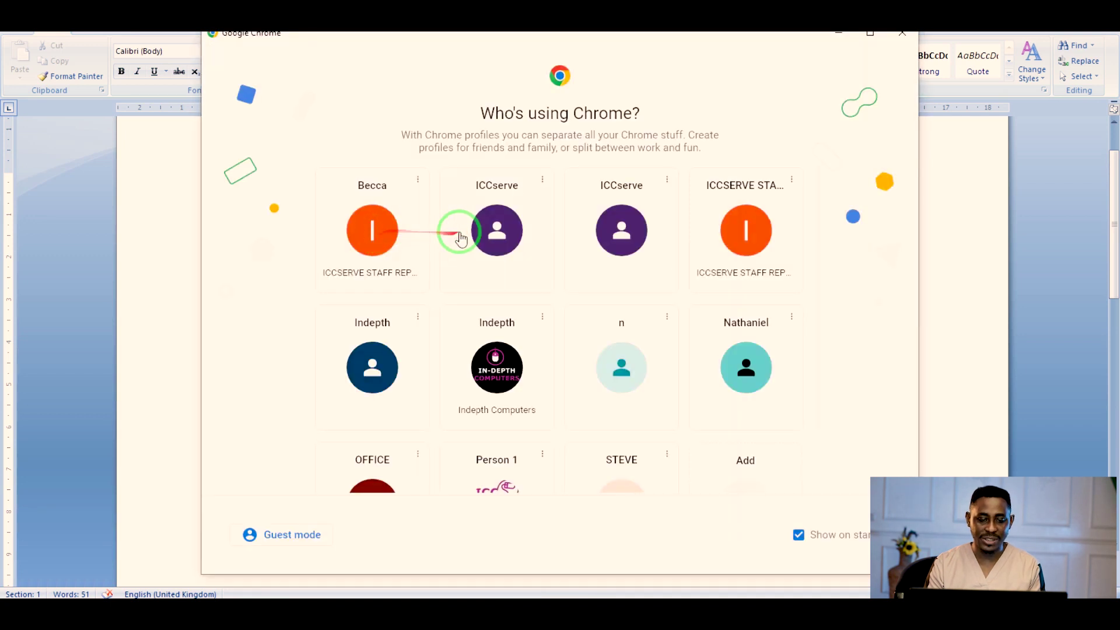
{"action": "left_click", "coordinate": [461, 238]}
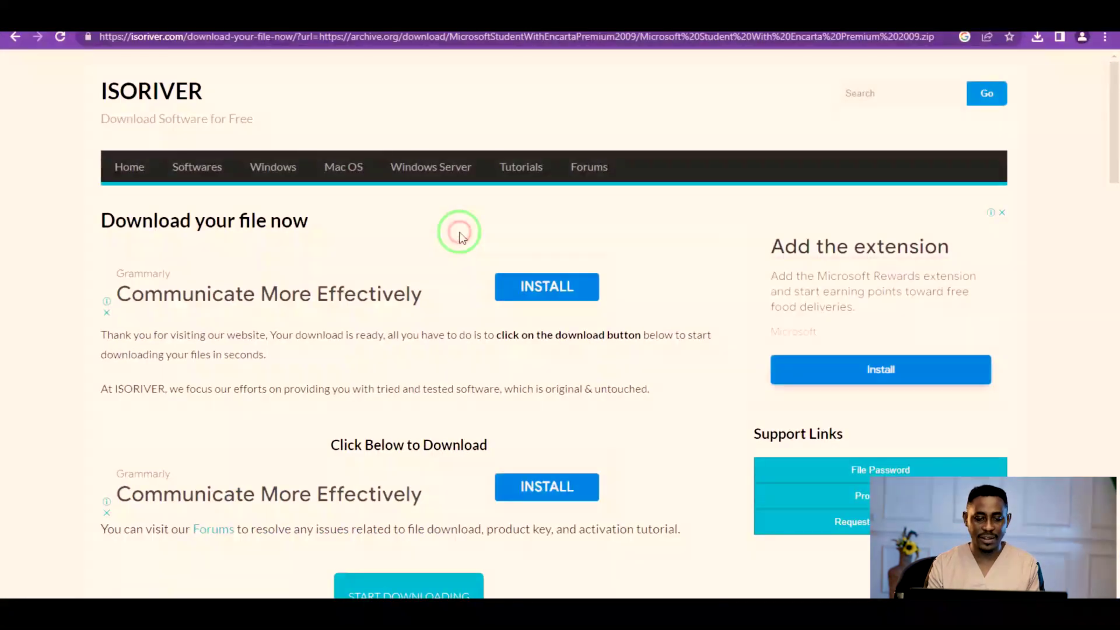
Paste the Microsoft_Encarta download link into the address bar and load the page
{"action": "left_click", "coordinate": [460, 41]}
{"action": "type", "text": "di"}
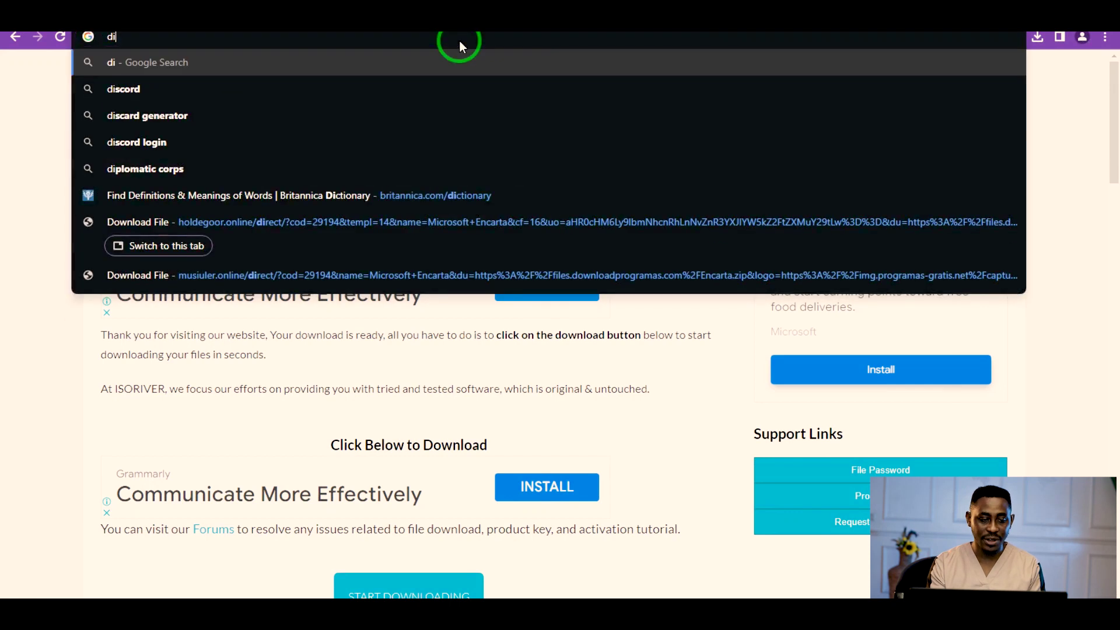
{"action": "key", "text": "BackSpace"}
{"action": "key", "text": "BackSpace"}
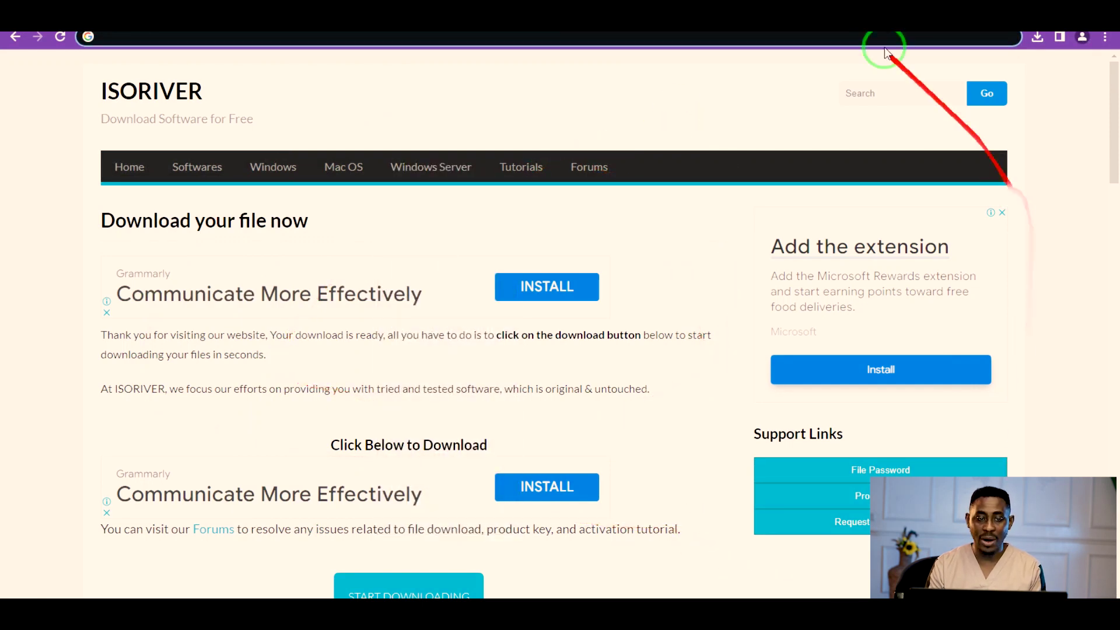
{"action": "left_click", "coordinate": [391, 35]}
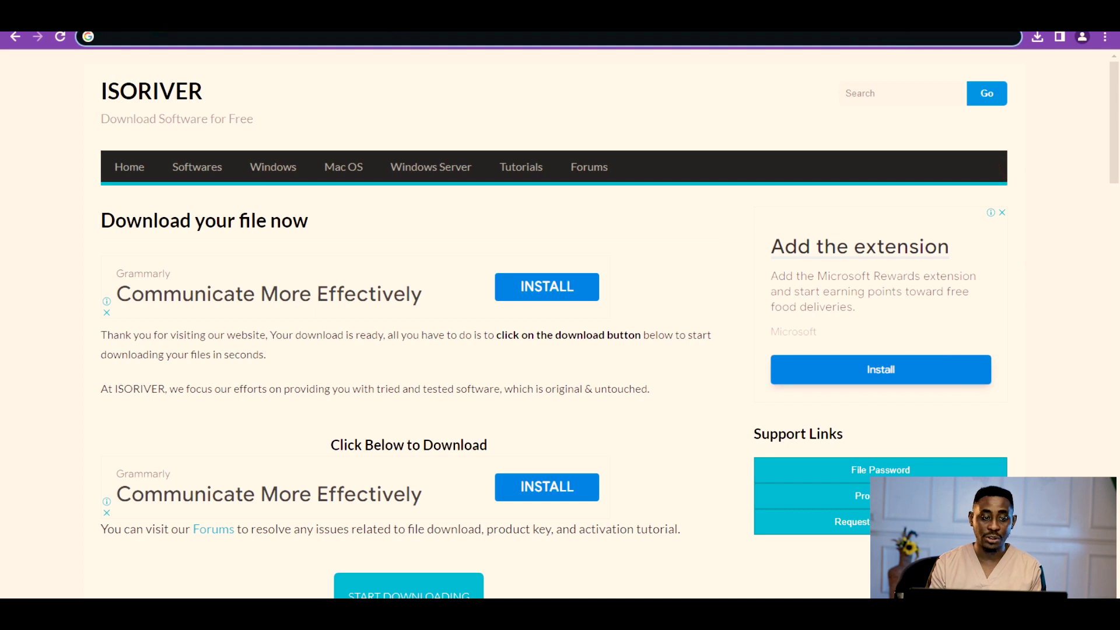
{"action": "key", "text": "ctrl+v"}
{"action": "key", "text": "Return"}
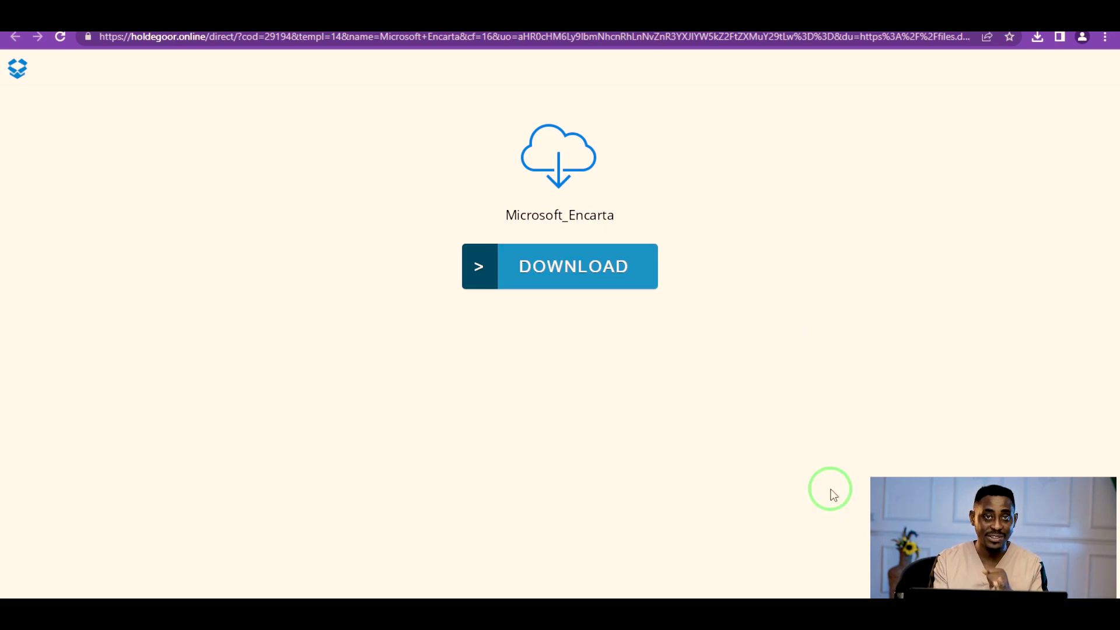
{"action": "key", "text": "super"}
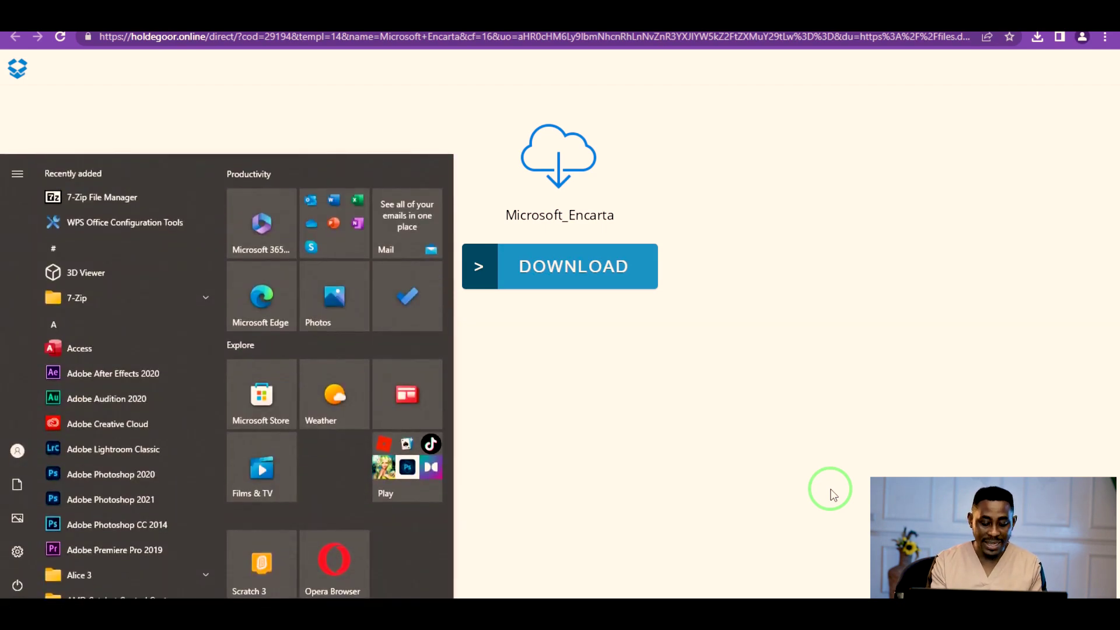
Launch Mozilla Firefox from a Start search for 'mozi' and decline making it the default browser
{"action": "type", "text": "mozi"}
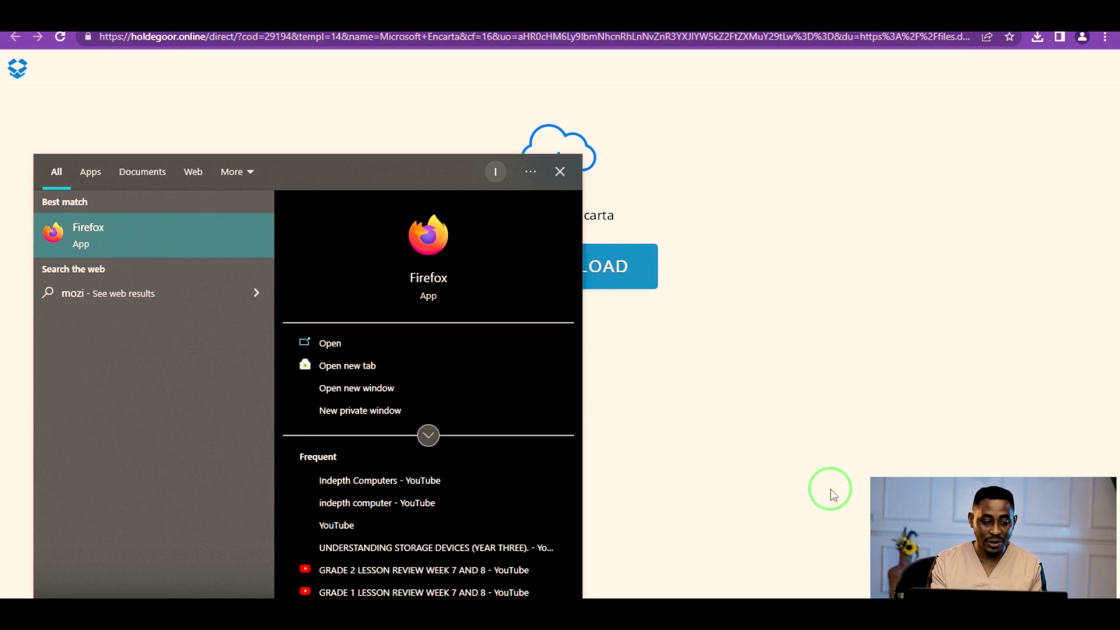
{"action": "left_click", "coordinate": [429, 236]}
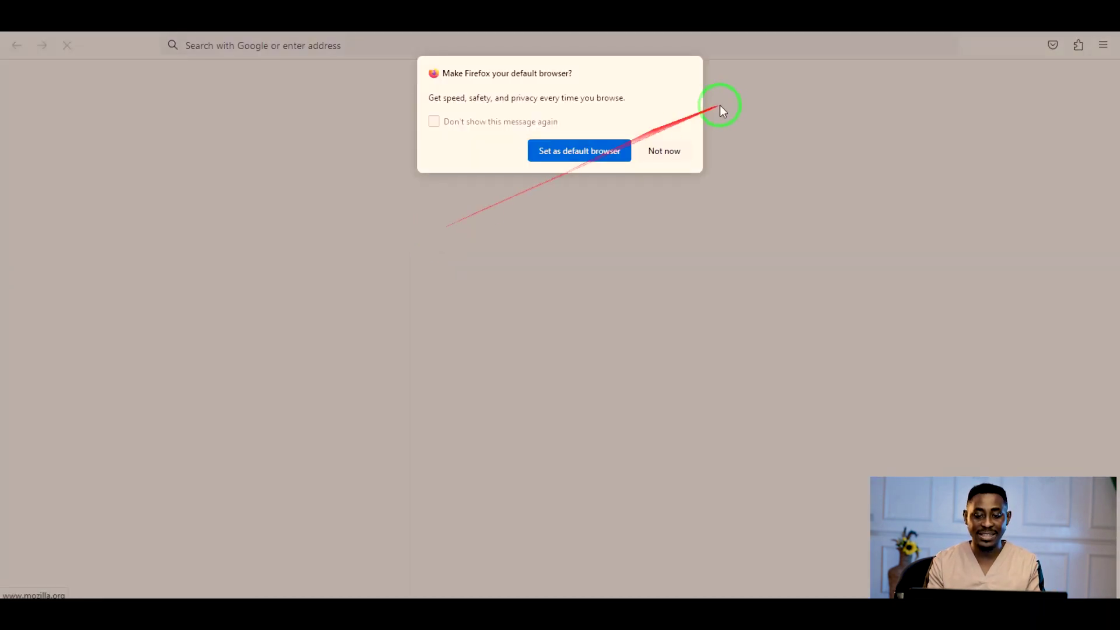
{"action": "left_click", "coordinate": [665, 153]}
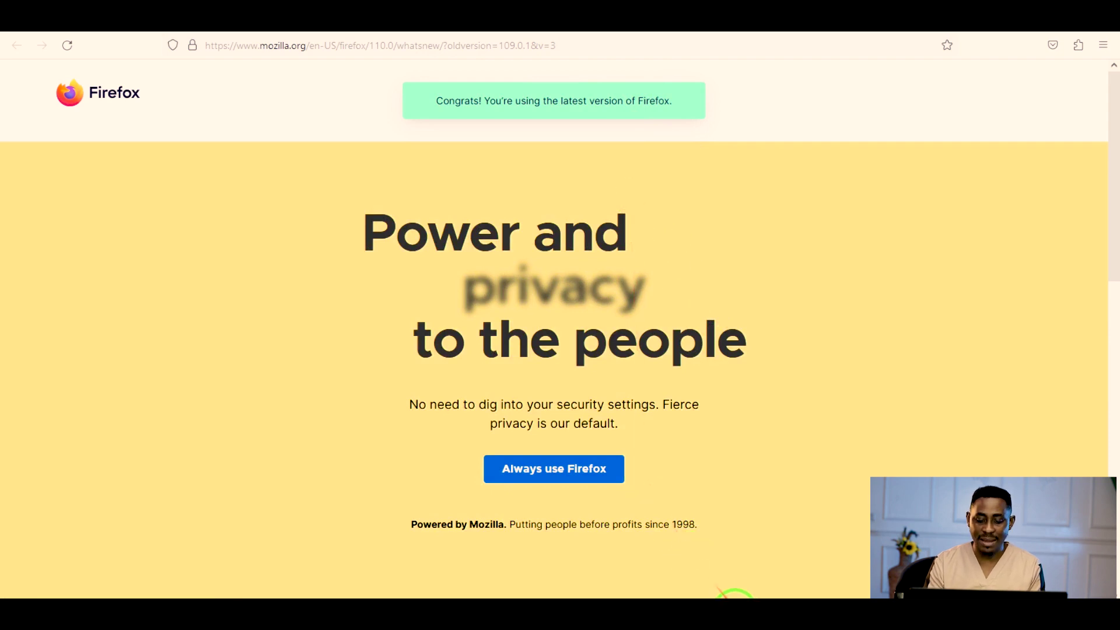
Clear the Chrome and Firefox address bars, then return to the Chrome download page
{"action": "mouse_move", "coordinate": [727, 595]}
{"action": "left_click", "coordinate": [728, 570]}
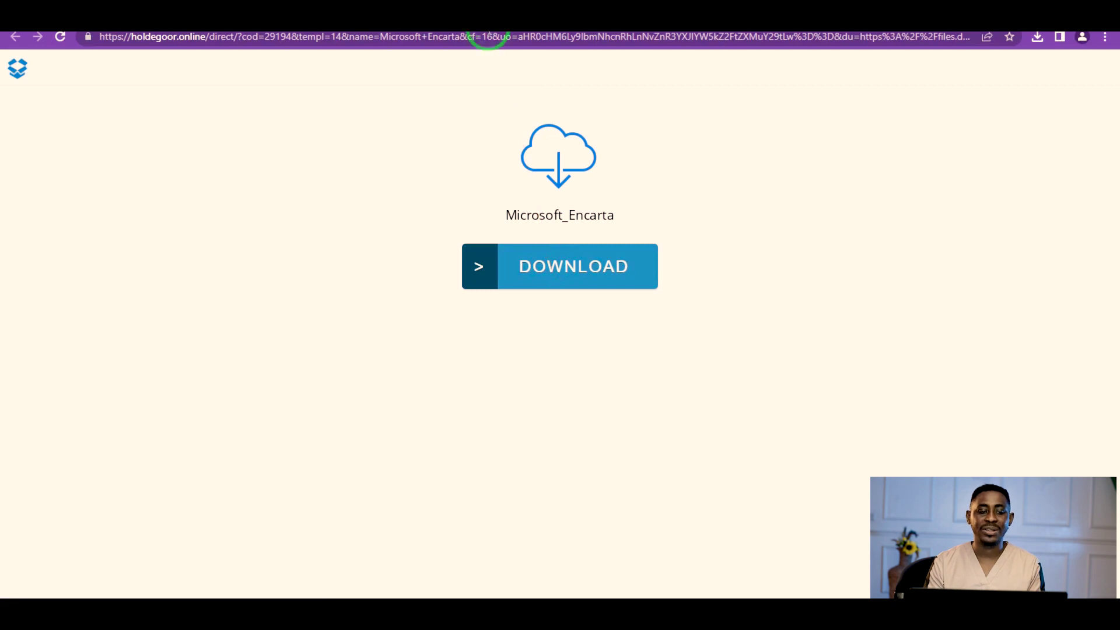
{"action": "left_click", "coordinate": [310, 40]}
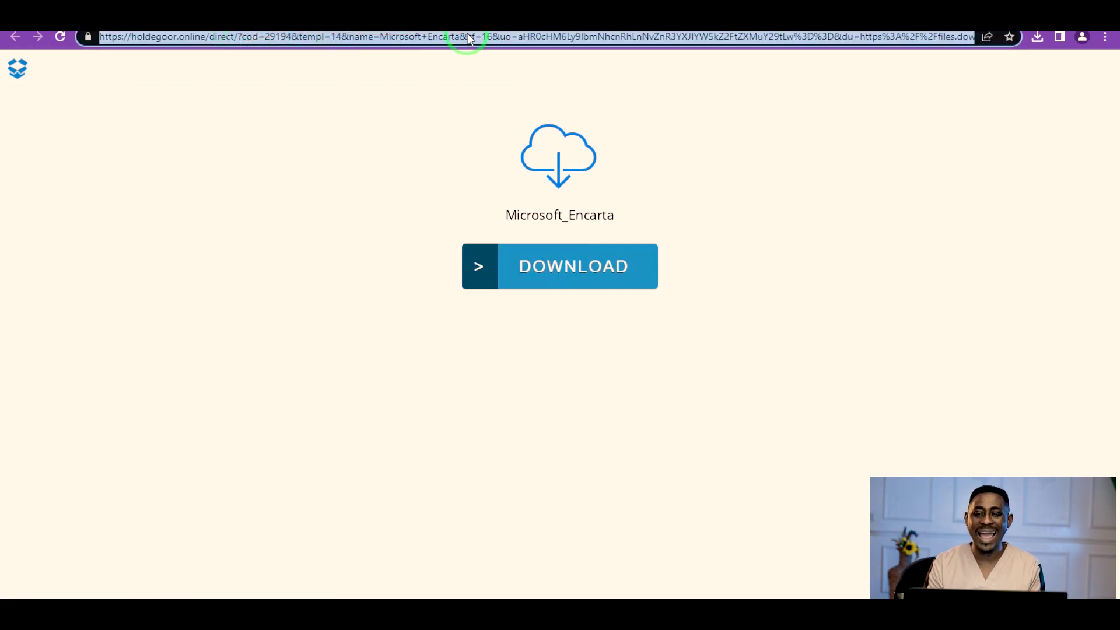
{"action": "key", "text": "BackSpace"}
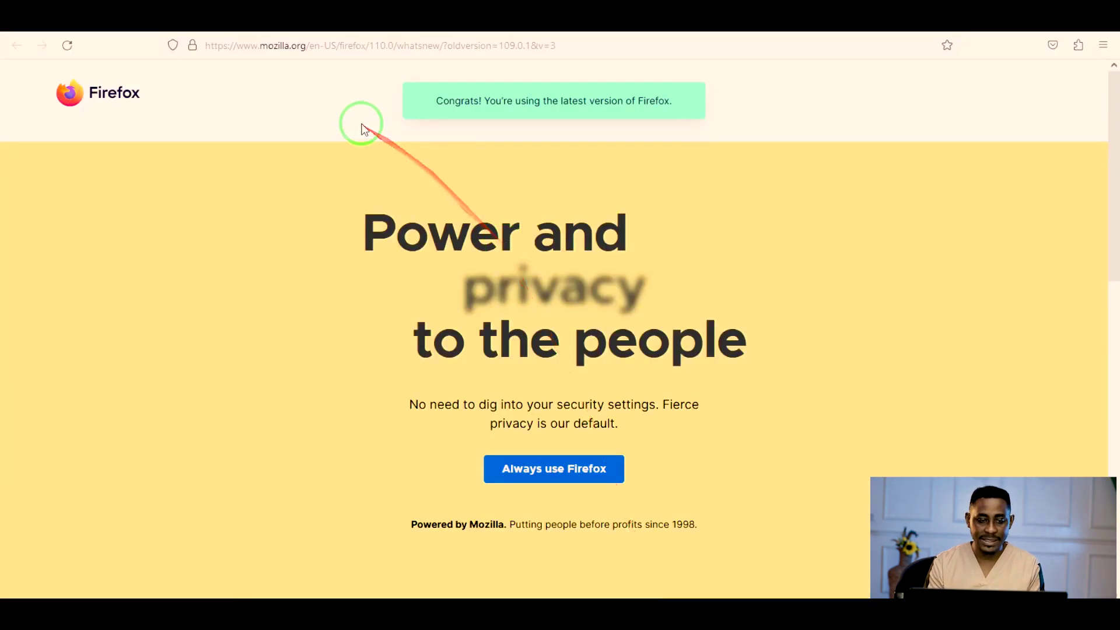
{"action": "left_click", "coordinate": [384, 51]}
{"action": "key", "text": "BackSpace"}
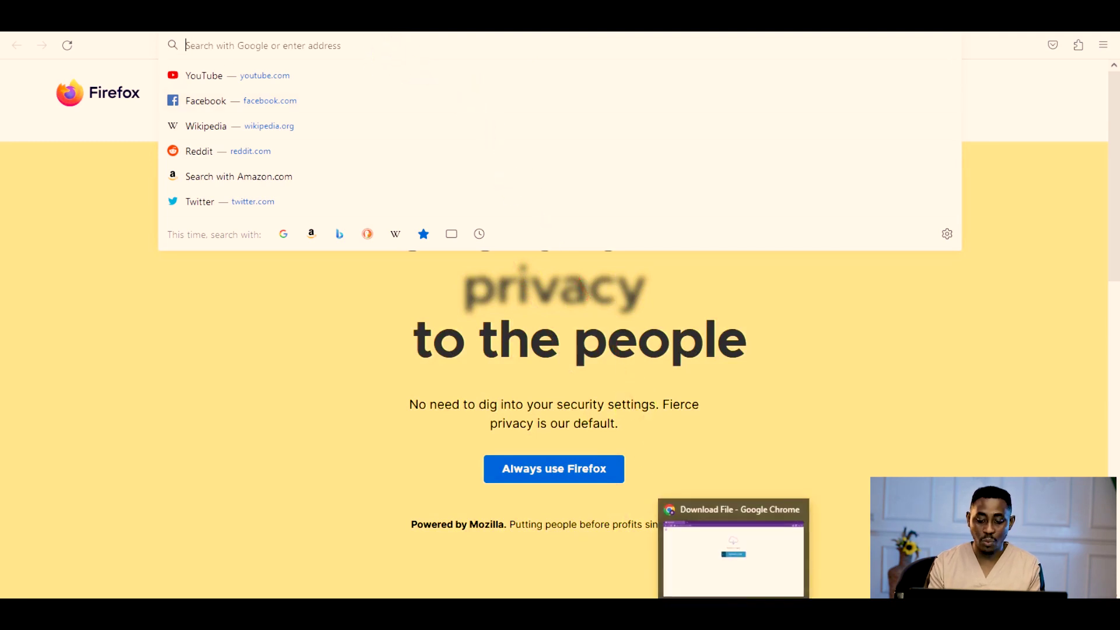
{"action": "left_click", "coordinate": [734, 613]}
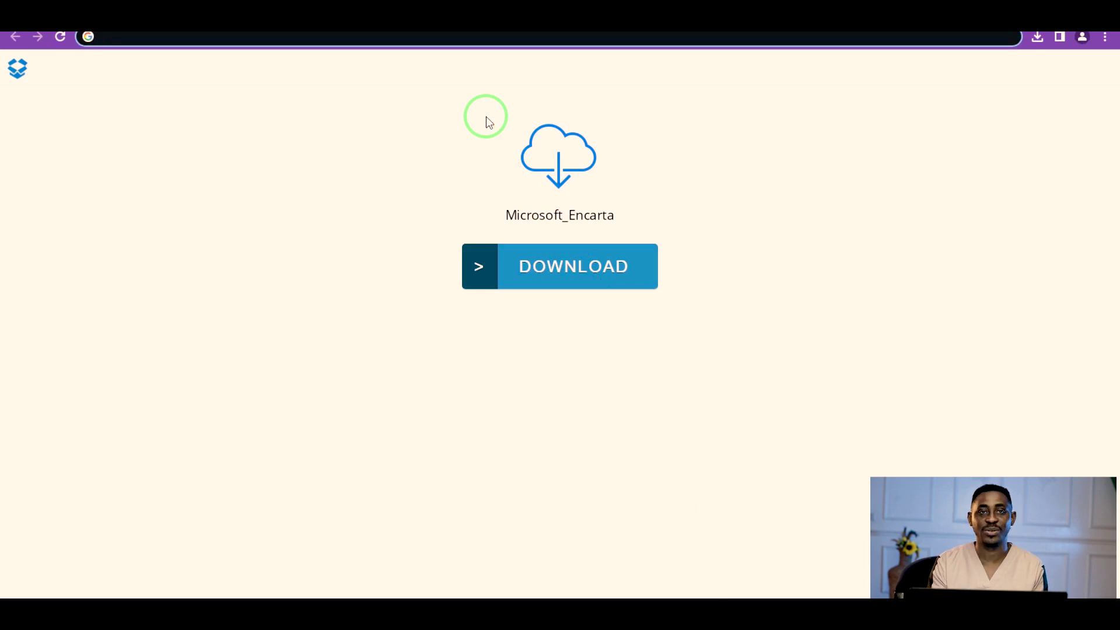
Search Google for 'division of labour' and show the image results
{"action": "type", "text": "divisio"}
{"action": "type", "text": "n"}
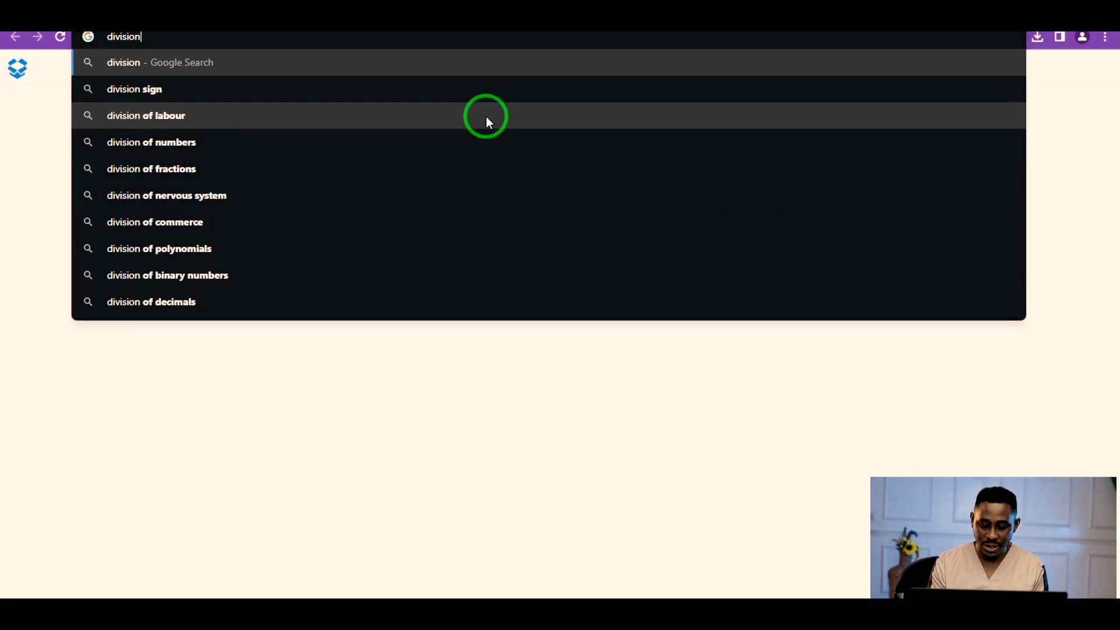
{"action": "type", "text": " of "}
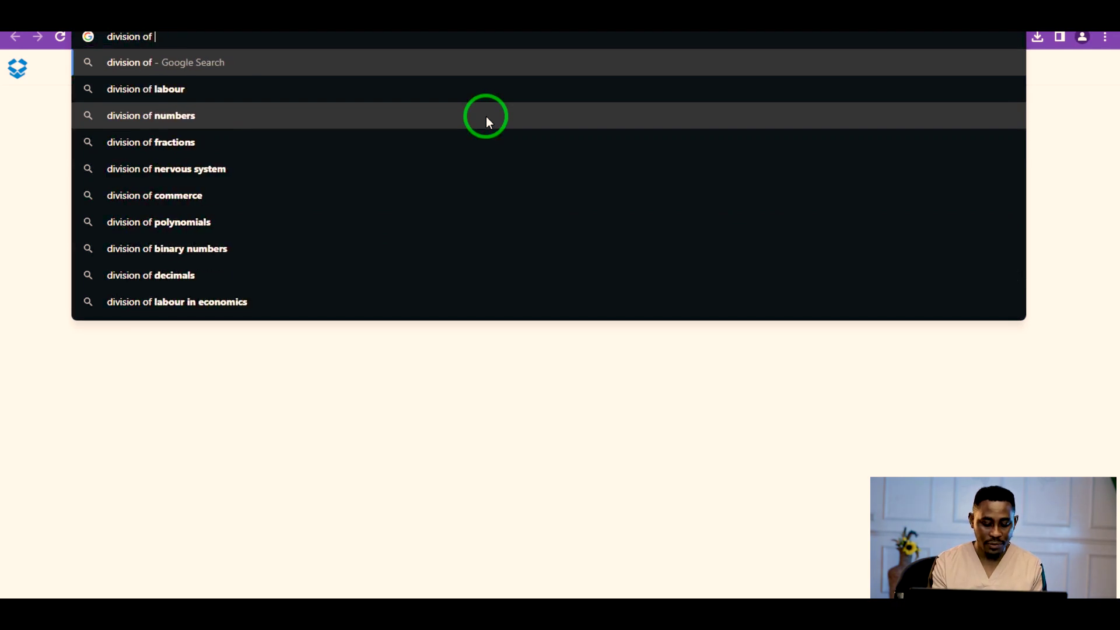
{"action": "type", "text": "labour"}
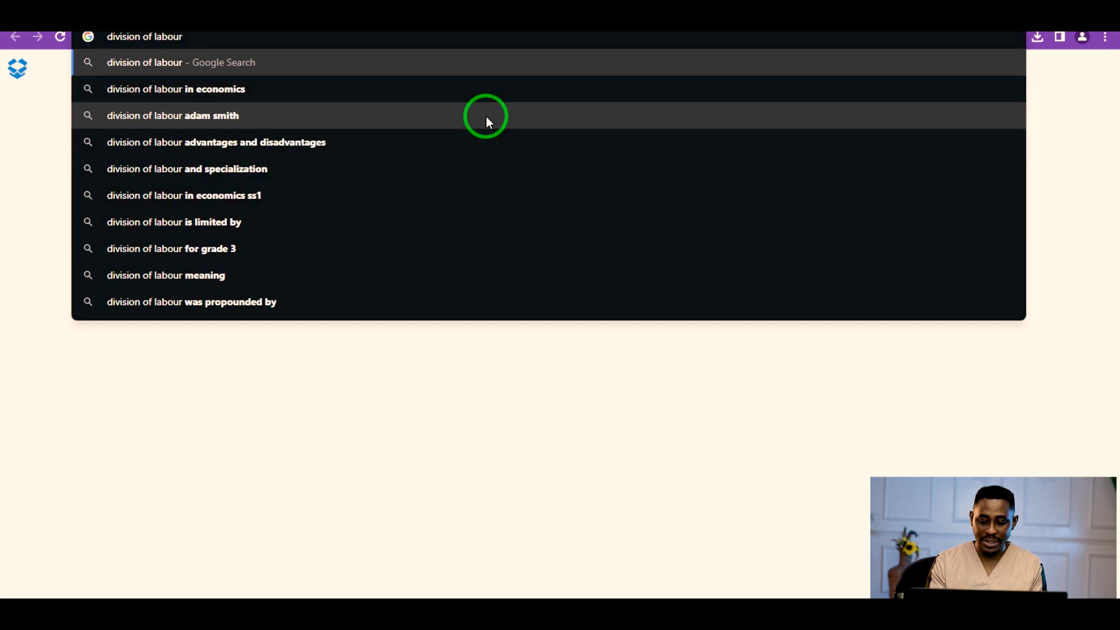
{"action": "key", "text": "Return"}
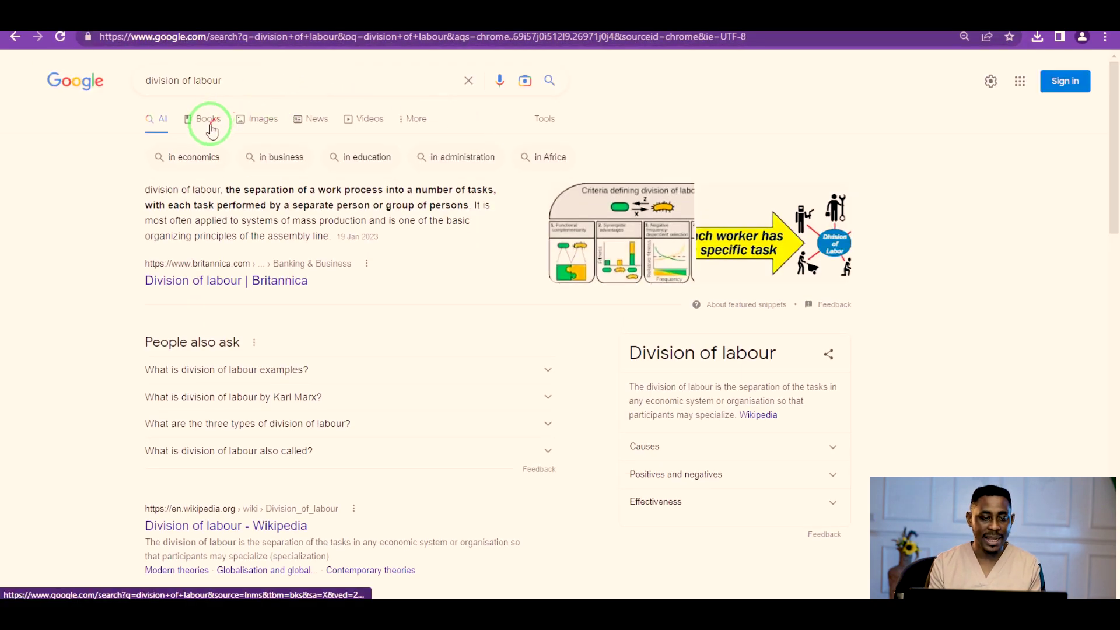
{"action": "left_click", "coordinate": [262, 129]}
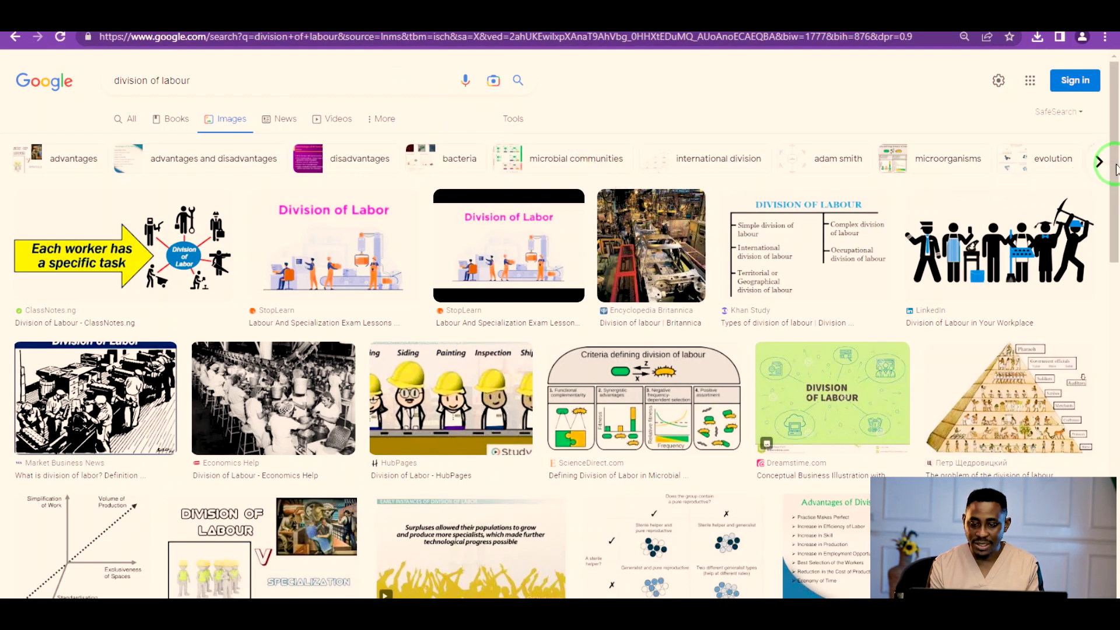
Preview the 'Advantages of division of labour' cartoon, then search 'division of labour for childrn'
{"action": "left_click_drag", "start_coordinate": [1116, 169], "coordinate": [1095, 594]}
{"action": "scroll", "coordinate": [561, 340], "scroll_direction": "down", "scroll_amount": 4}
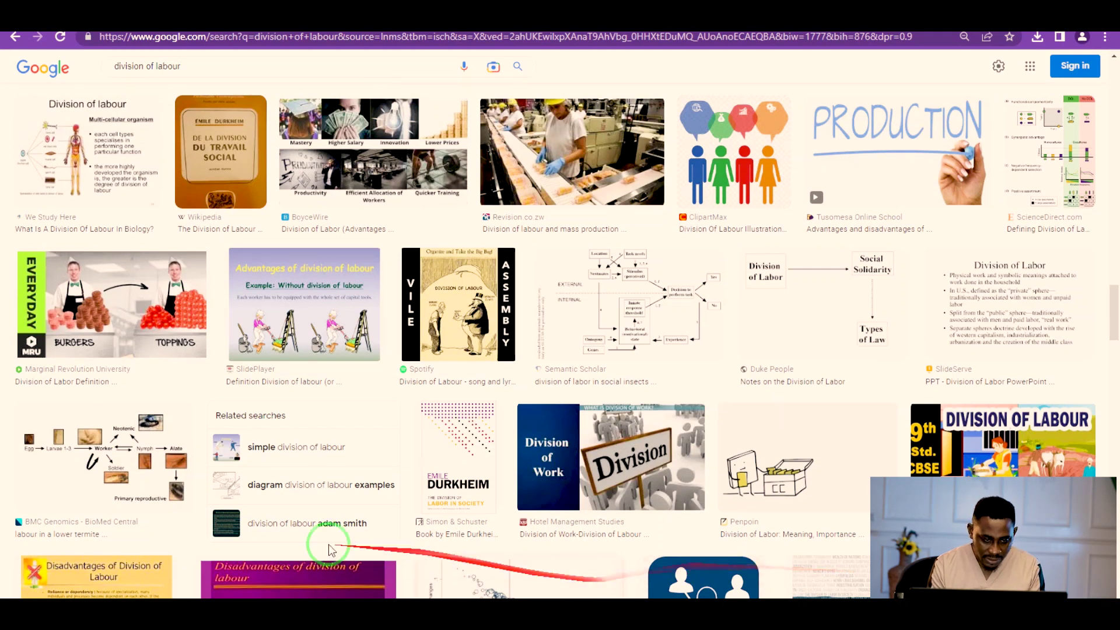
{"action": "left_click", "coordinate": [299, 309]}
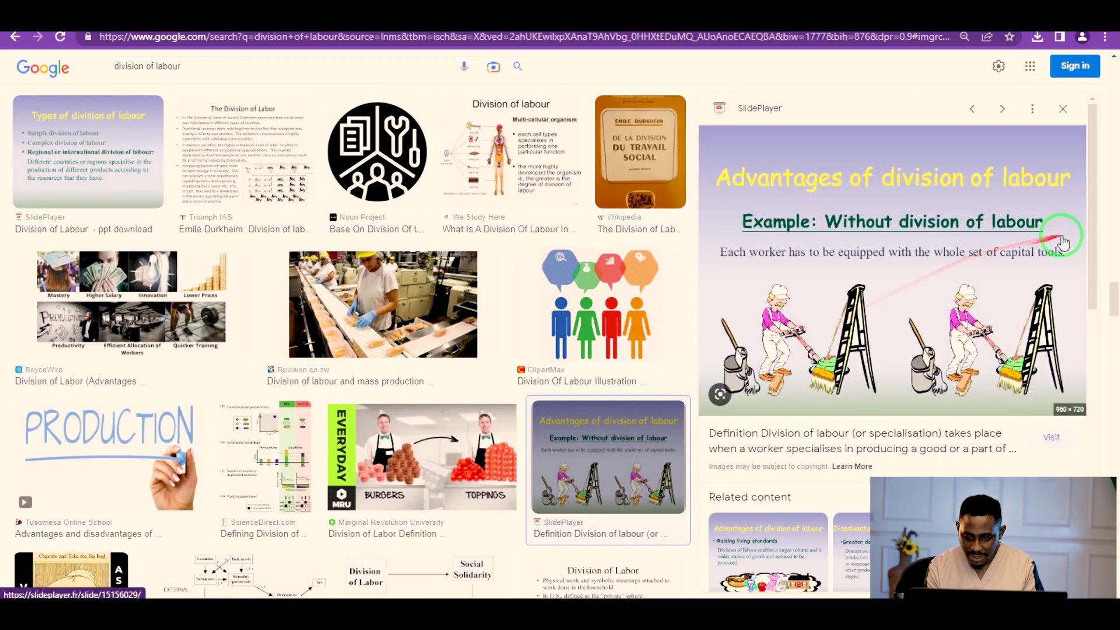
{"action": "left_click_drag", "start_coordinate": [1094, 240], "coordinate": [1087, 124]}
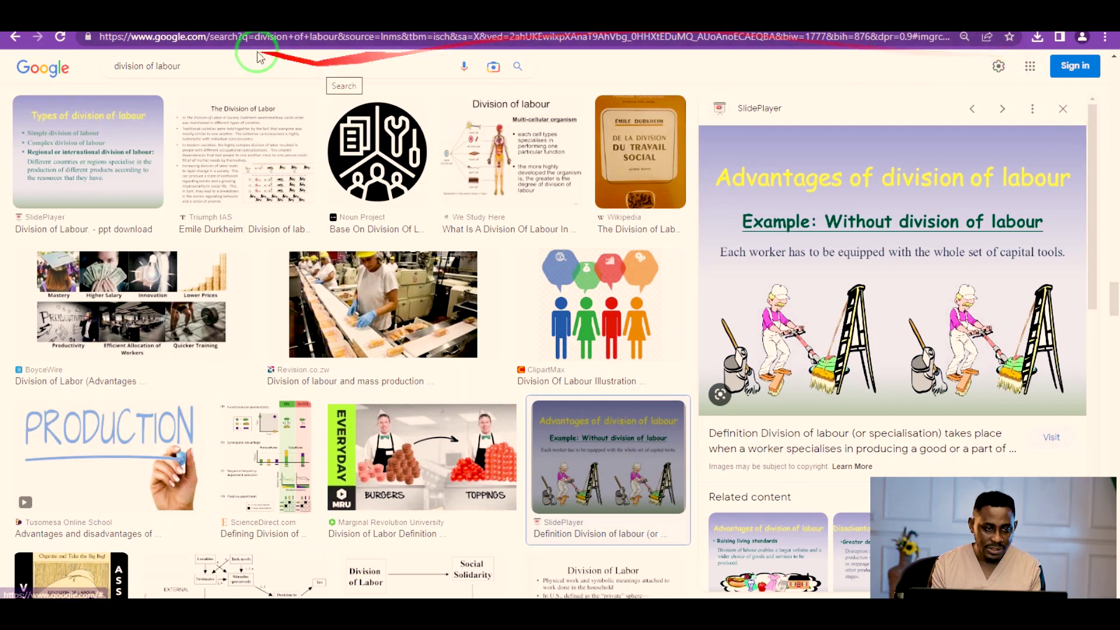
{"action": "left_click", "coordinate": [228, 68]}
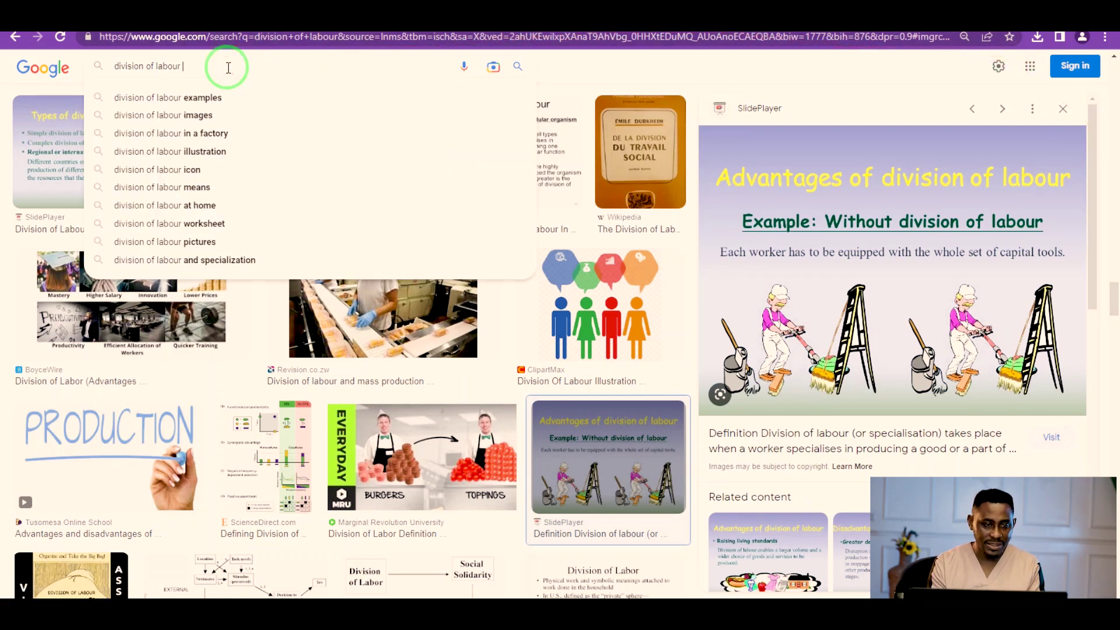
{"action": "type", "text": "f"}
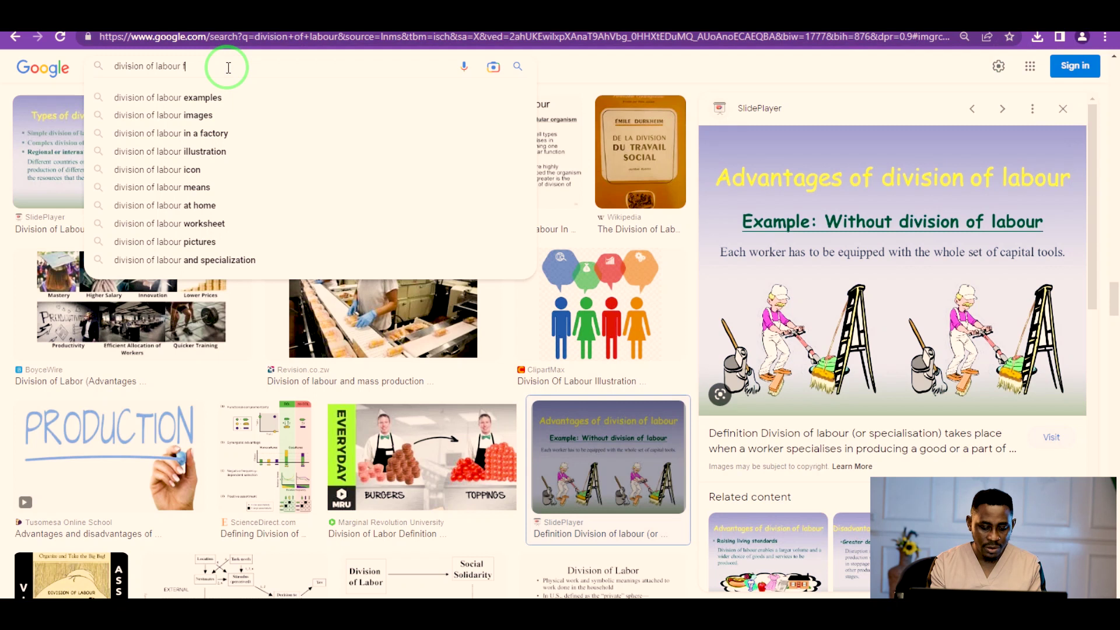
{"action": "type", "text": "or ch"}
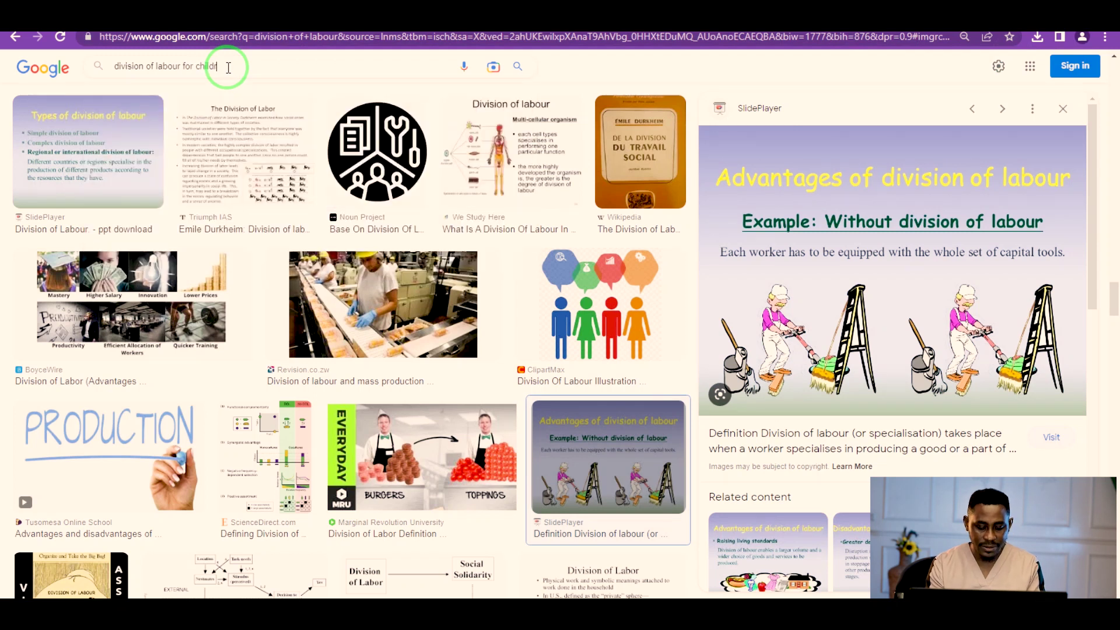
{"action": "type", "text": "ildrn"}
{"action": "key", "text": "Return"}
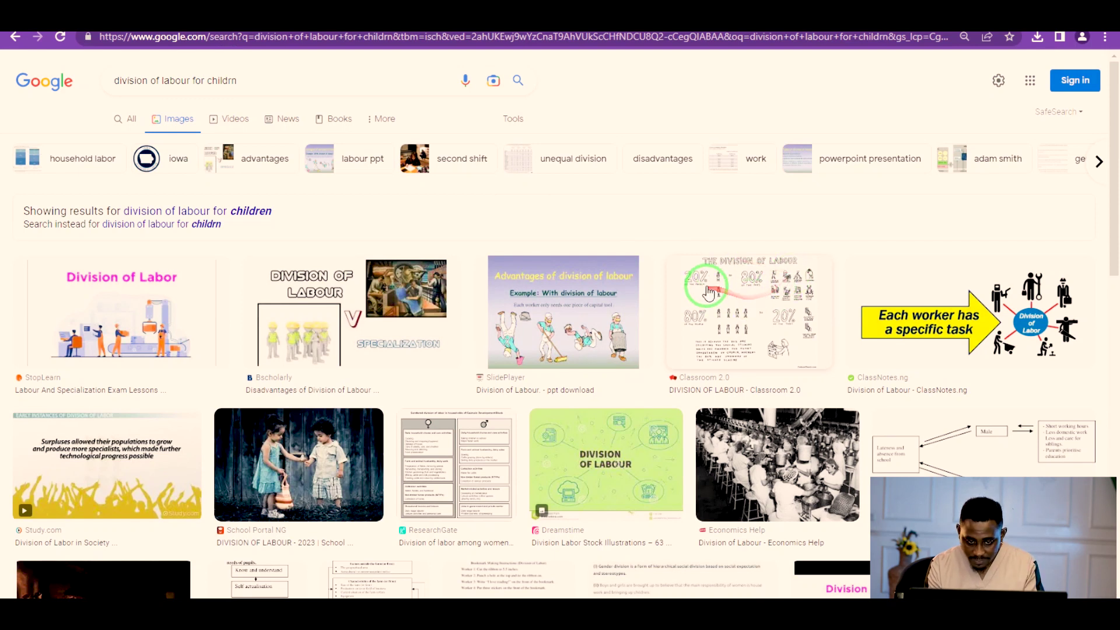
Preview the SlidePlayer 'Advantages of division of labour' slide, visit its source page, then go back
{"action": "left_click", "coordinate": [552, 328]}
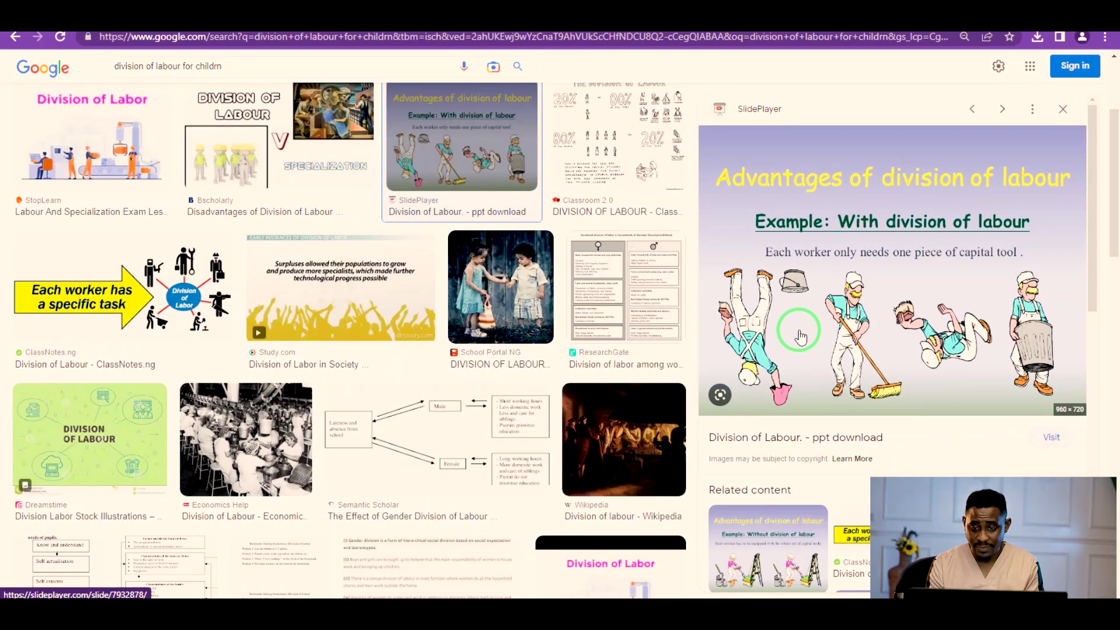
{"action": "left_click", "coordinate": [842, 321]}
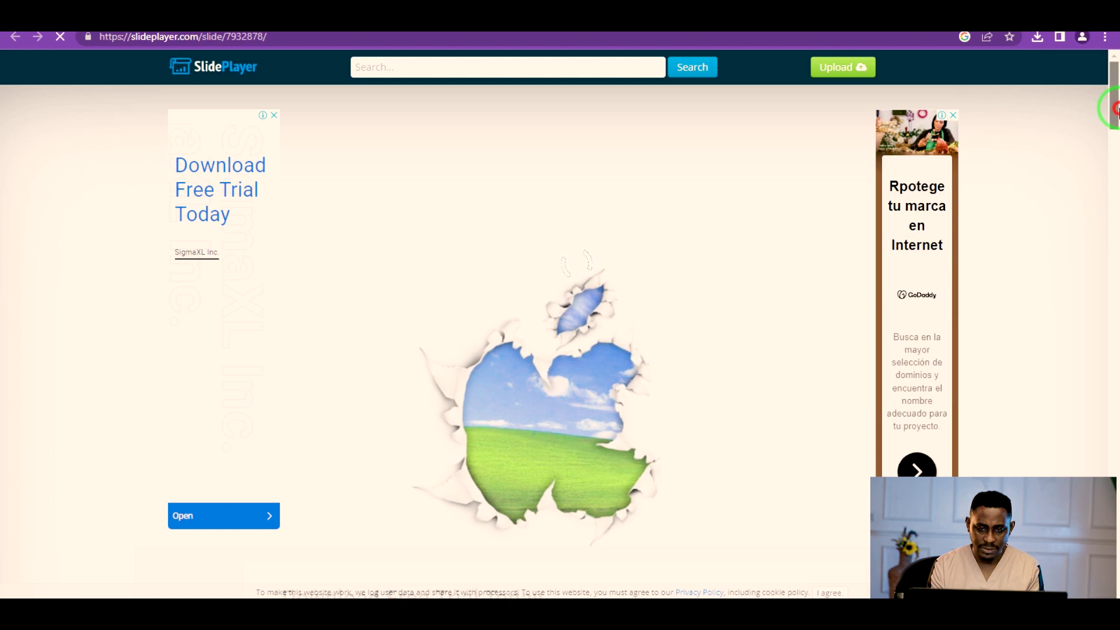
{"action": "mouse_move", "coordinate": [1115, 112]}
{"action": "left_mouse_down"}
{"action": "mouse_move", "coordinate": [1116, 159]}
{"action": "mouse_move", "coordinate": [1111, 93]}
{"action": "left_mouse_up"}
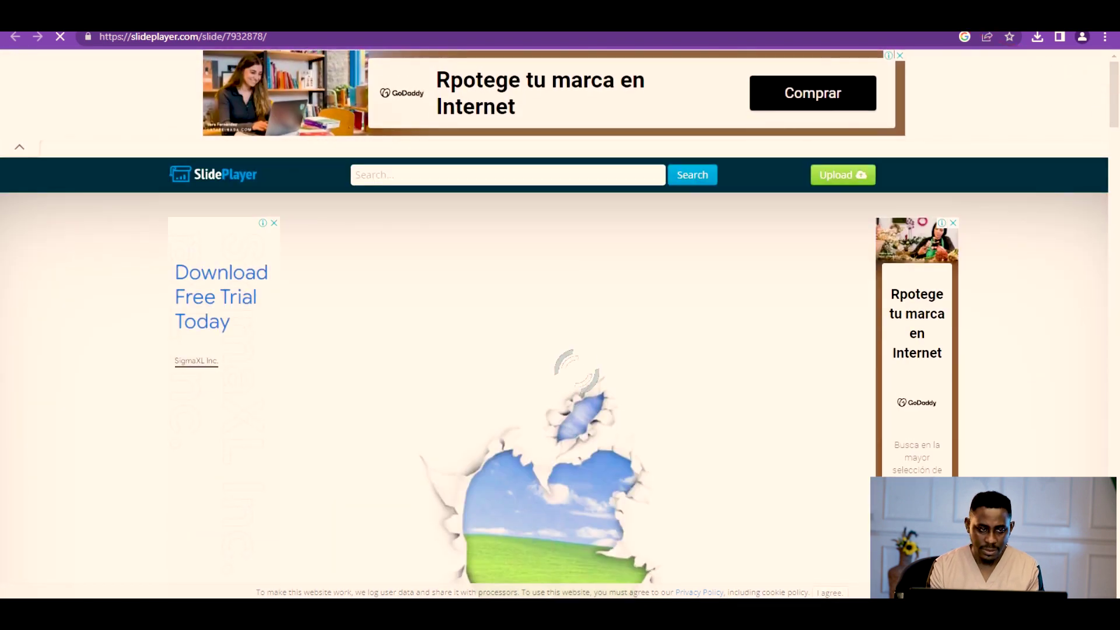
{"action": "key", "text": "alt+Left"}
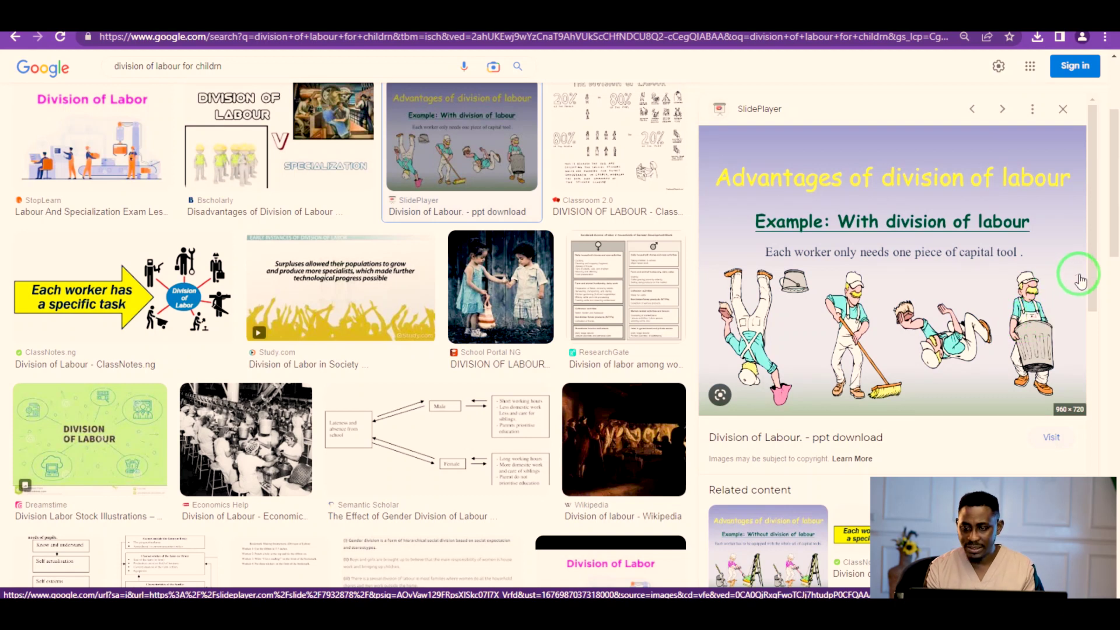
Clear the search box and start a new query with 'D'
{"action": "left_click_drag", "start_coordinate": [1095, 278], "coordinate": [1107, 213]}
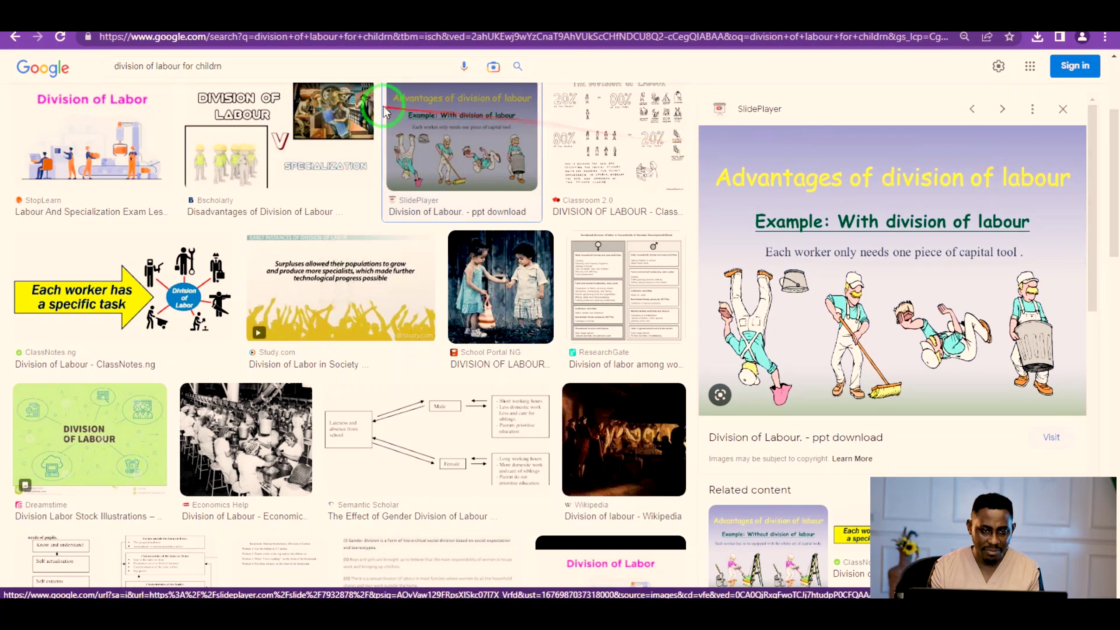
{"action": "left_click", "coordinate": [309, 72]}
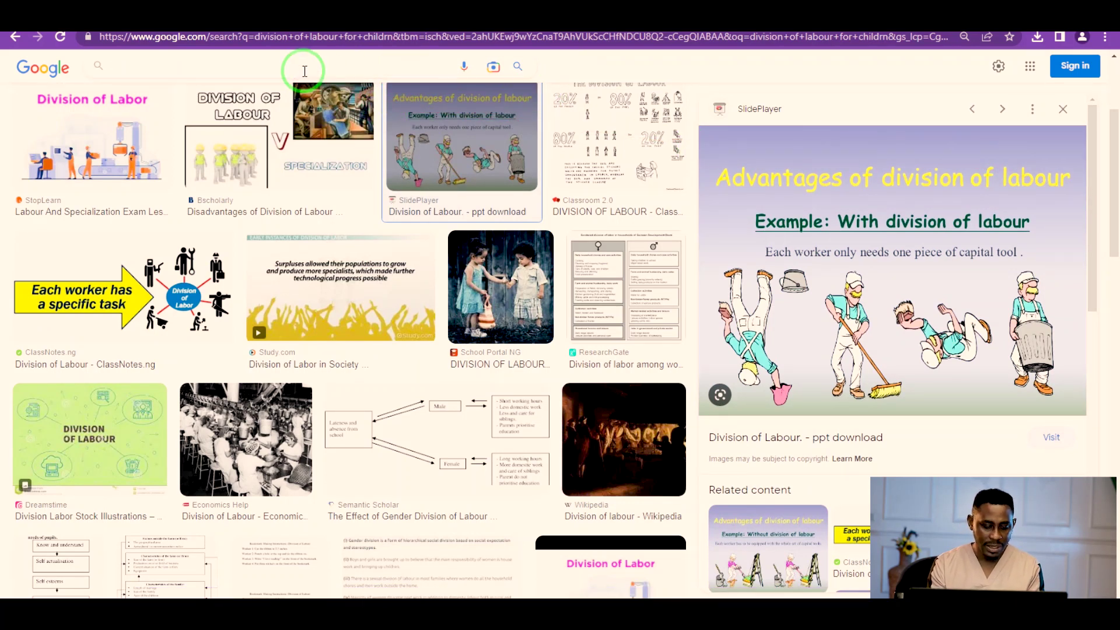
{"action": "type", "text": "D"}
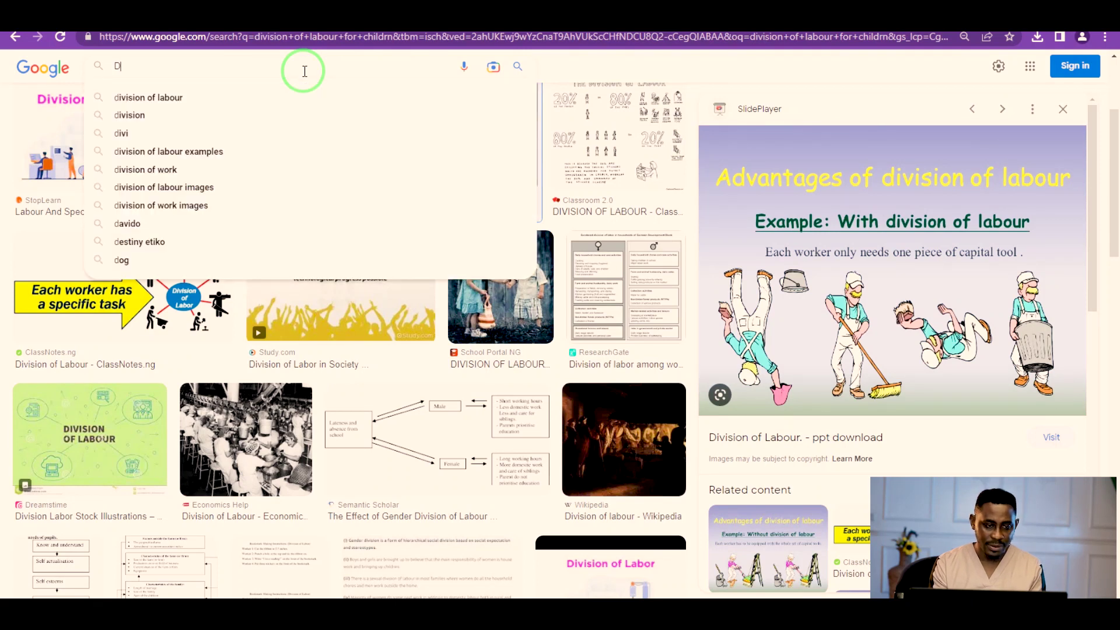
Search 'division of labour examples' and preview the LibreTexts photo of three chefs
{"action": "left_click", "coordinate": [203, 153]}
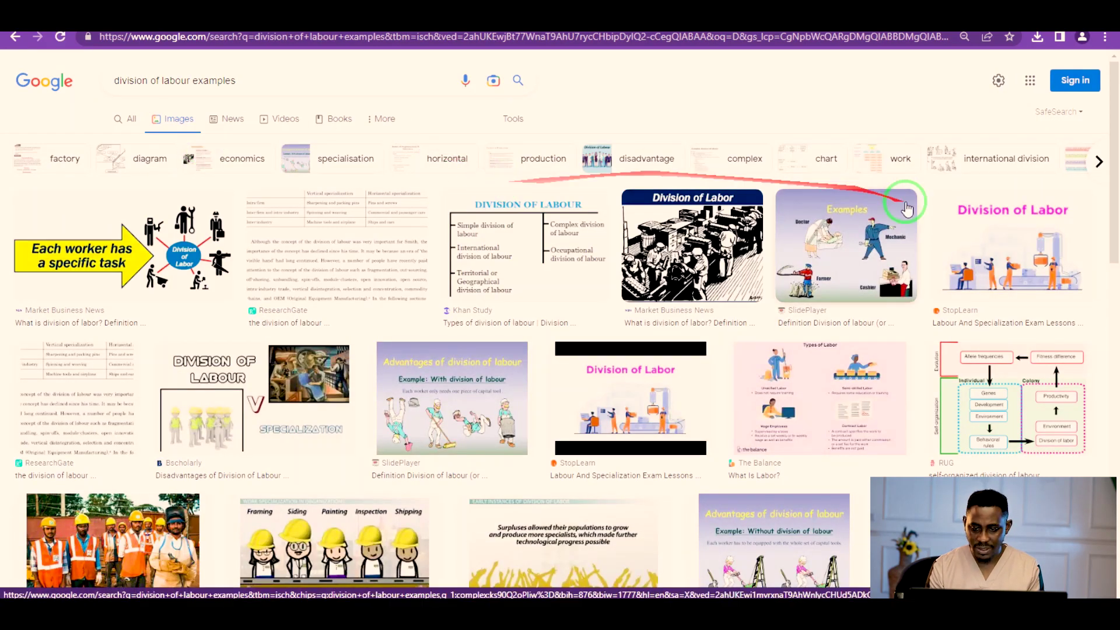
{"action": "left_click", "coordinate": [836, 264]}
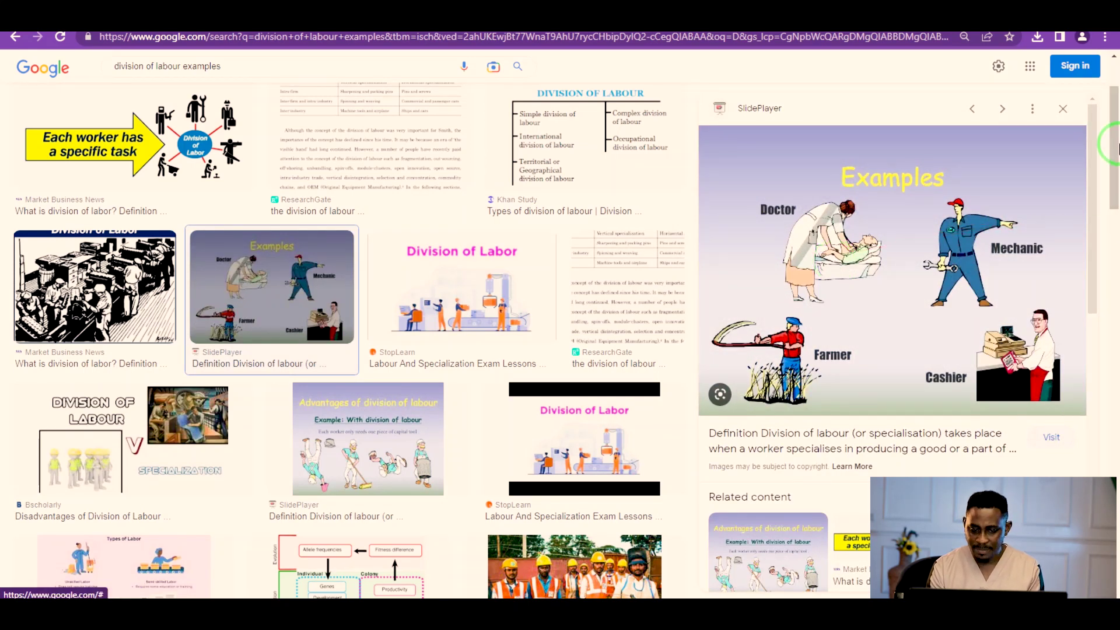
{"action": "left_click_drag", "start_coordinate": [1116, 146], "coordinate": [1116, 417]}
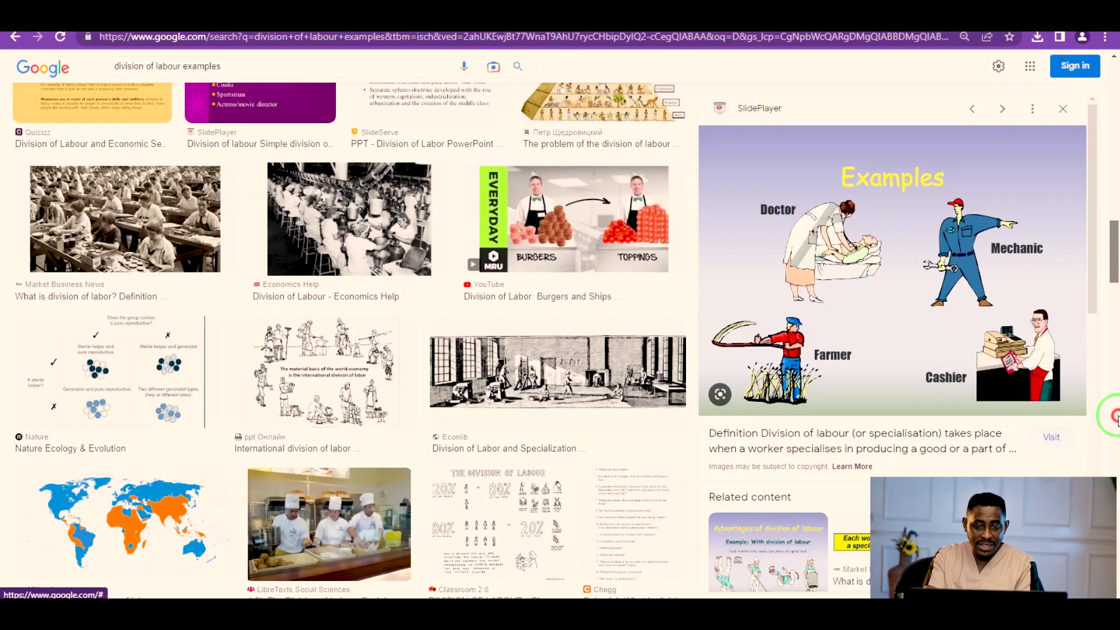
{"action": "mouse_move", "coordinate": [1116, 417]}
{"action": "left_mouse_down"}
{"action": "mouse_move", "coordinate": [1116, 528]}
{"action": "mouse_move", "coordinate": [1109, 429]}
{"action": "left_mouse_up"}
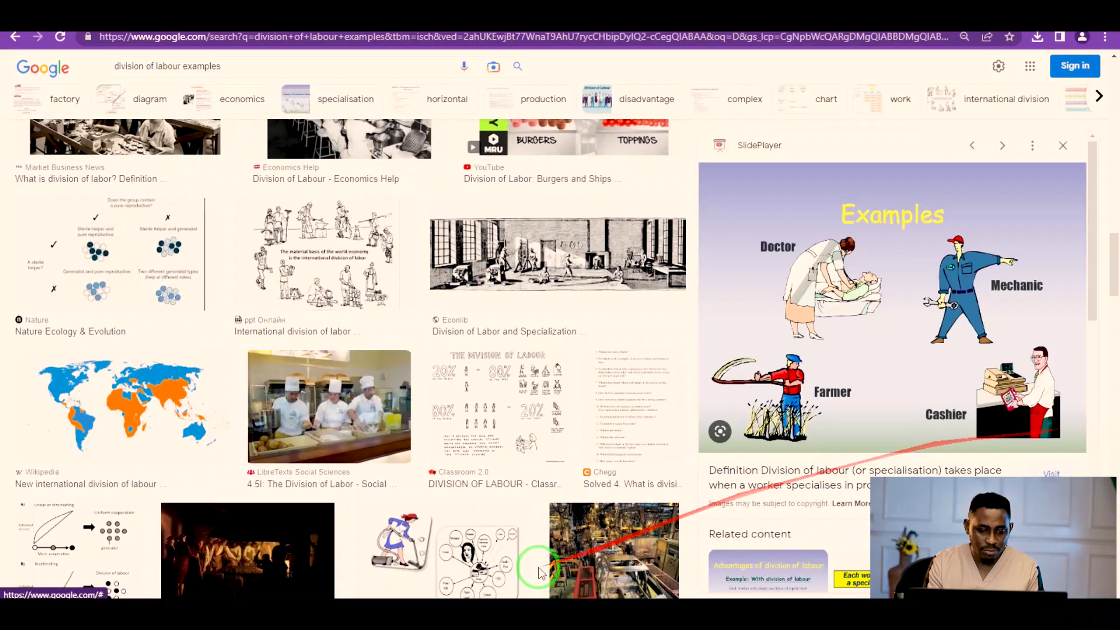
{"action": "left_click", "coordinate": [330, 447]}
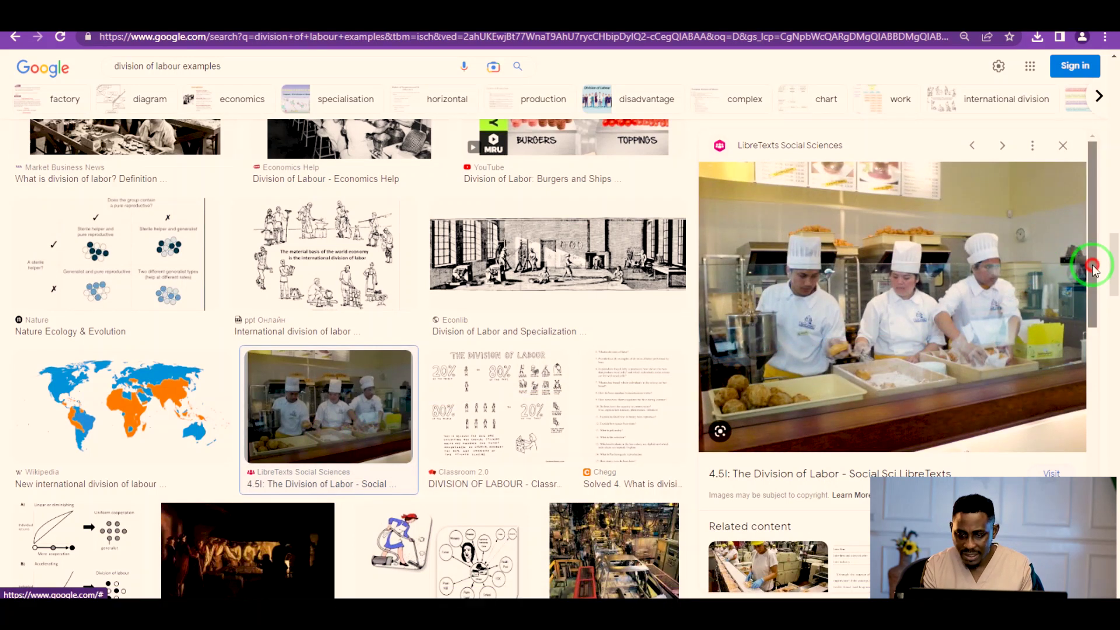
{"action": "left_click_drag", "start_coordinate": [1075, 212], "coordinate": [527, 307]}
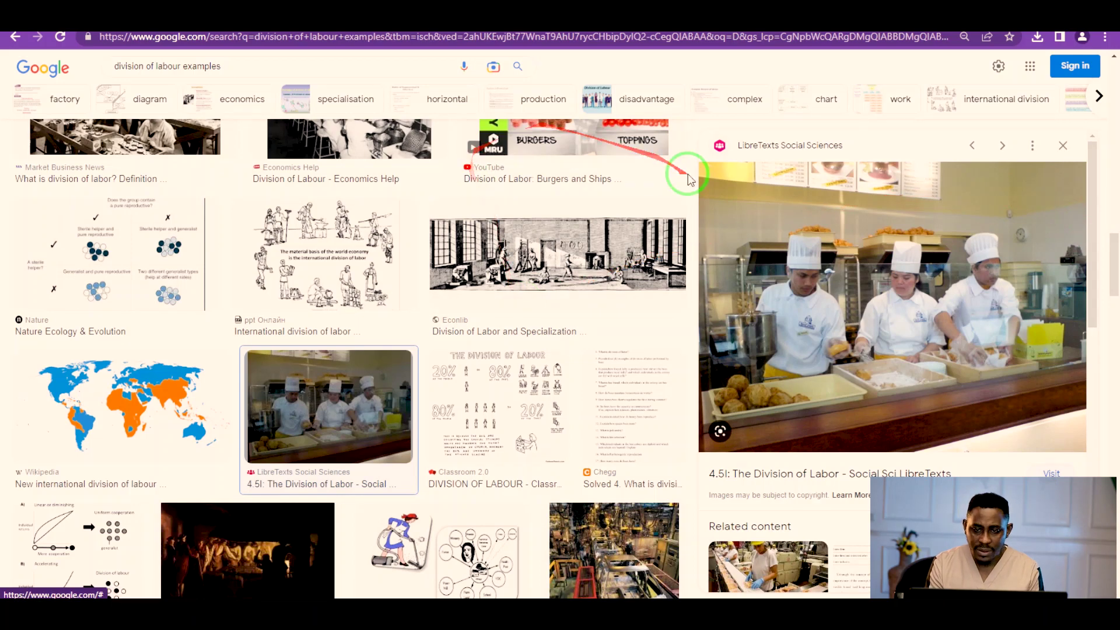
{"action": "left_click_drag", "start_coordinate": [1114, 281], "coordinate": [1097, 95]}
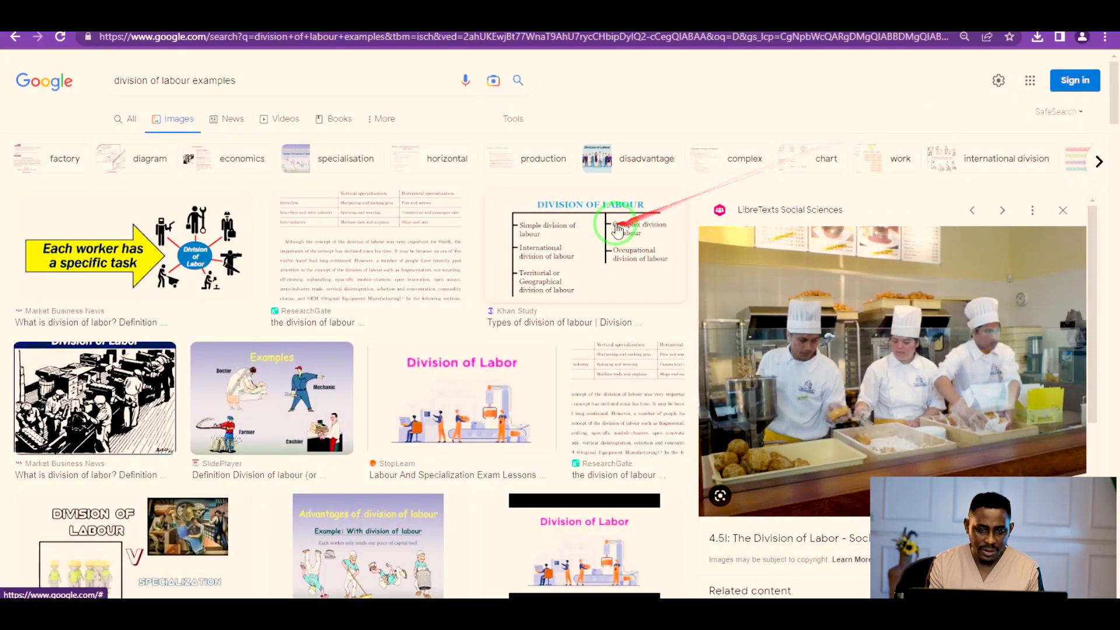
Search for 'division of labour examples in cartoons'
{"action": "left_click", "coordinate": [266, 74]}
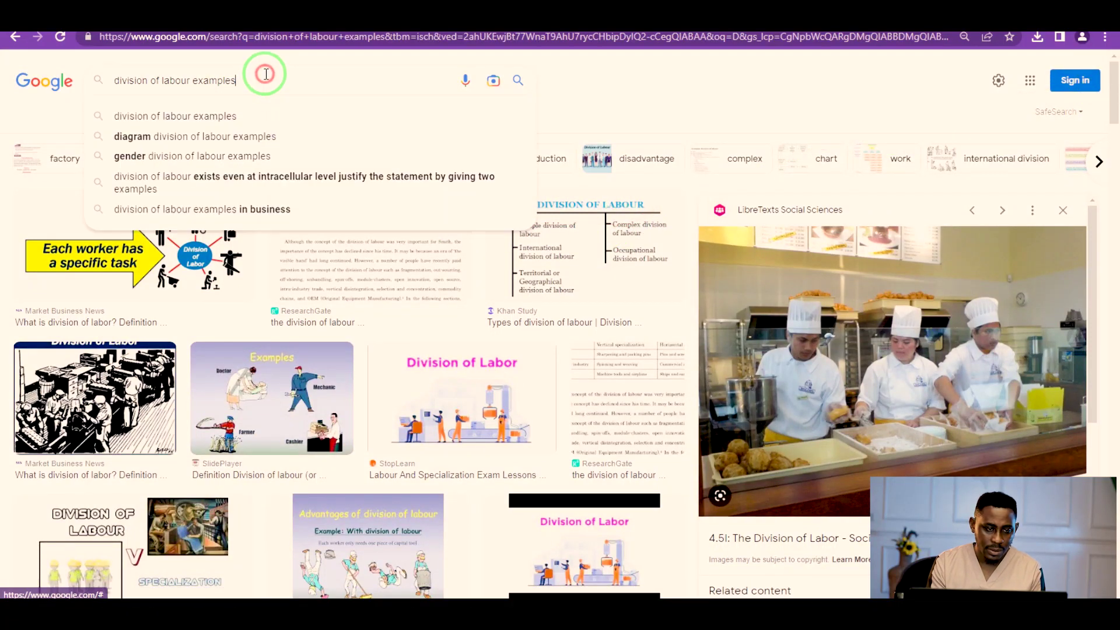
{"action": "type", "text": "in cartoons"}
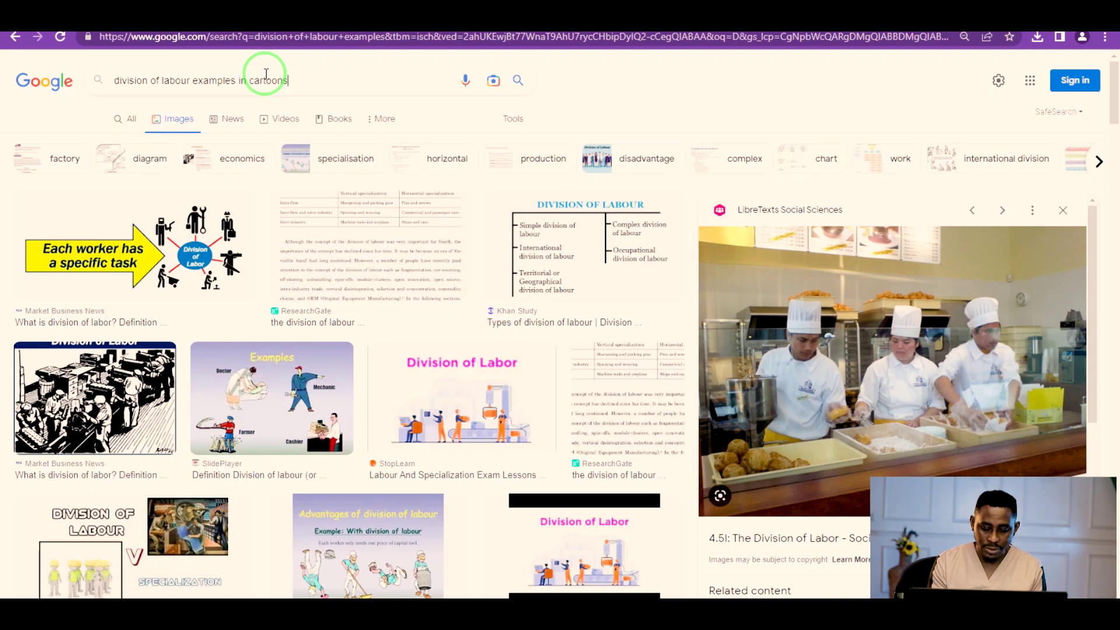
{"action": "key", "text": "Return"}
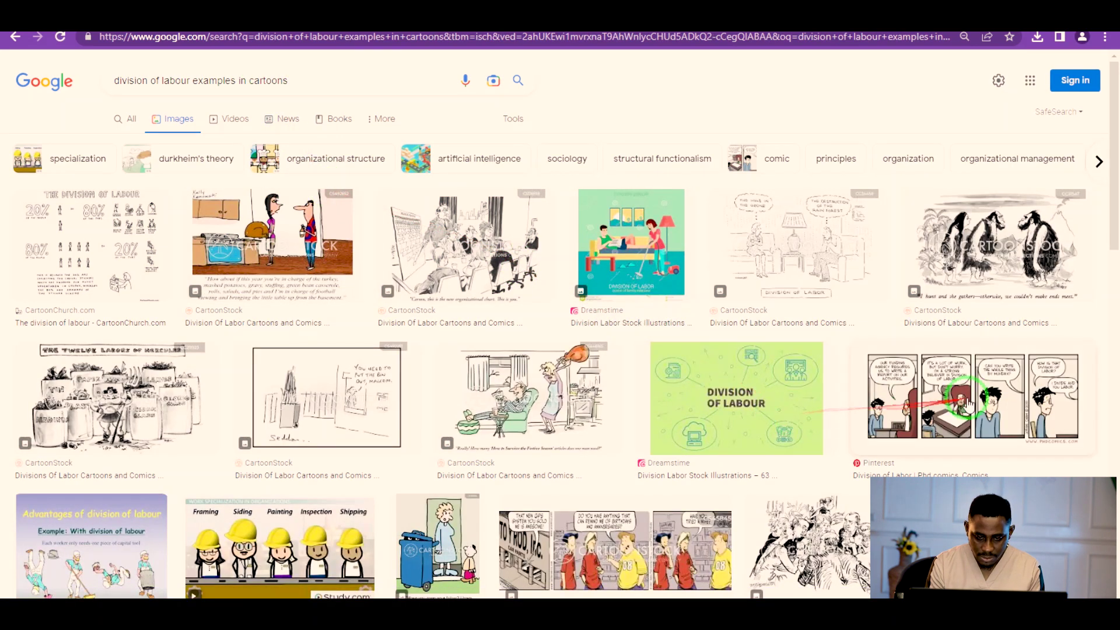
{"action": "left_click_drag", "start_coordinate": [1114, 233], "coordinate": [1116, 384]}
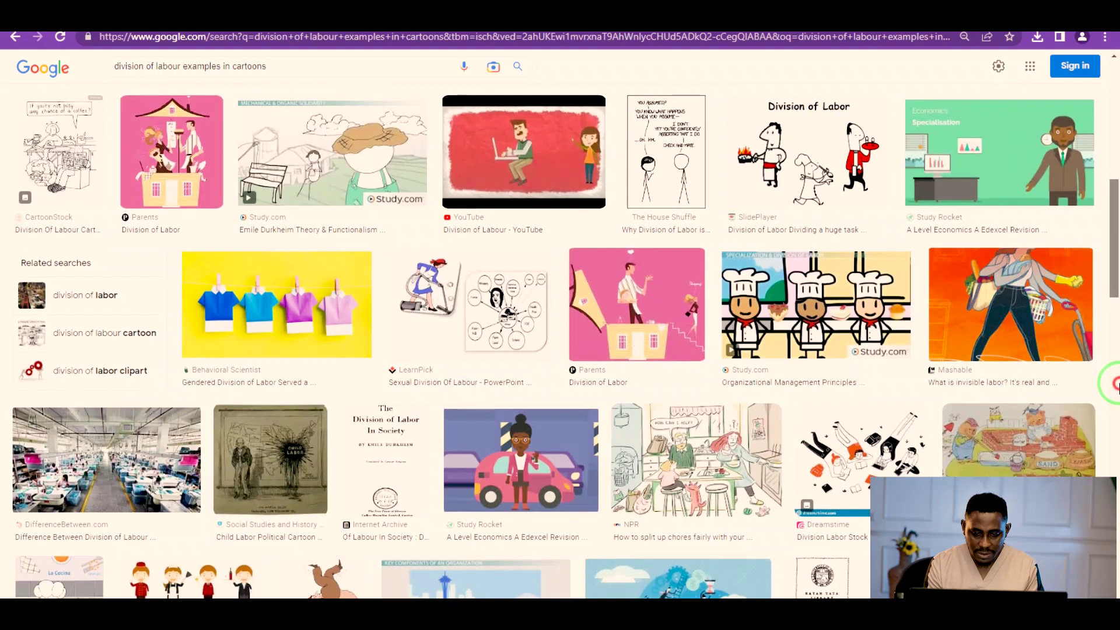
Copy the SlidePlayer 'Division of Labor' cartoon of three cooks and return to Word
{"action": "left_click", "coordinate": [791, 183]}
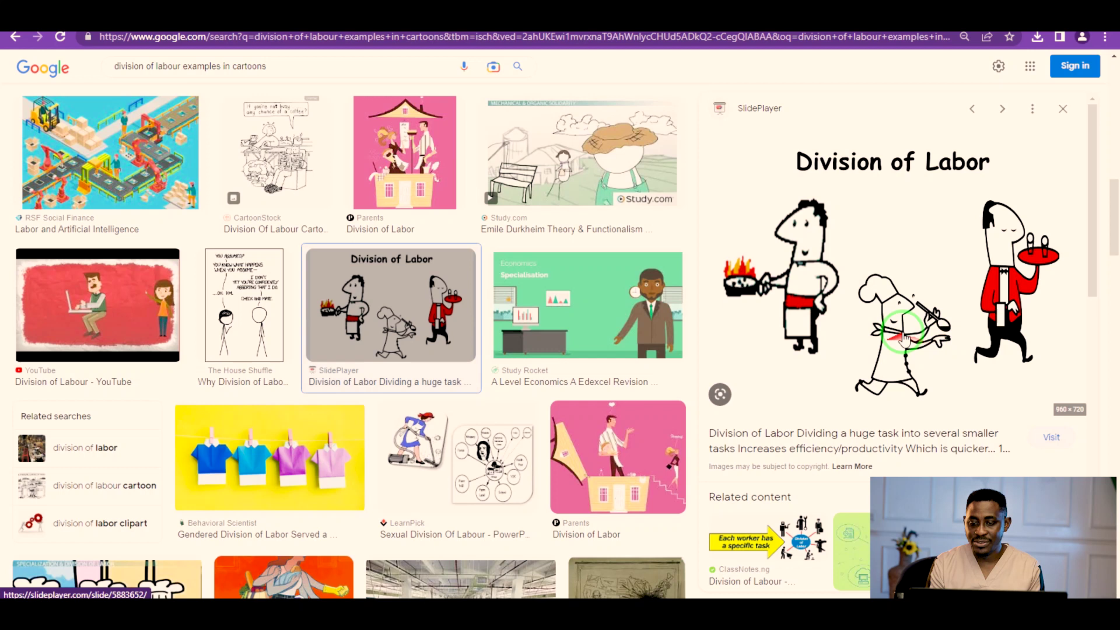
{"action": "right_click", "coordinate": [1006, 291]}
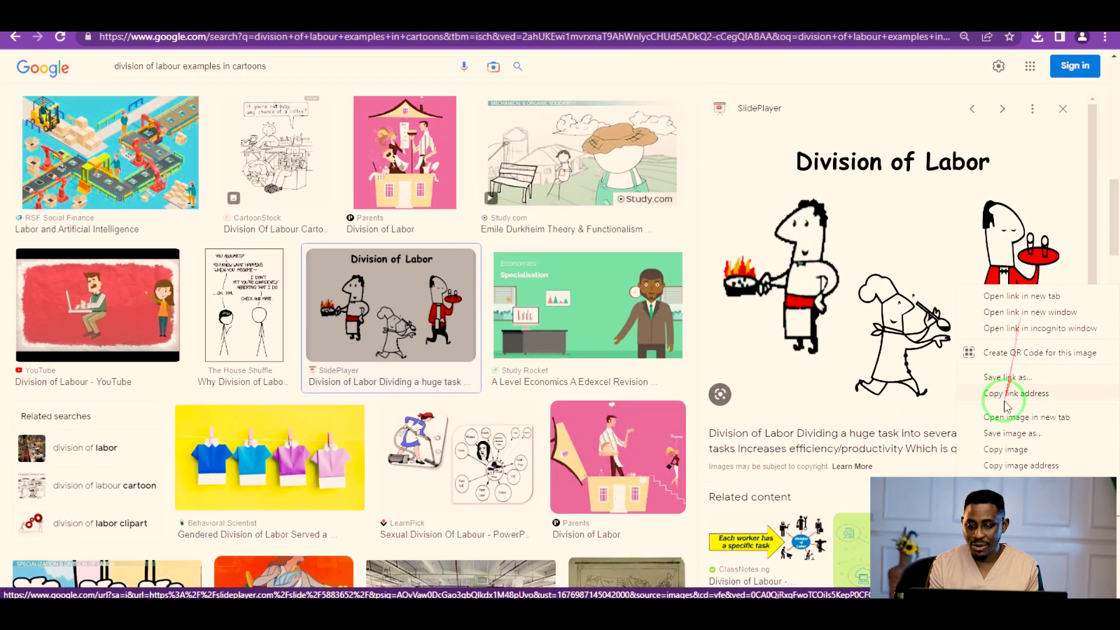
{"action": "left_click", "coordinate": [1005, 450]}
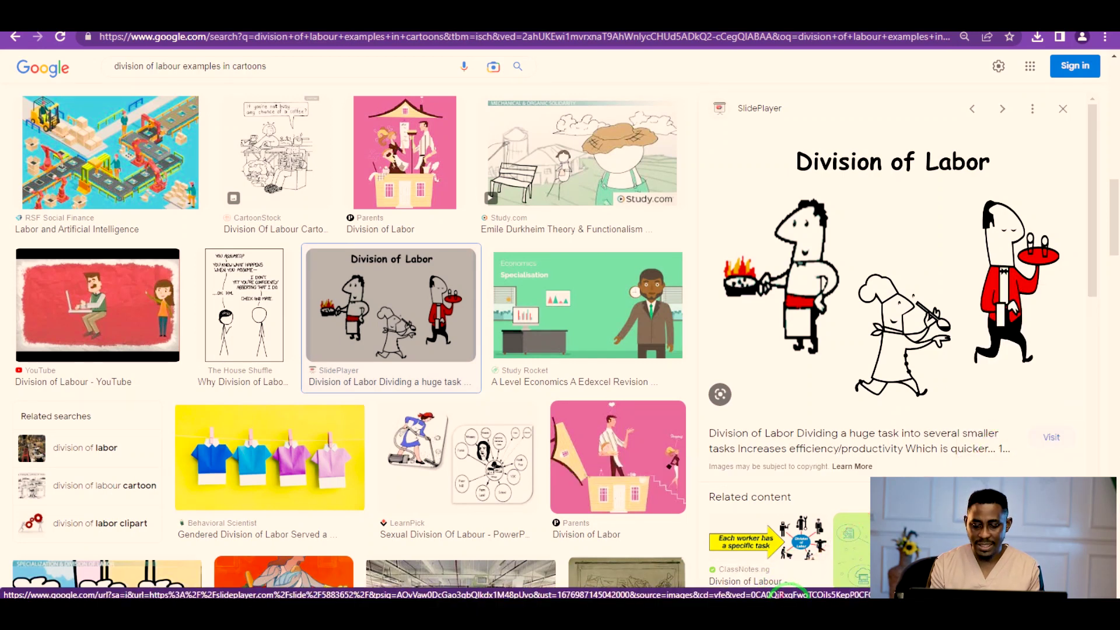
{"action": "left_click", "coordinate": [785, 597]}
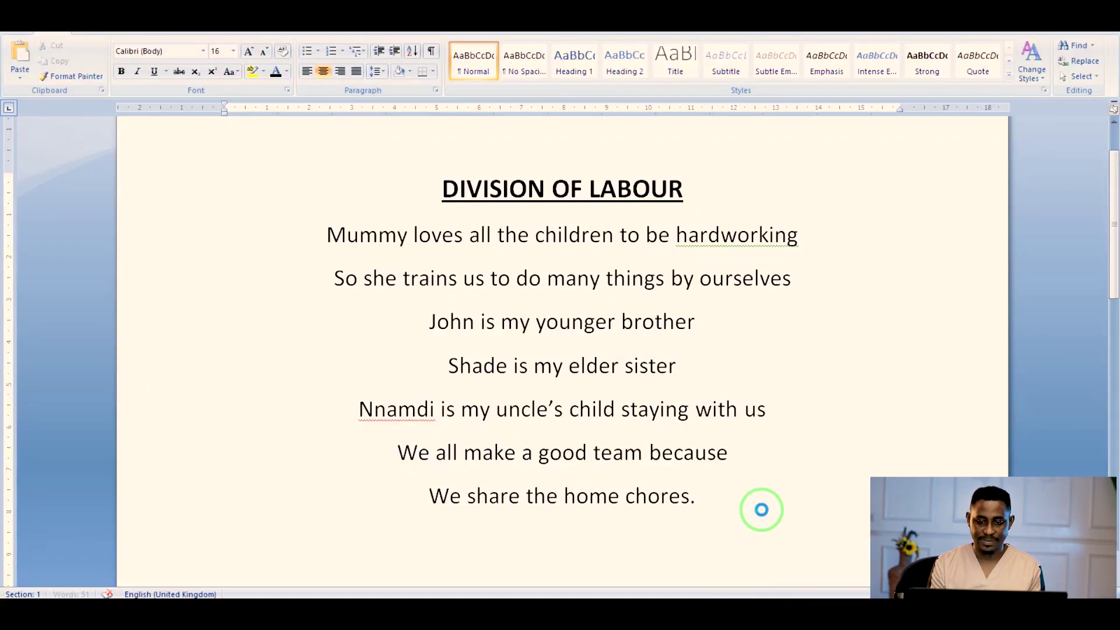
Set the pasted cartoon's text wrapping to Square
{"action": "scroll", "coordinate": [762, 509], "scroll_direction": "down", "scroll_amount": 10}
{"action": "left_click", "coordinate": [742, 376]}
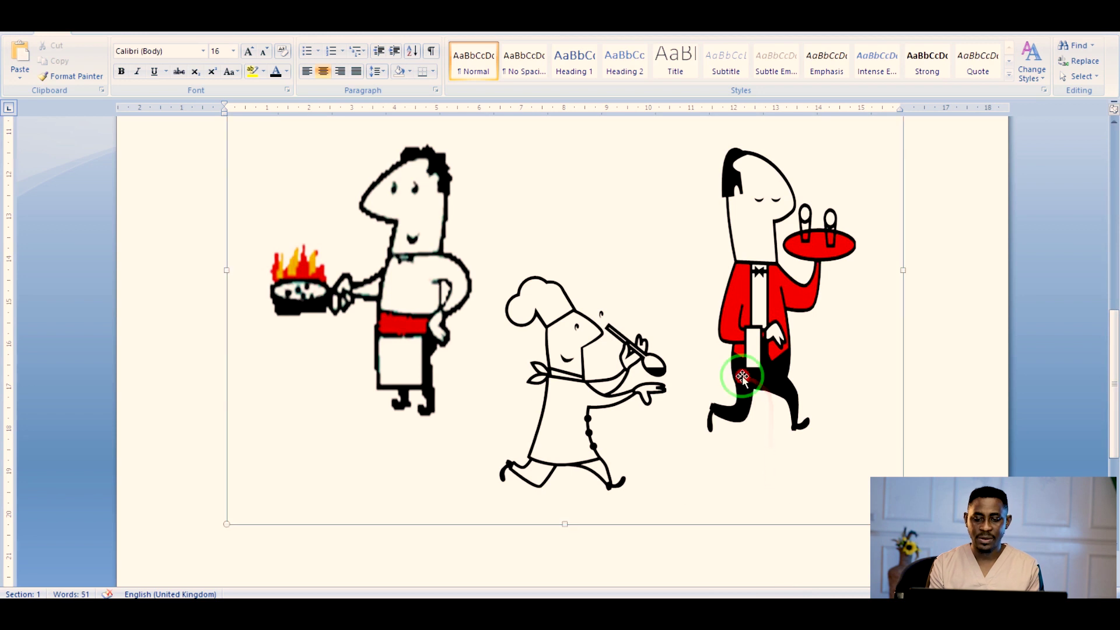
{"action": "double_click", "coordinate": [697, 351]}
{"action": "left_click_drag", "start_coordinate": [694, 345], "coordinate": [722, 146]}
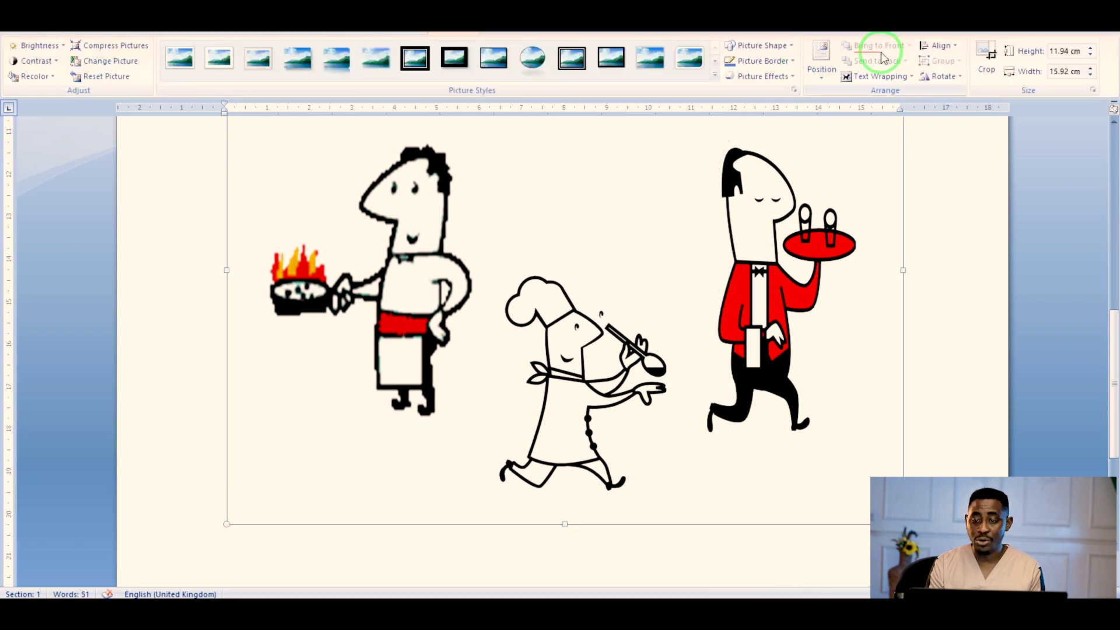
{"action": "left_click", "coordinate": [878, 74]}
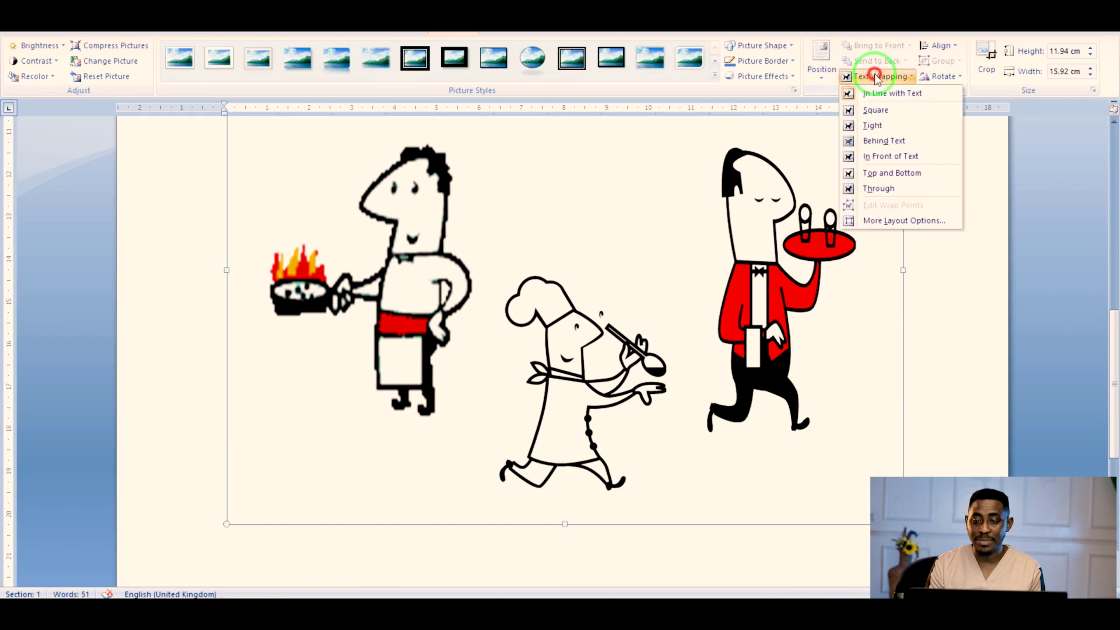
{"action": "left_click", "coordinate": [871, 109]}
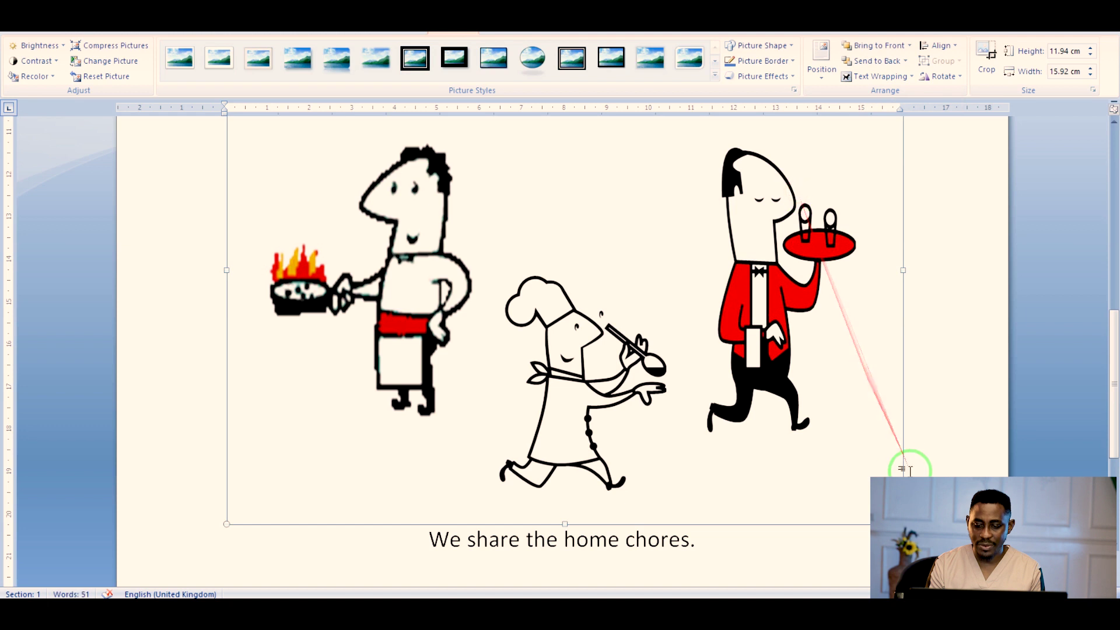
Shrink the cartoon to about 3.98 × 5.29 cm and place it just under the heading
{"action": "left_click_drag", "start_coordinate": [903, 524], "coordinate": [447, 210]}
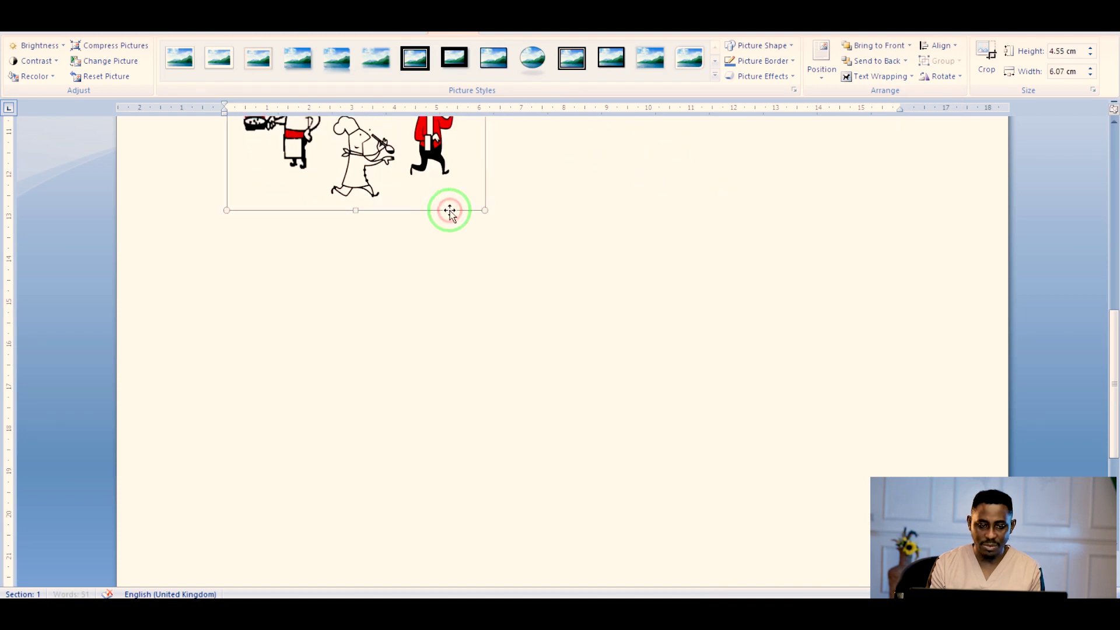
{"action": "left_click_drag", "start_coordinate": [449, 150], "coordinate": [671, 195]}
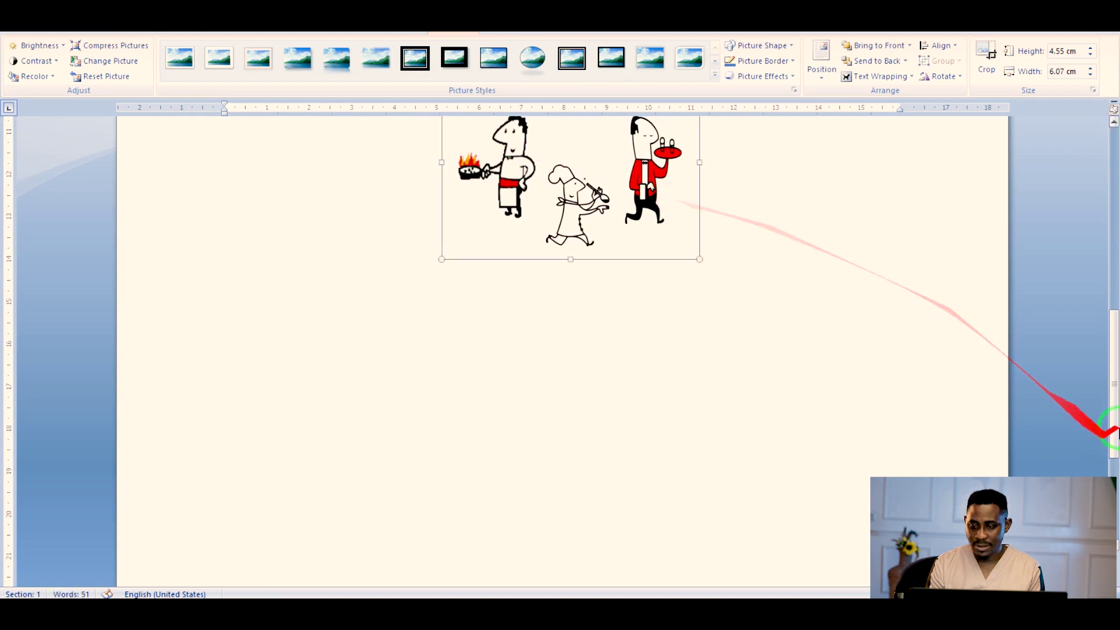
{"action": "left_click_drag", "start_coordinate": [1112, 413], "coordinate": [1114, 330]}
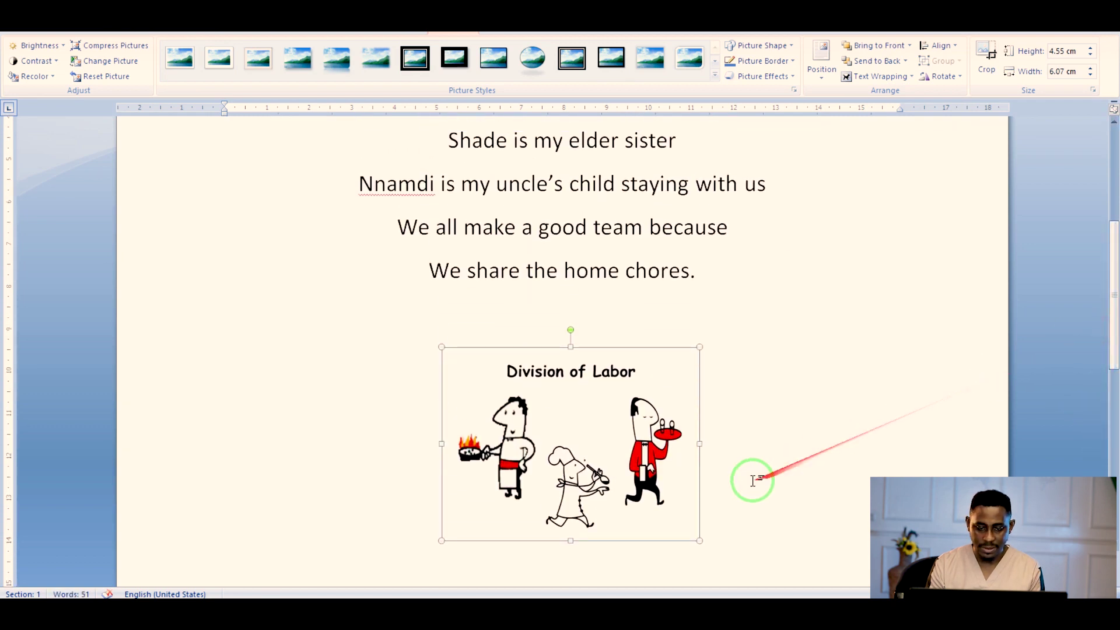
{"action": "left_click_drag", "start_coordinate": [596, 456], "coordinate": [589, 235]}
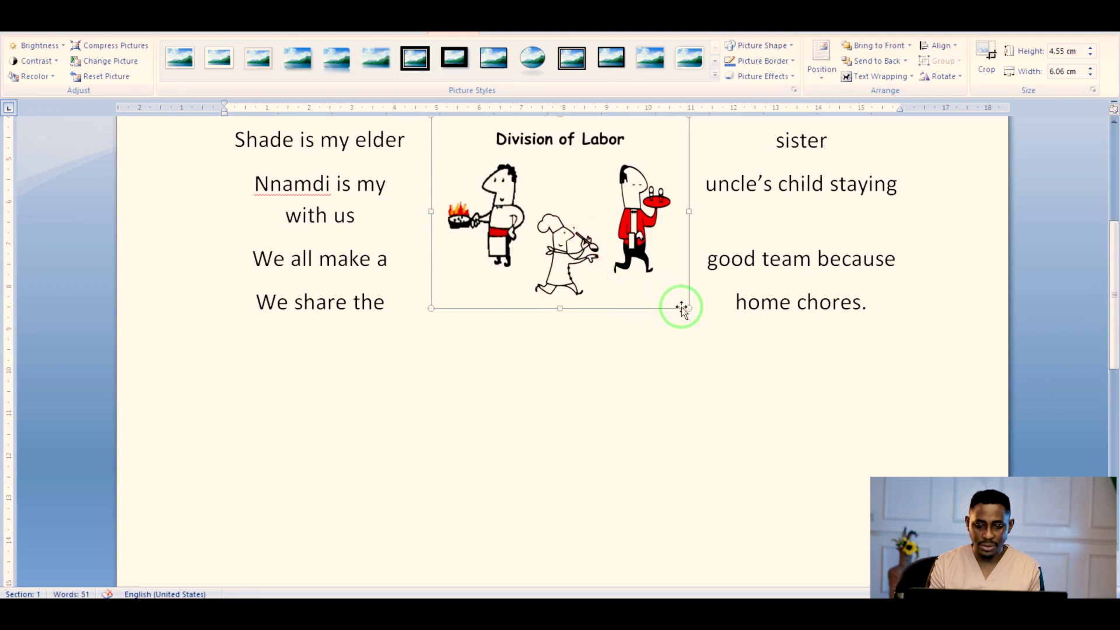
{"action": "left_click_drag", "start_coordinate": [687, 307], "coordinate": [645, 281]}
{"action": "left_click_drag", "start_coordinate": [580, 217], "coordinate": [583, 109]}
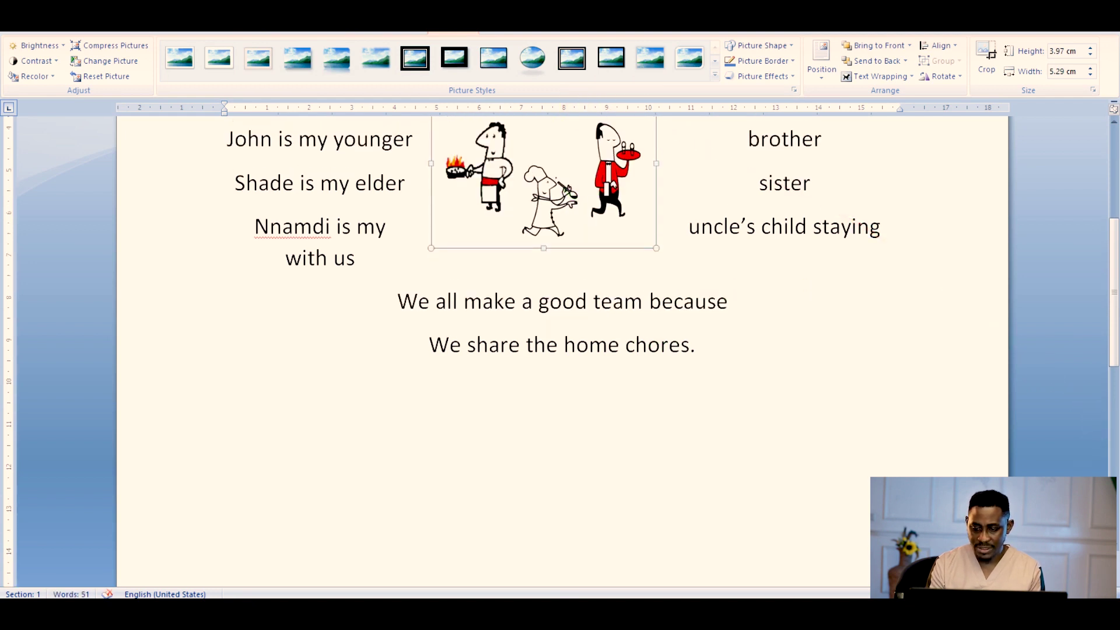
{"action": "scroll", "coordinate": [934, 543], "scroll_direction": "down", "scroll_amount": 3}
{"action": "left_click_drag", "start_coordinate": [539, 365], "coordinate": [537, 266]}
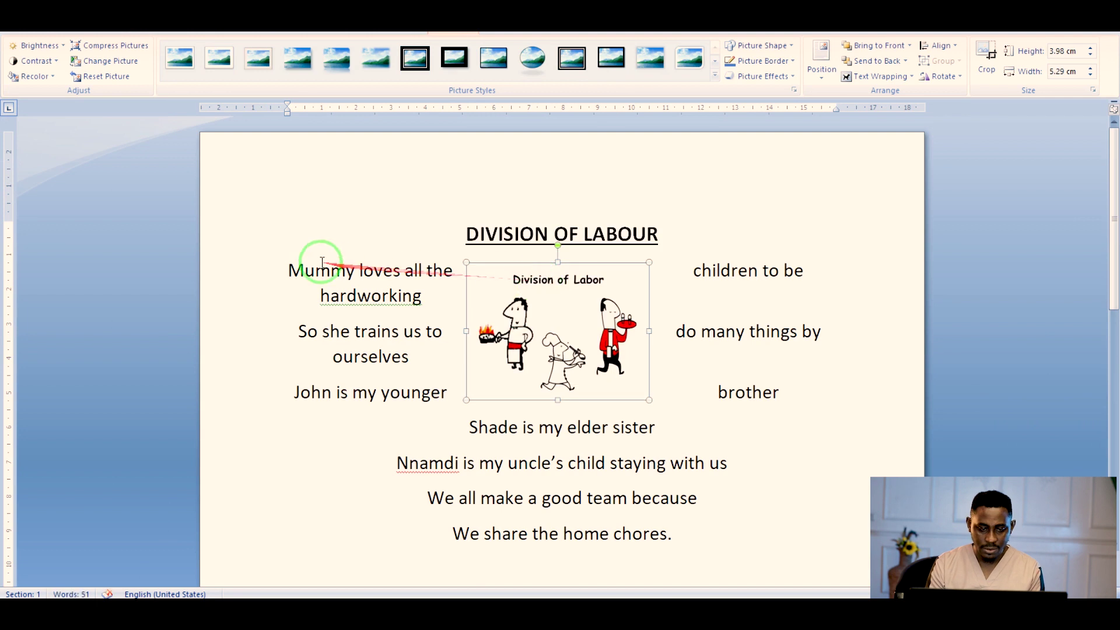
Add blank lines before 'Mummy' and drag the cartoon up into the gap beneath the heading
{"action": "left_click", "coordinate": [292, 269]}
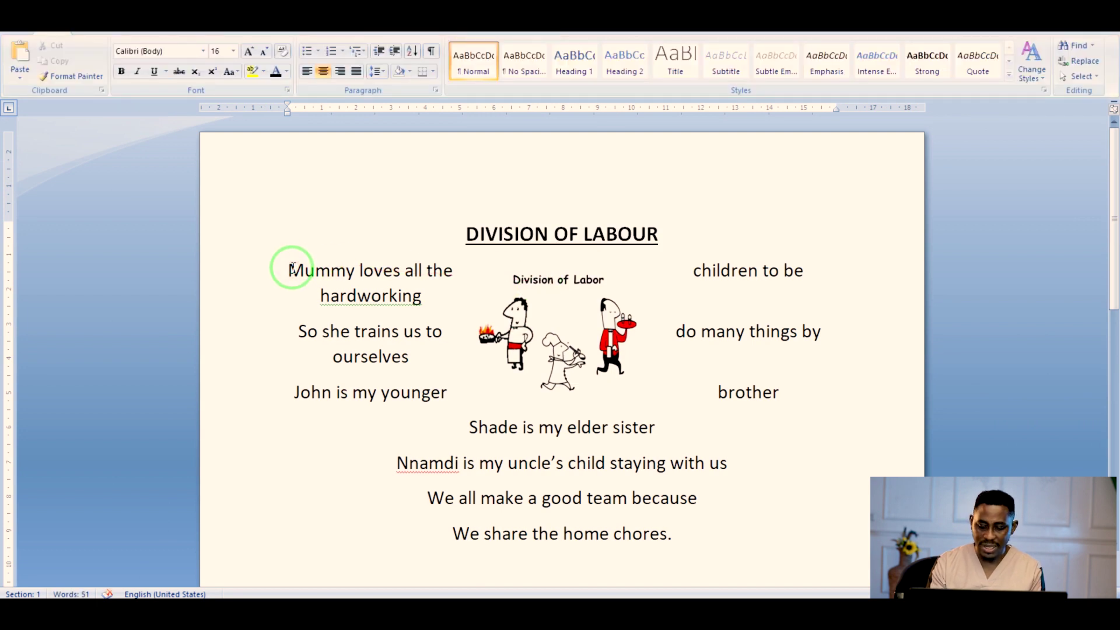
{"action": "key", "text": "Return"}
{"action": "key", "text": "Return"}
{"action": "key", "text": "Return"}
{"action": "key", "text": "Return"}
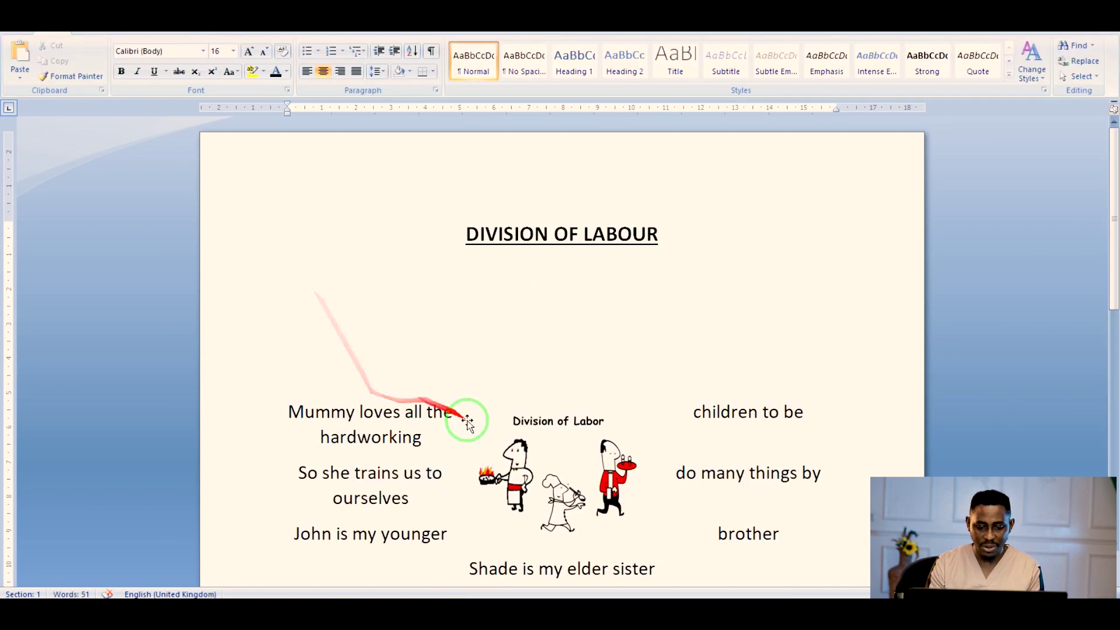
{"action": "left_click_drag", "start_coordinate": [499, 461], "coordinate": [502, 312]}
{"action": "left_click", "coordinate": [723, 290]}
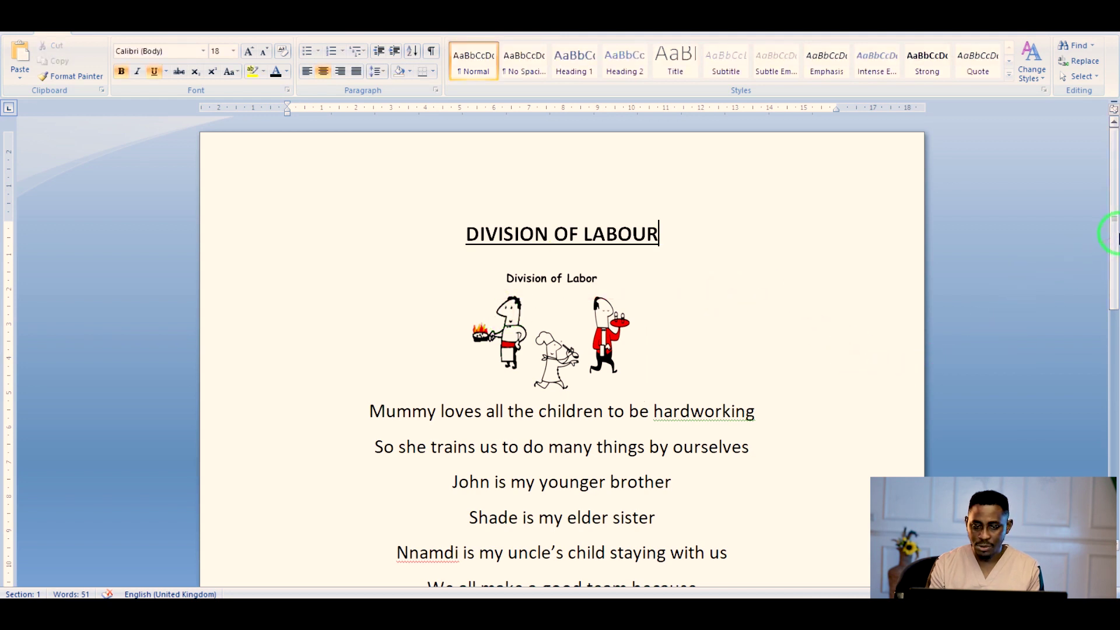
{"action": "left_click_drag", "start_coordinate": [1114, 236], "coordinate": [1115, 274]}
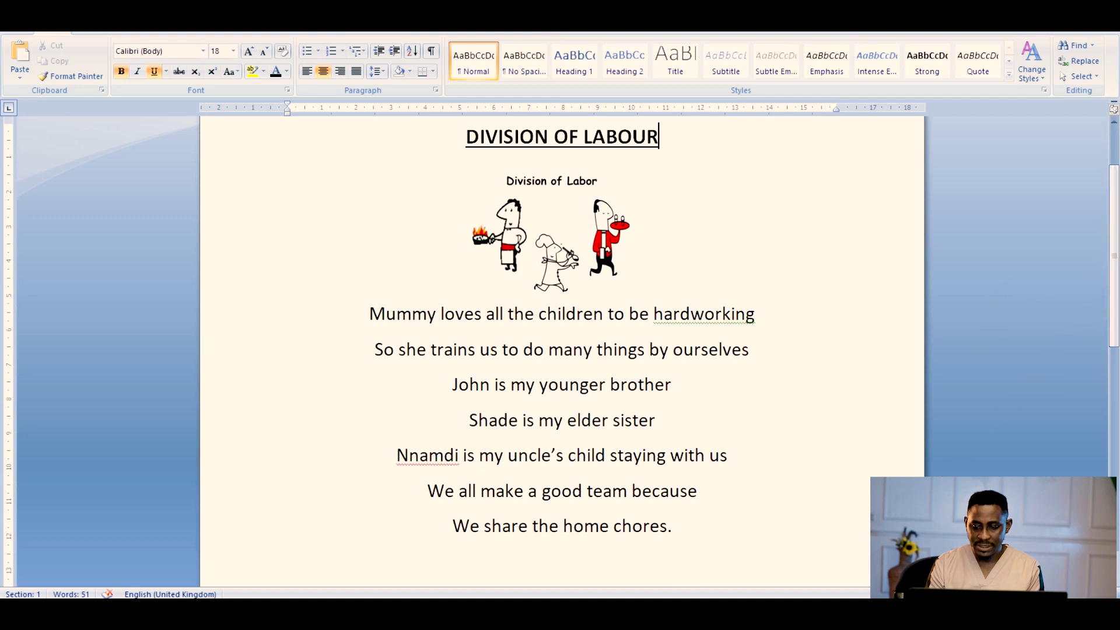
{"action": "scroll", "coordinate": [562, 350], "scroll_direction": "down", "scroll_amount": 2, "text": "ctrl"}
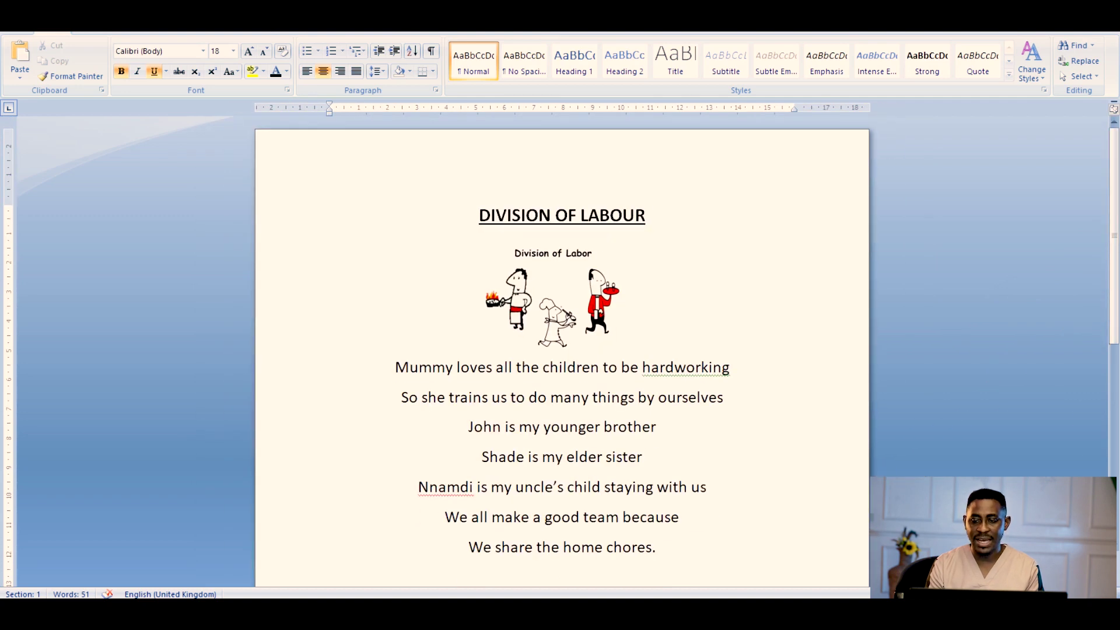
{"action": "left_click_drag", "start_coordinate": [1113, 310], "coordinate": [1114, 325]}
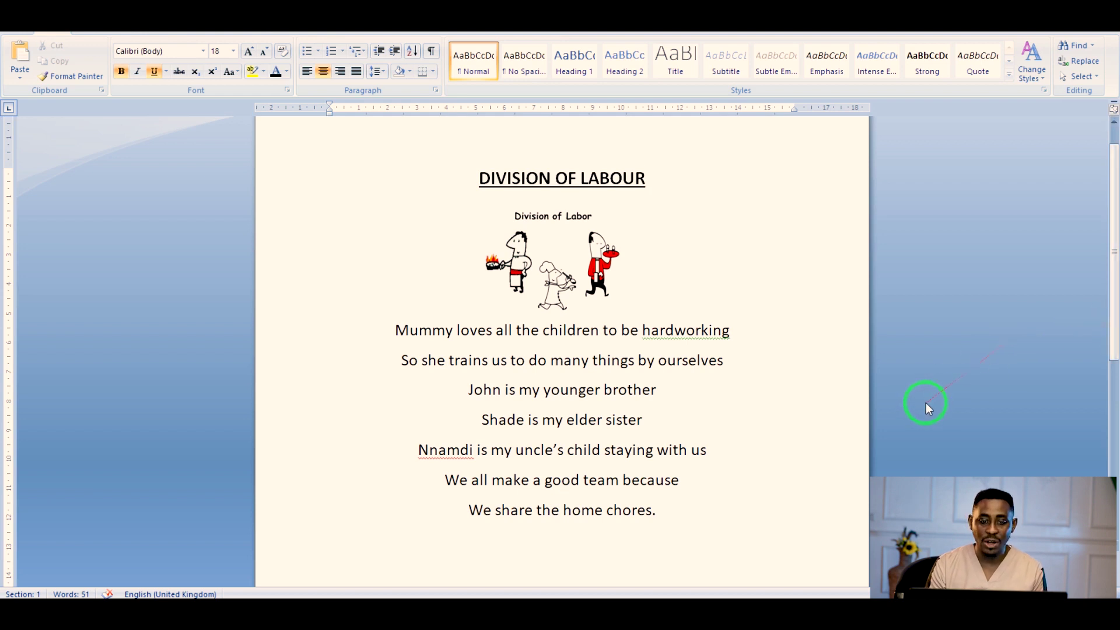
Widen the cartoon slightly to about 4.1 × 5.44 cm, undoing a stray move into the heading
{"action": "left_click", "coordinate": [567, 270]}
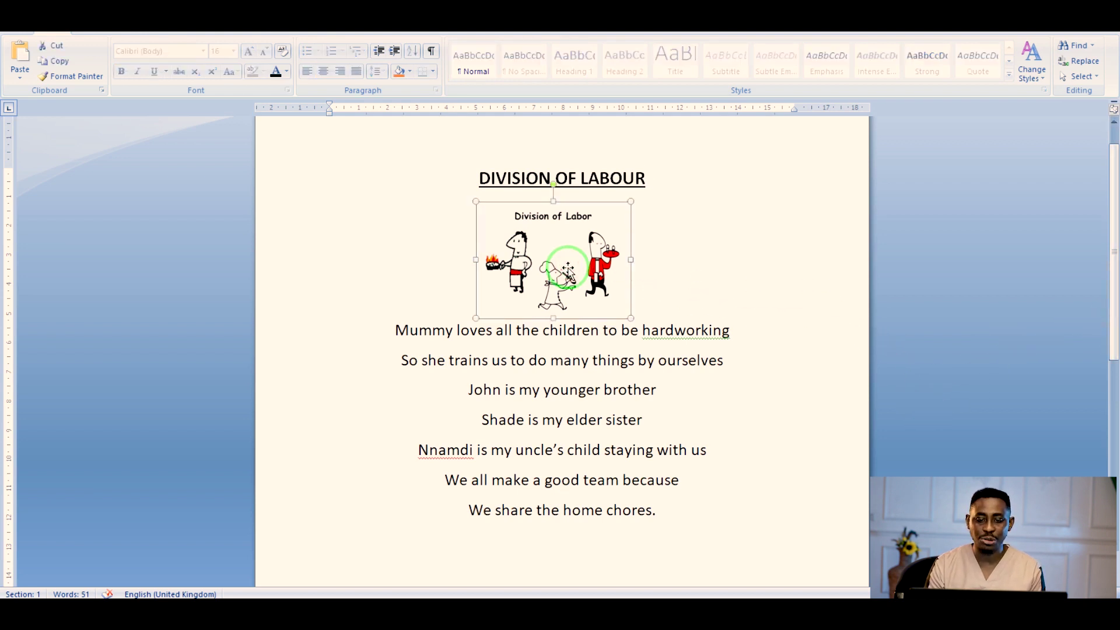
{"action": "double_click", "coordinate": [568, 270]}
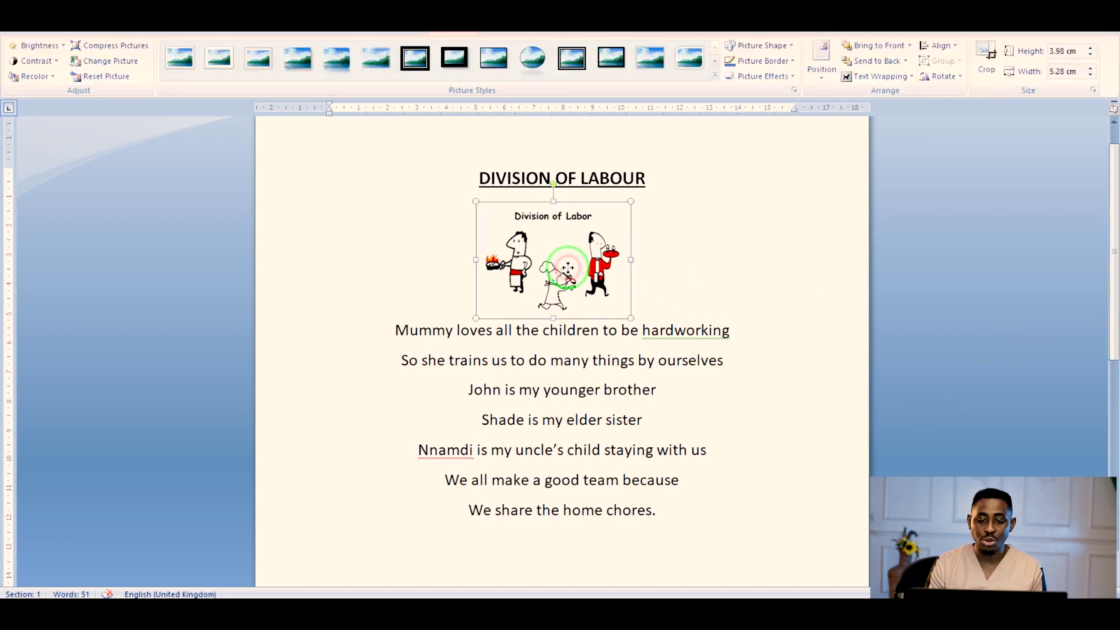
{"action": "left_click", "coordinate": [891, 77]}
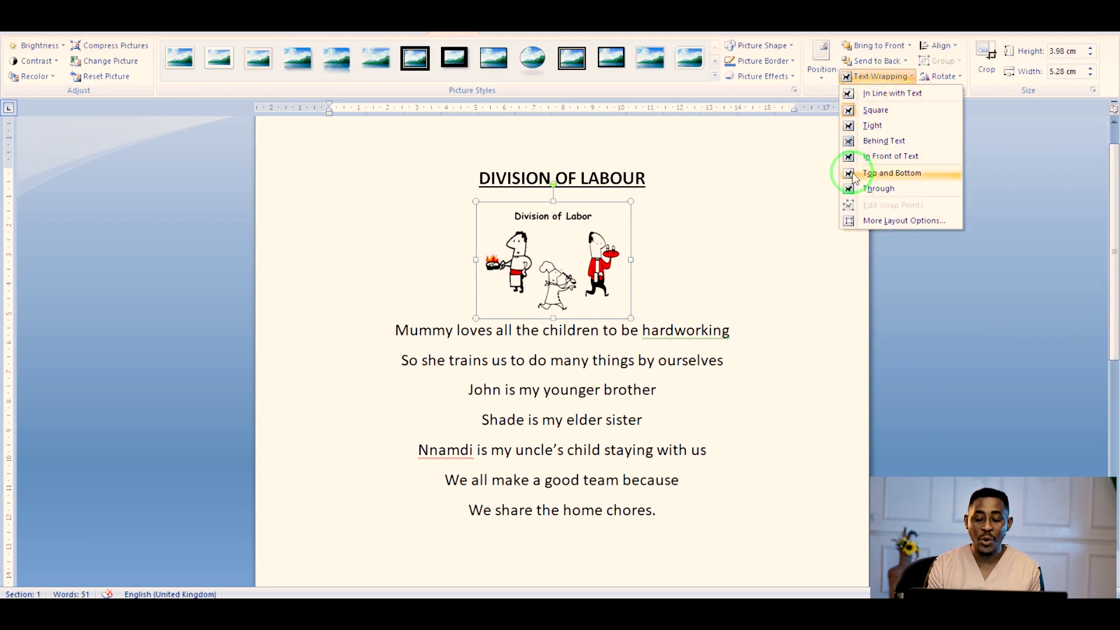
{"action": "left_click", "coordinate": [716, 220]}
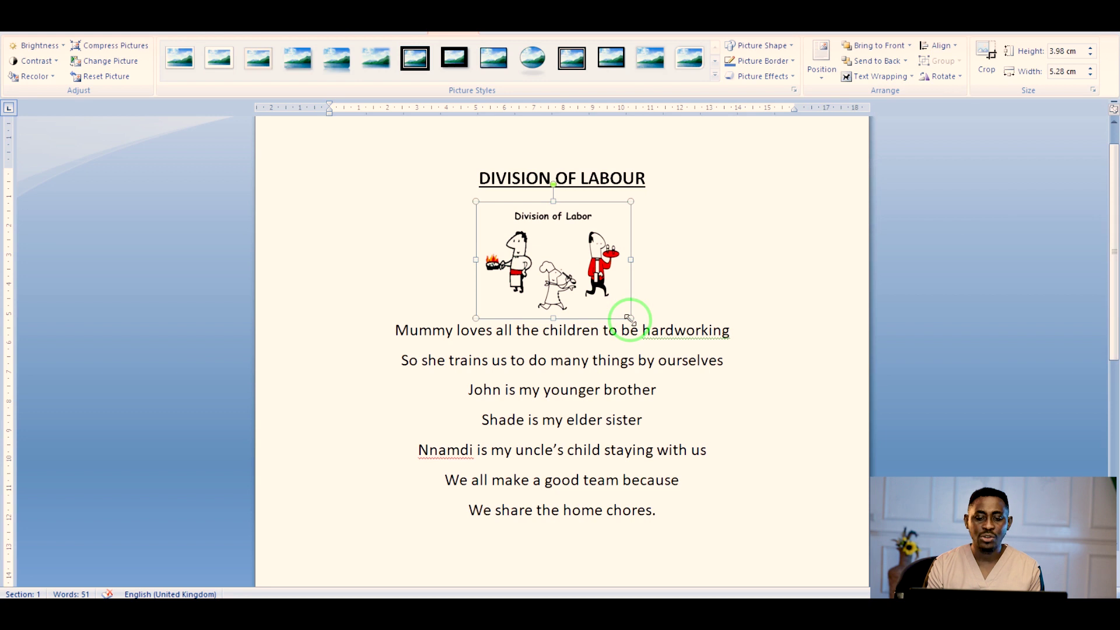
{"action": "left_click_drag", "start_coordinate": [631, 319], "coordinate": [602, 302]}
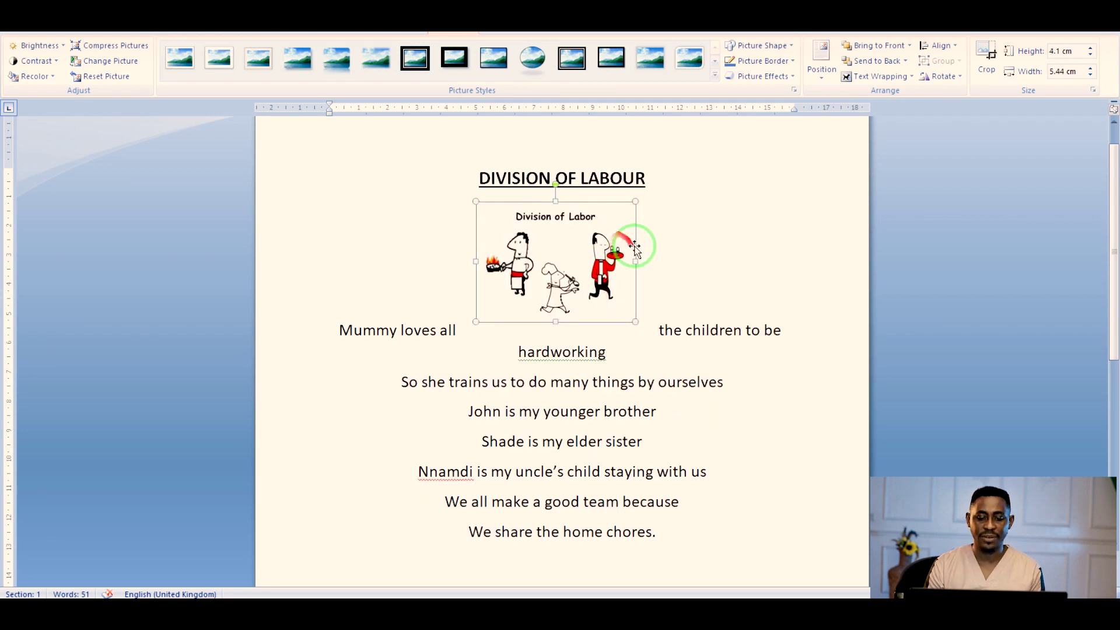
{"action": "left_click_drag", "start_coordinate": [635, 258], "coordinate": [605, 261]}
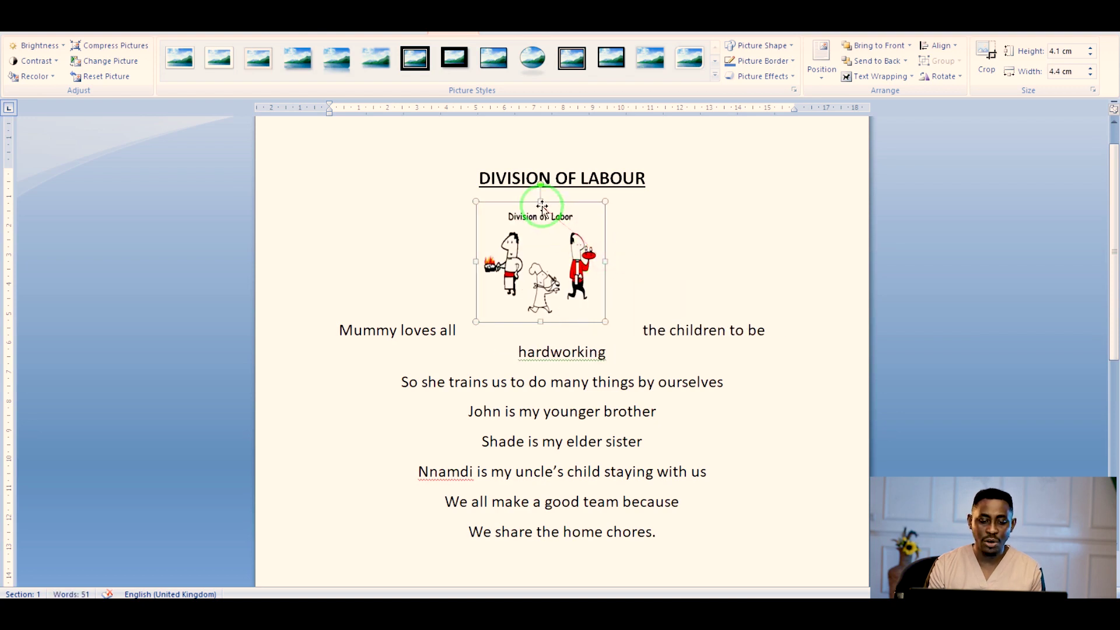
{"action": "left_click_drag", "start_coordinate": [543, 203], "coordinate": [531, 182]}
{"action": "key", "text": "ctrl+z"}
{"action": "key", "text": "ctrl+z"}
{"action": "key", "text": "ctrl+z"}
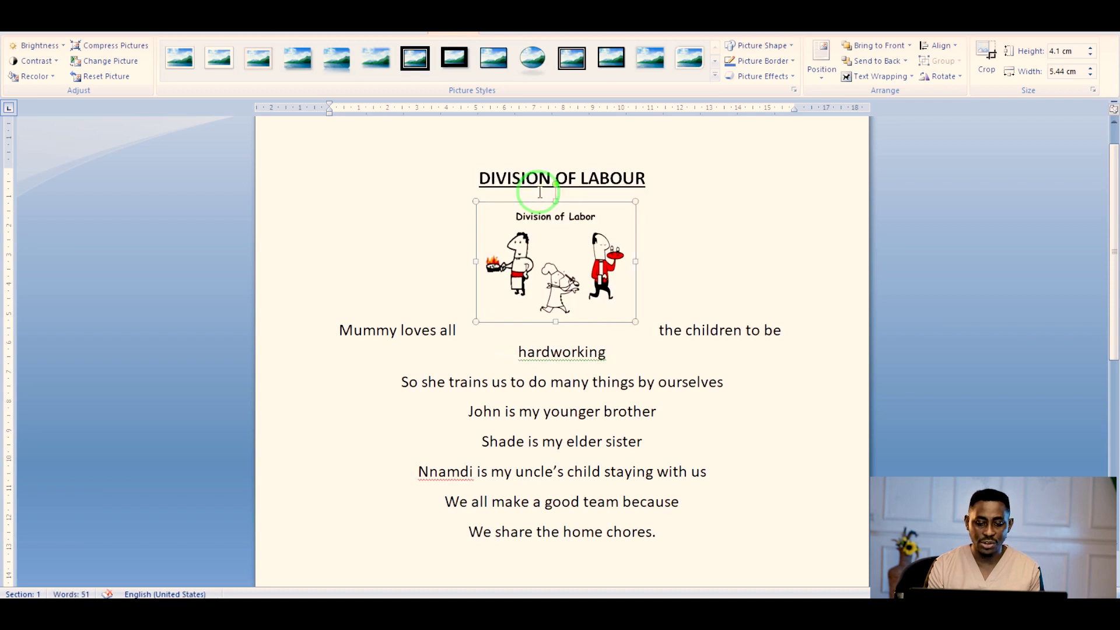
{"action": "left_click", "coordinate": [431, 298]}
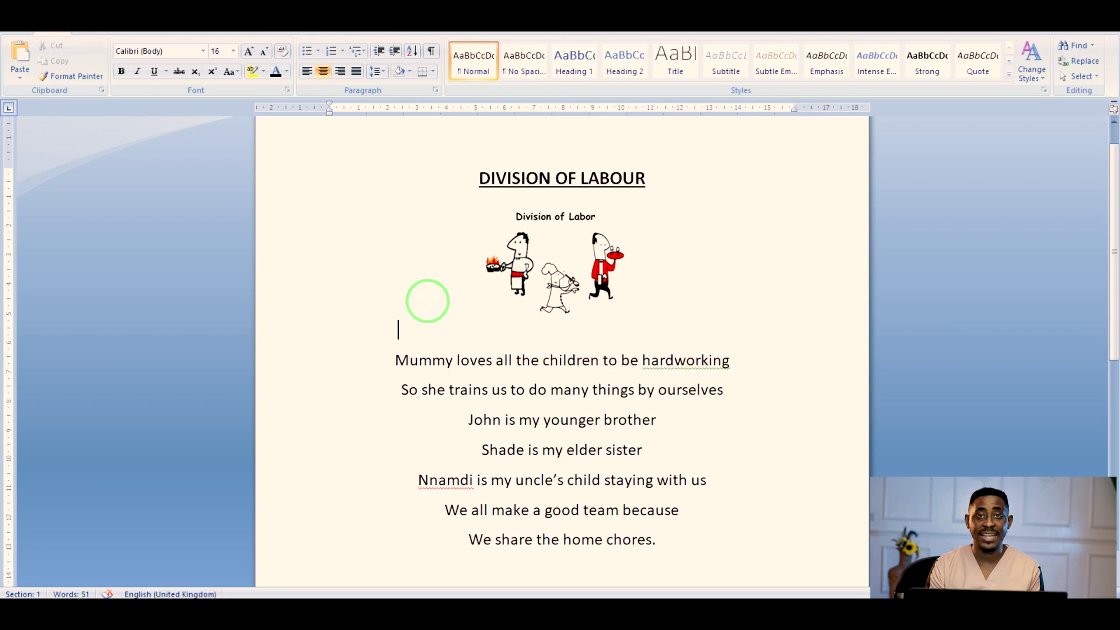